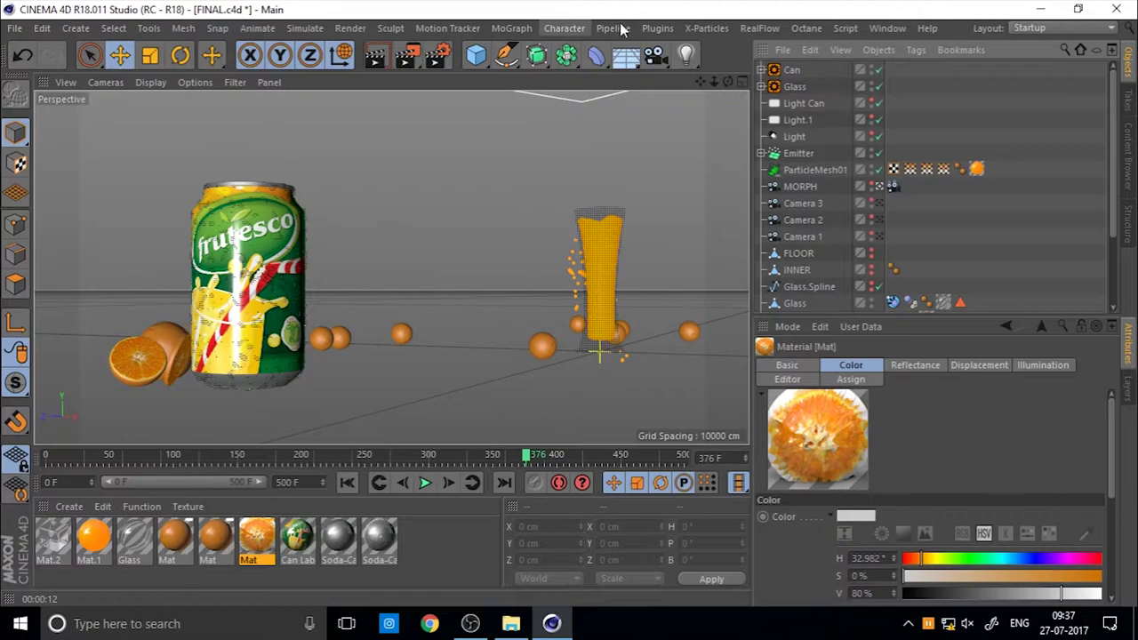
Open the Plugins menu to see the installed plugins.
click(656, 28)
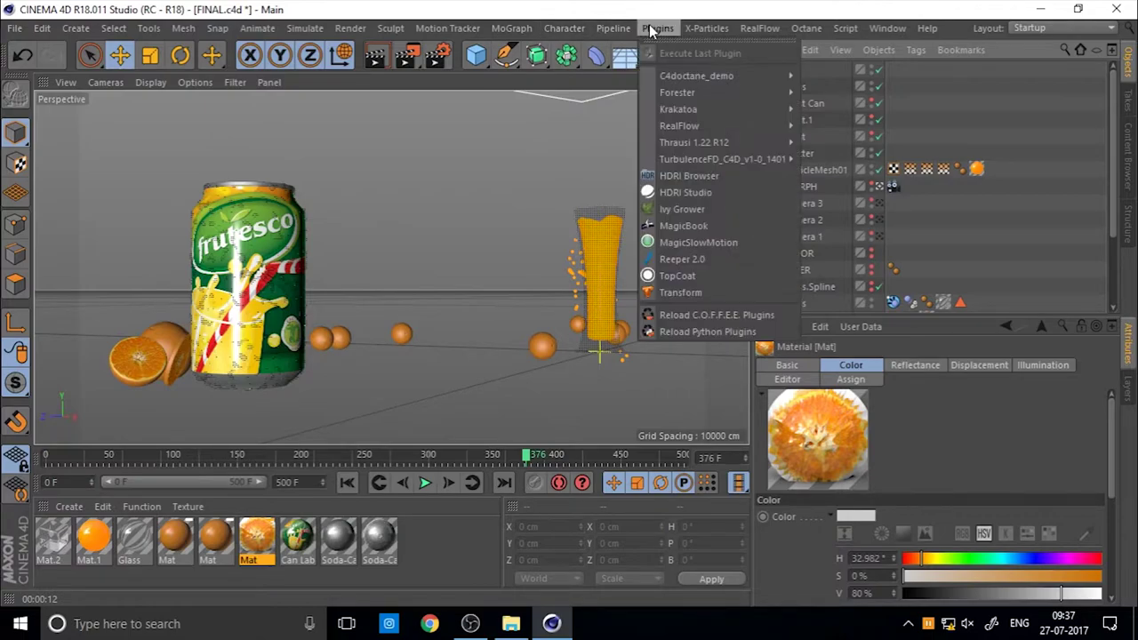
Add the HDRI Studio rig and move it to X -1229 cm, Z 180 cm.
click(721, 196)
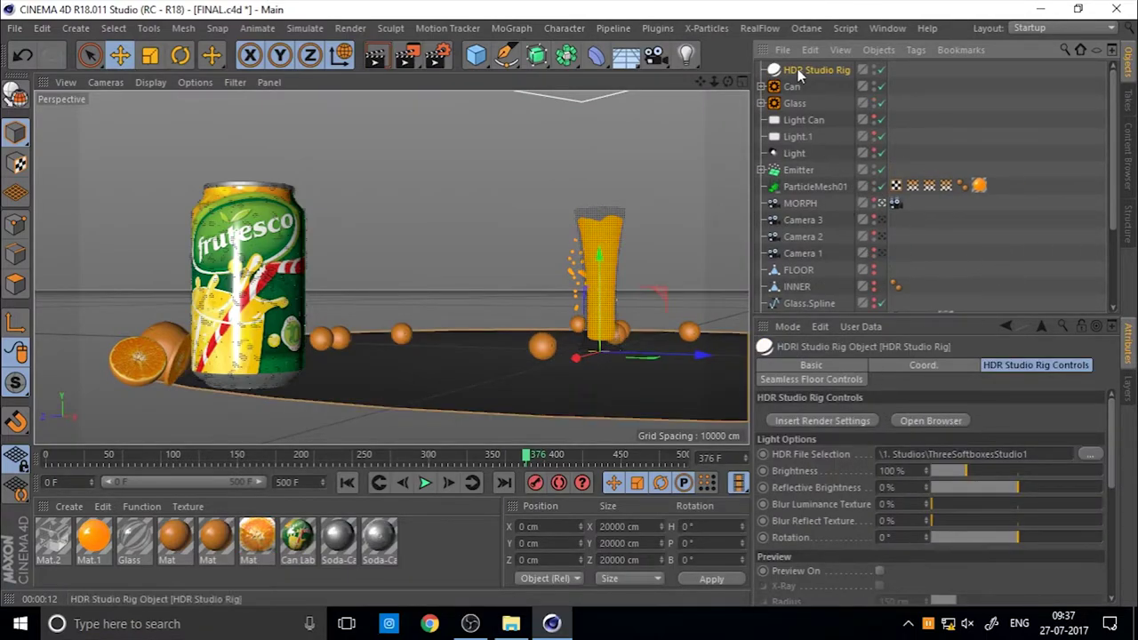
drag(654, 346, 453, 298)
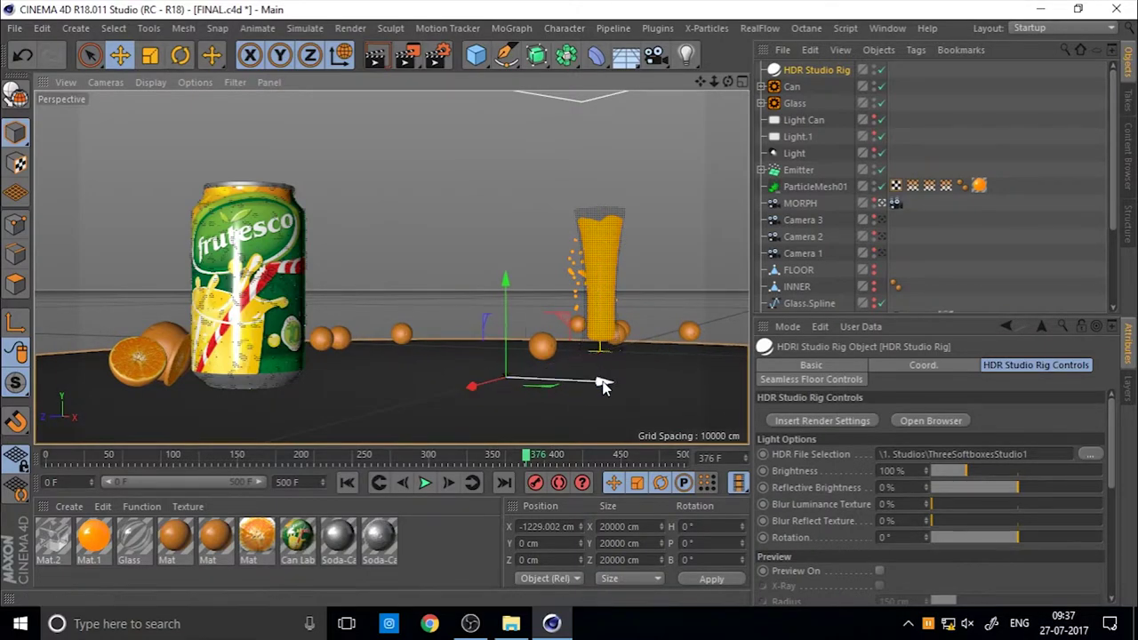
drag(601, 381, 473, 324)
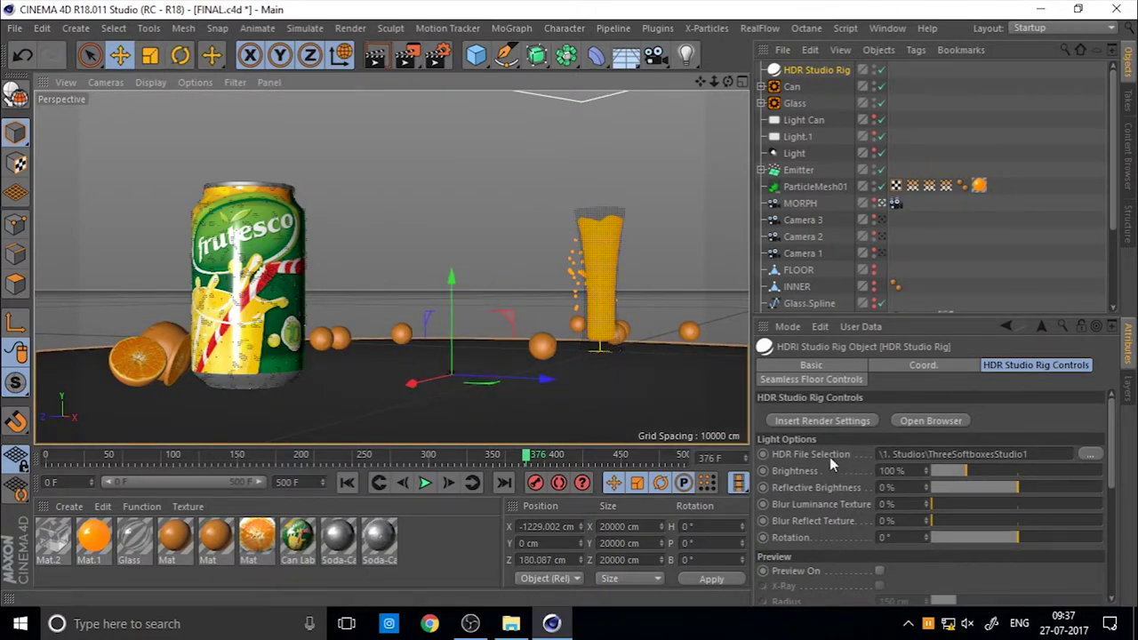
Enable Global Illumination with the Object Visualization - Preview preset, leaving Multi-Pass off.
click(436, 55)
right_click(136, 206)
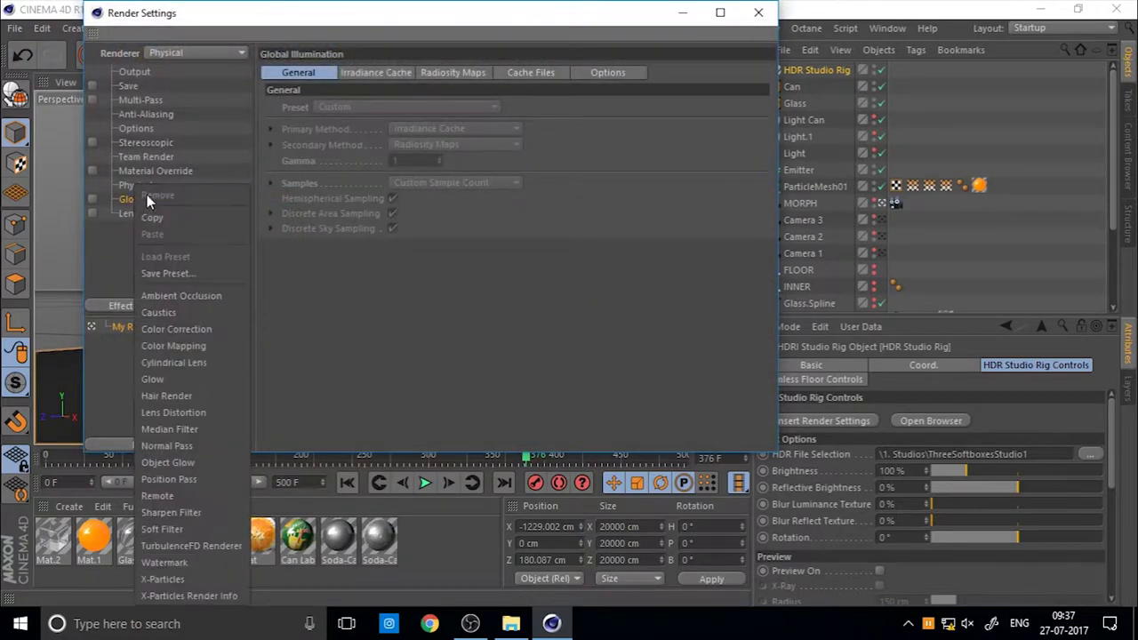
click(93, 242)
right_click(197, 234)
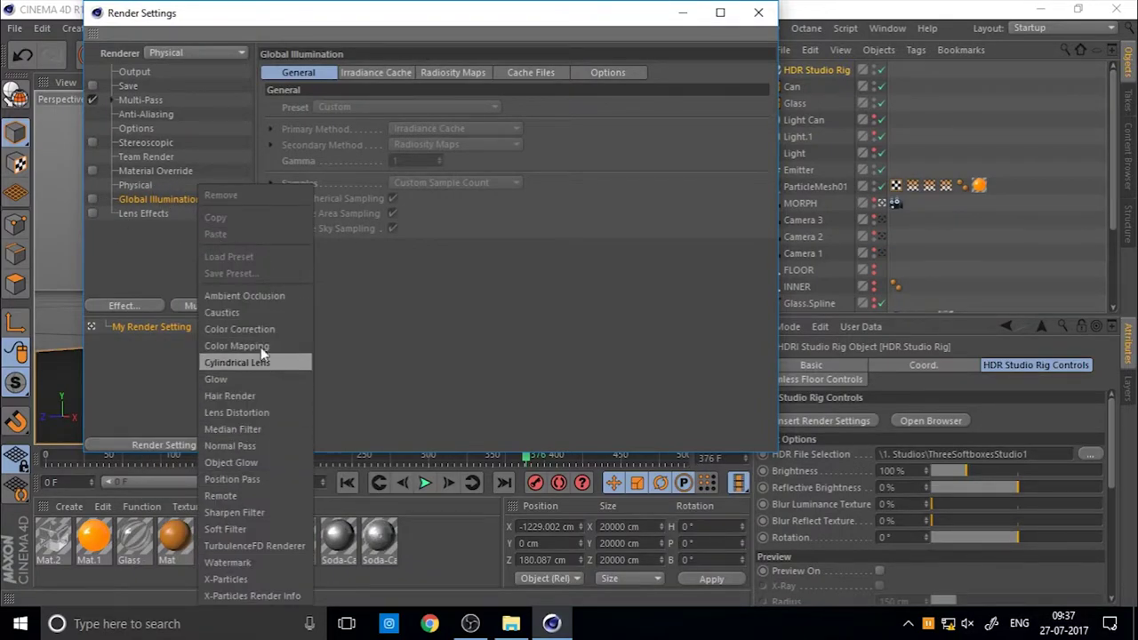
click(152, 270)
click(92, 201)
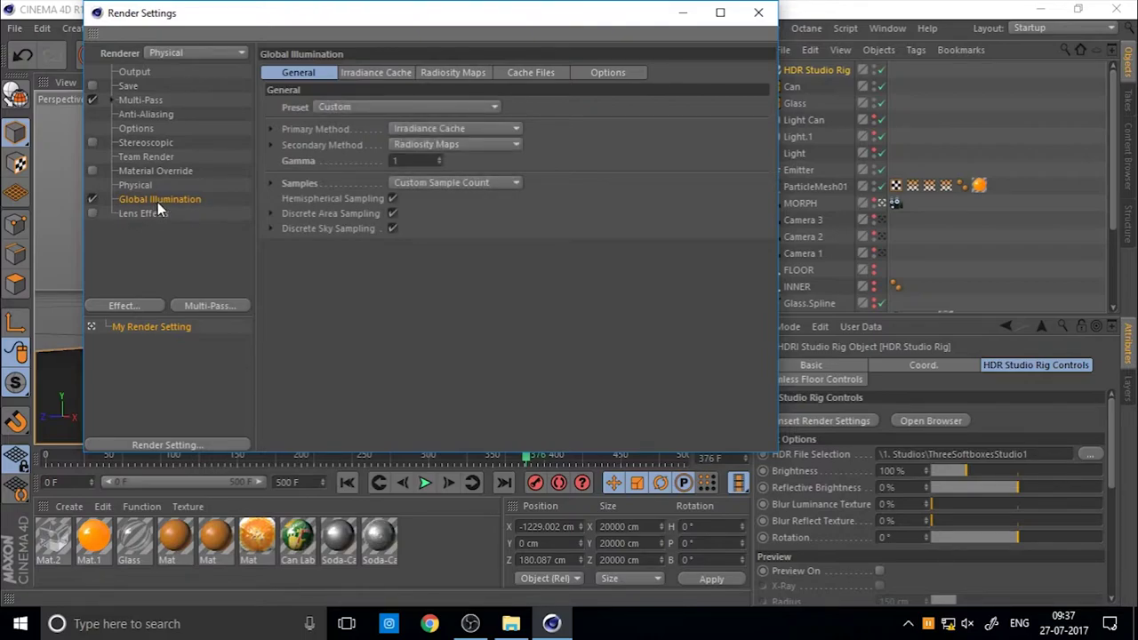
click(400, 105)
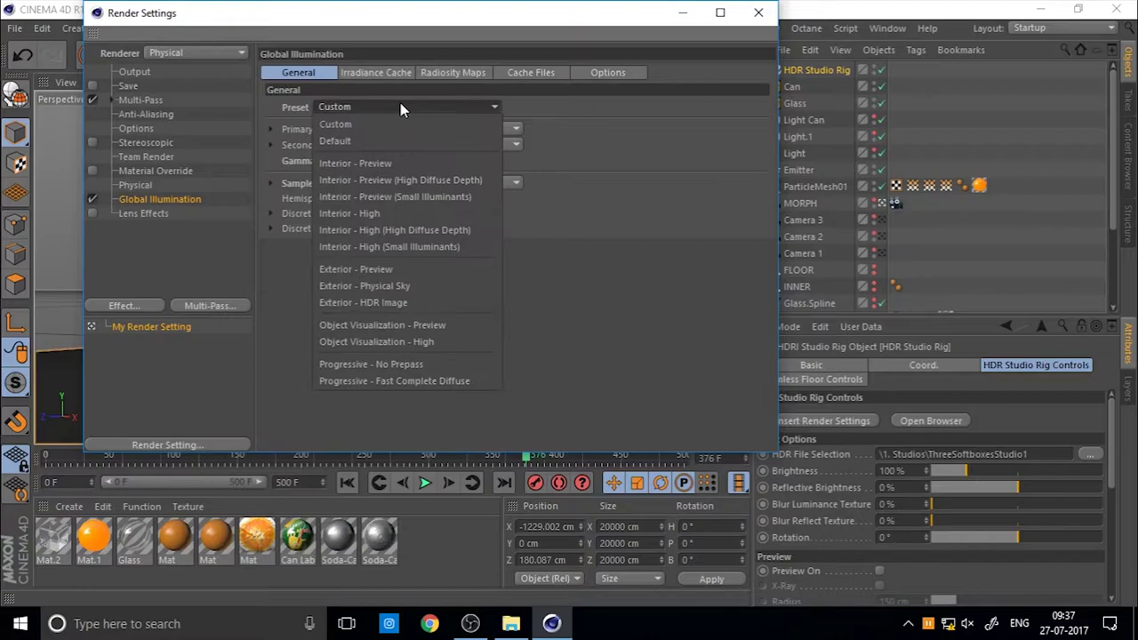
click(418, 325)
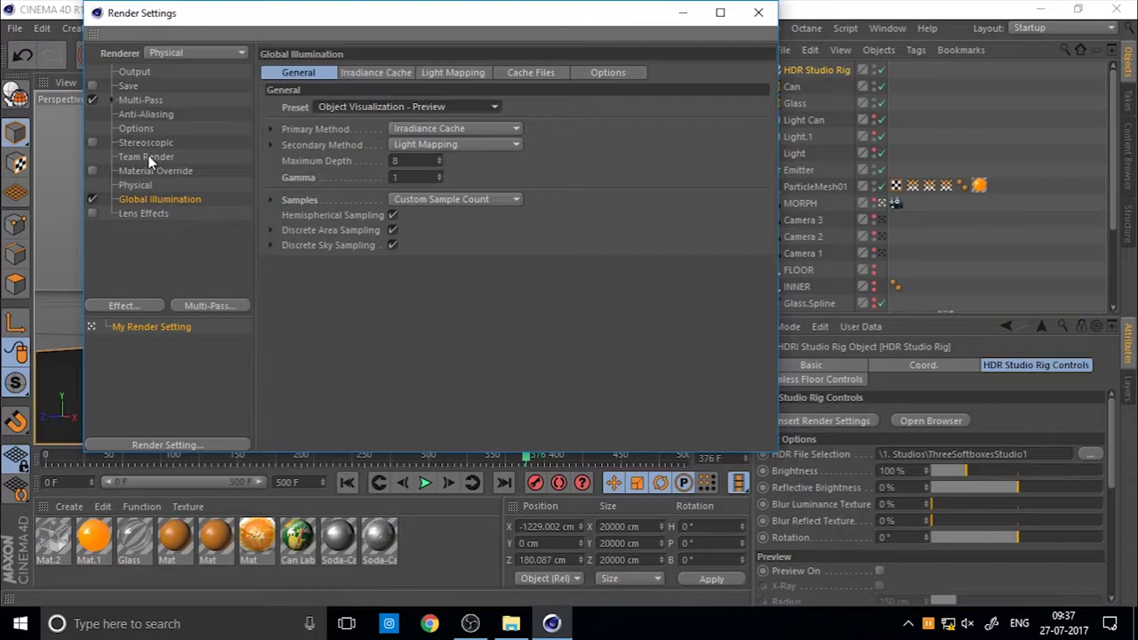
click(93, 99)
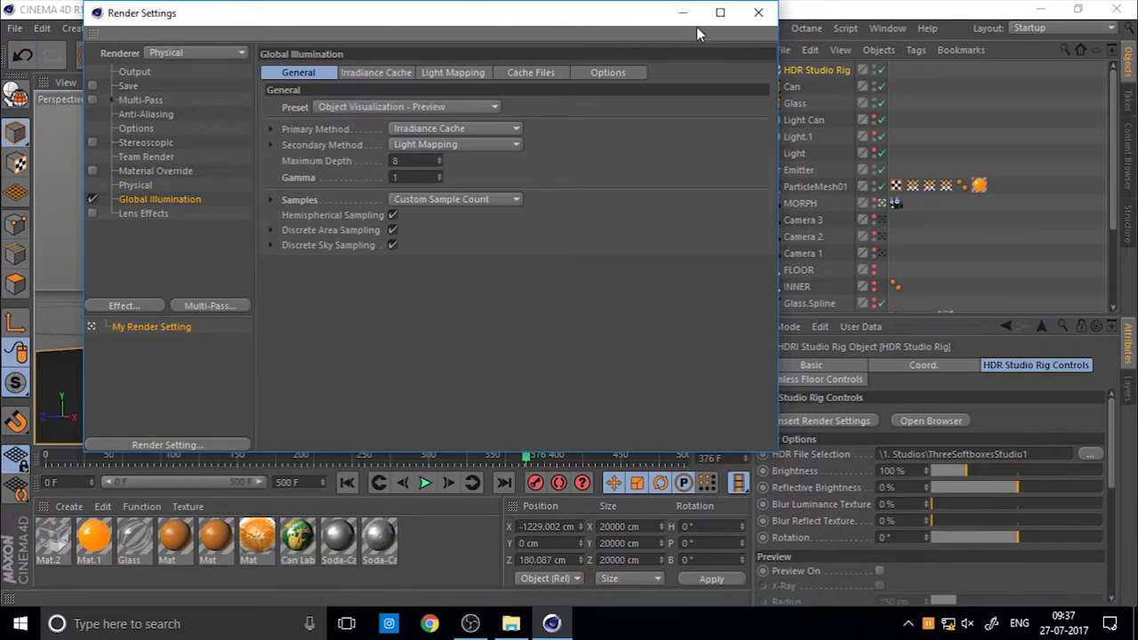
click(126, 85)
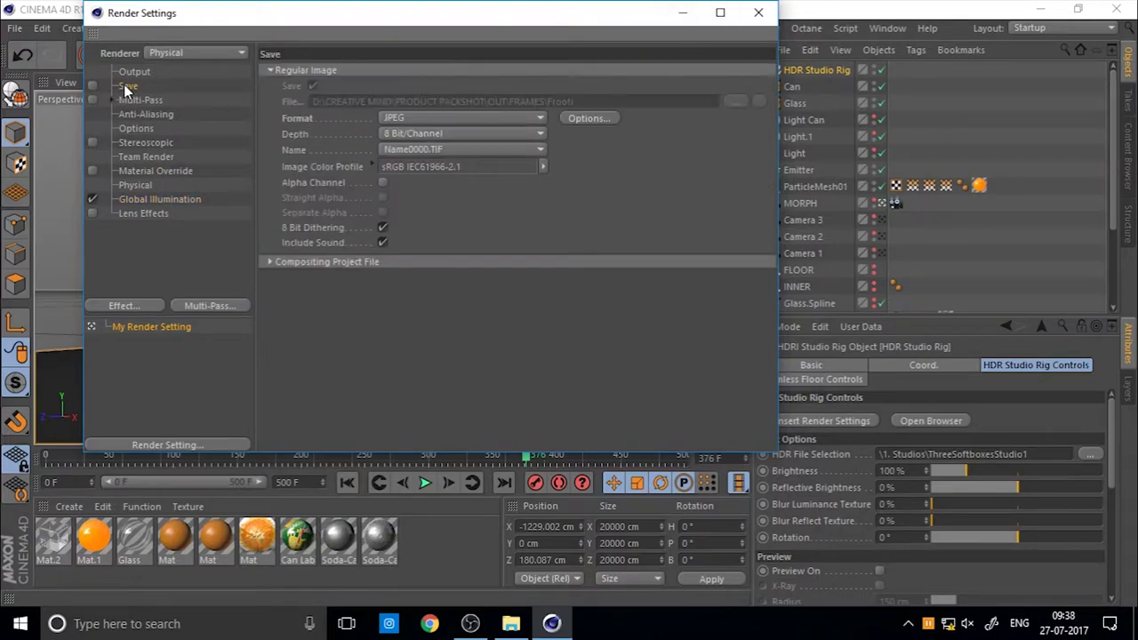
click(143, 76)
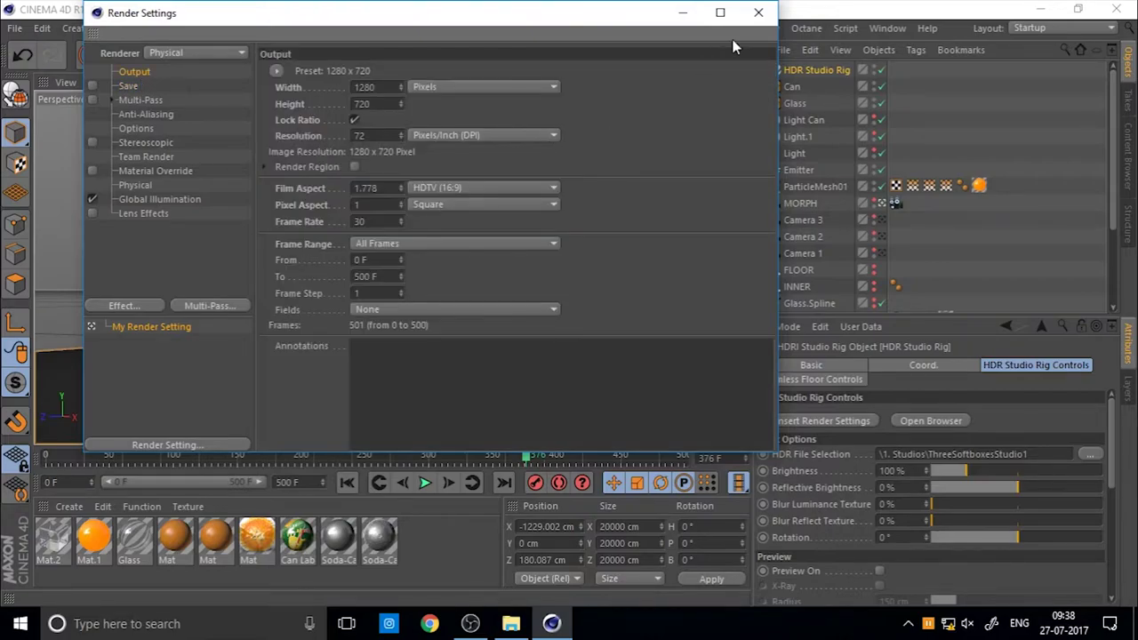
Close the render settings and render the viewport to preview the can, glass and oranges.
click(771, 15)
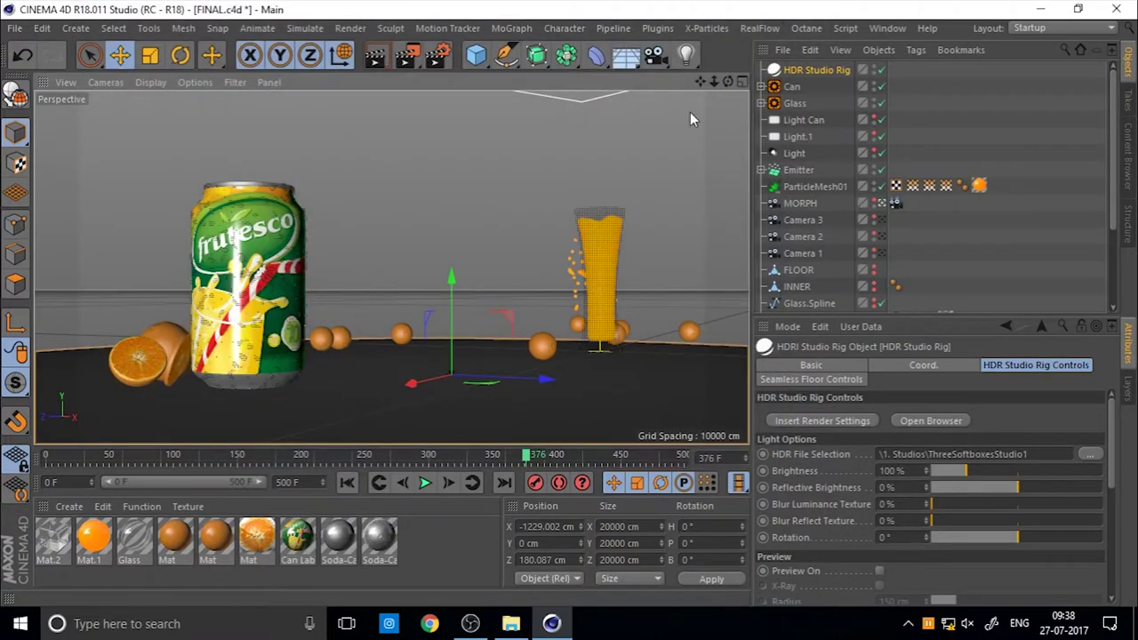
click(375, 61)
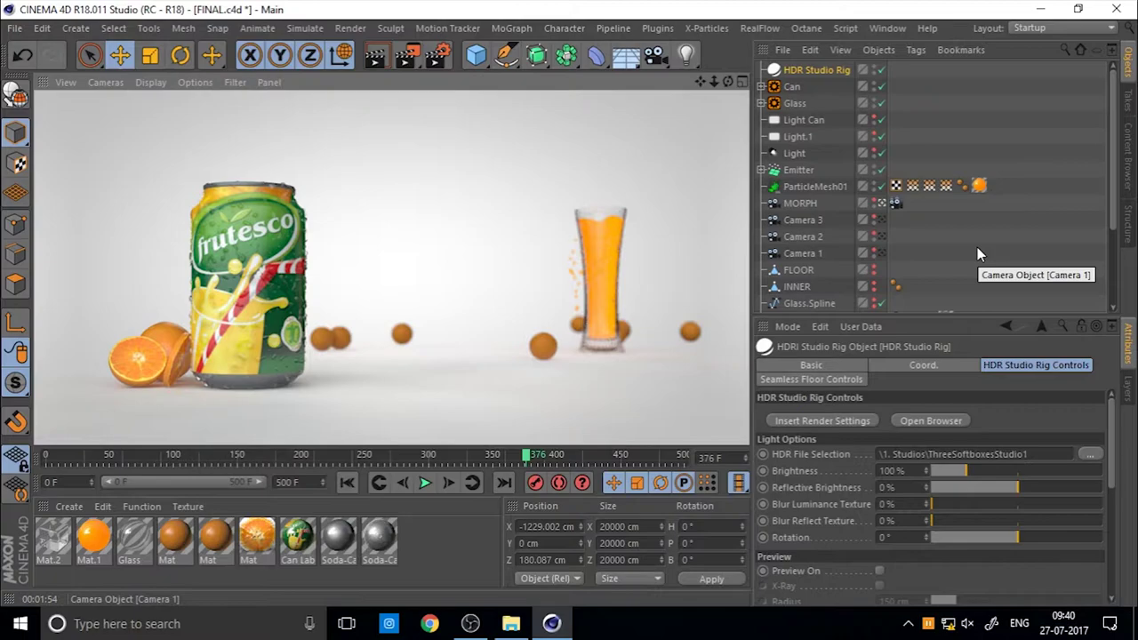
Reselect the studio rig and browse HDRI environments, trying Parking Lot Sunny.
click(977, 247)
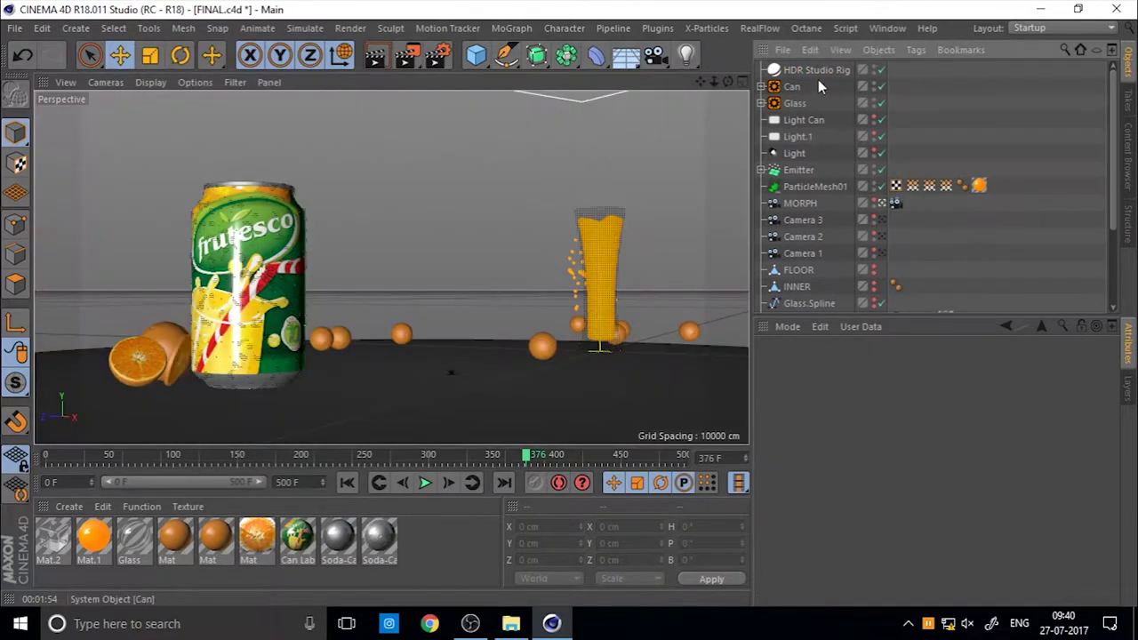
click(816, 74)
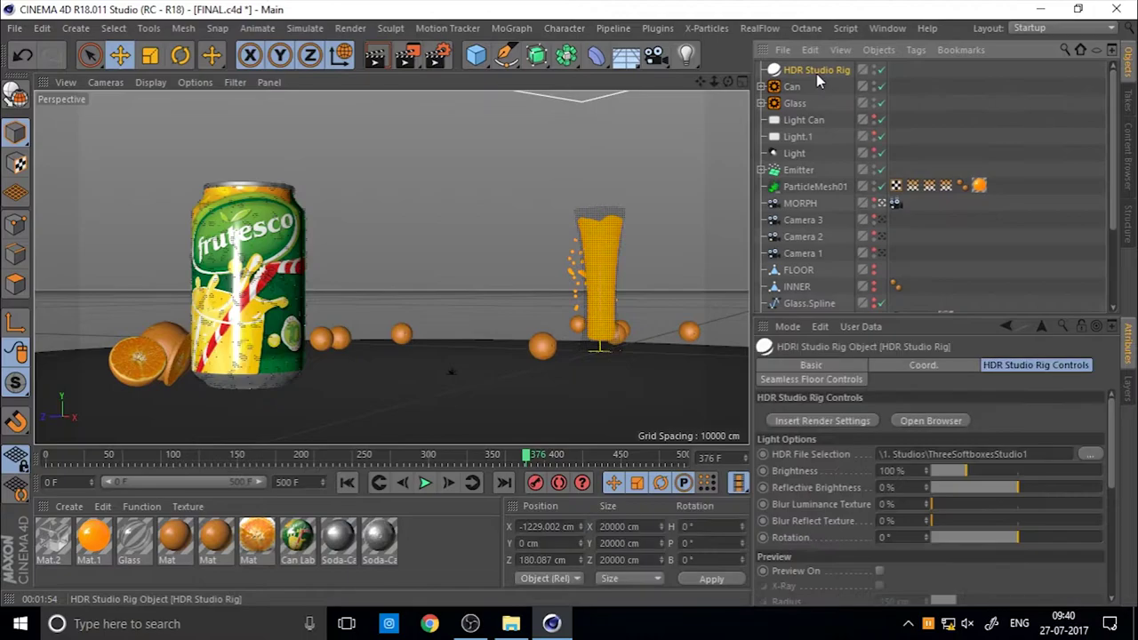
click(926, 423)
scroll(463, 264, down, 5)
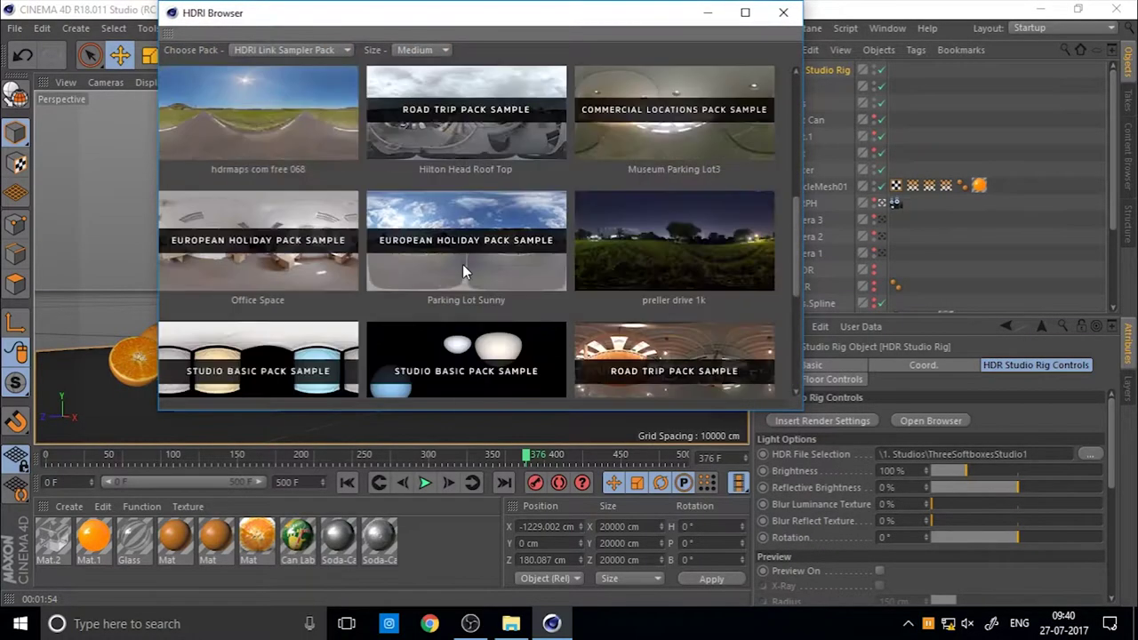
scroll(462, 264, up, 2)
double_click(466, 331)
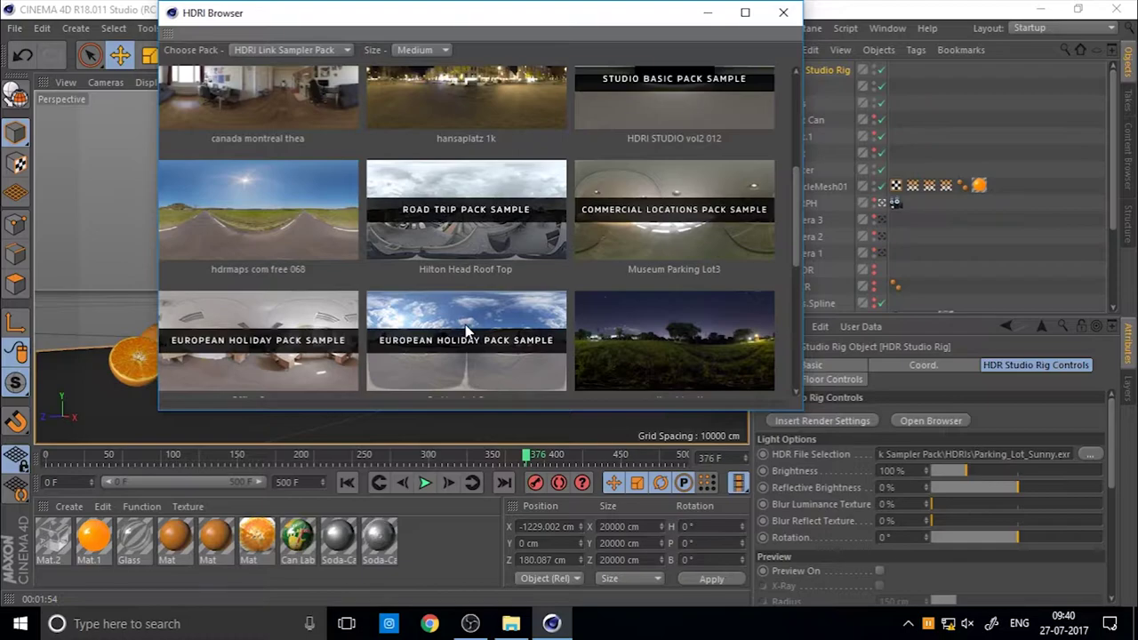
Apply the Museum Parking Lot3 HDRI and render a region around the can.
double_click(627, 229)
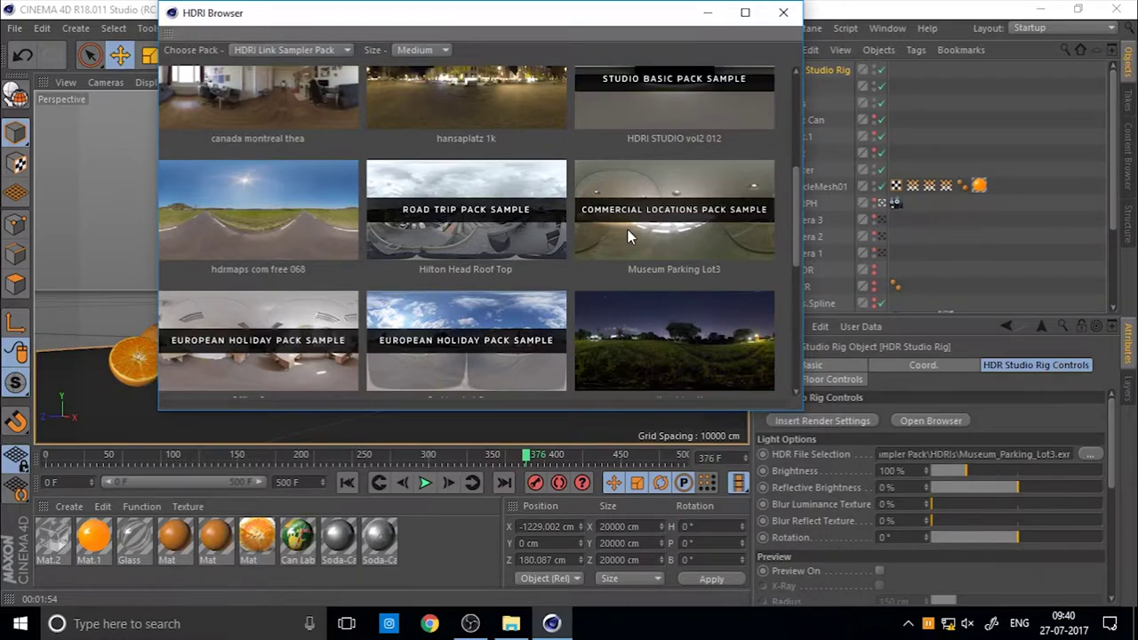
click(797, 24)
drag(404, 55, 466, 78)
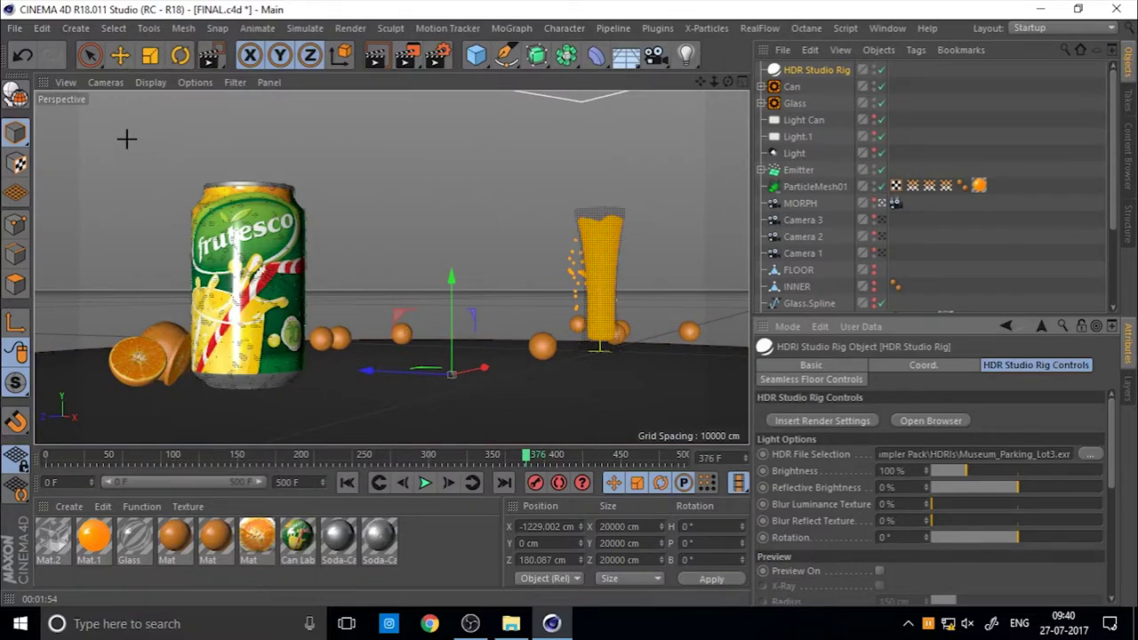
drag(126, 138, 339, 403)
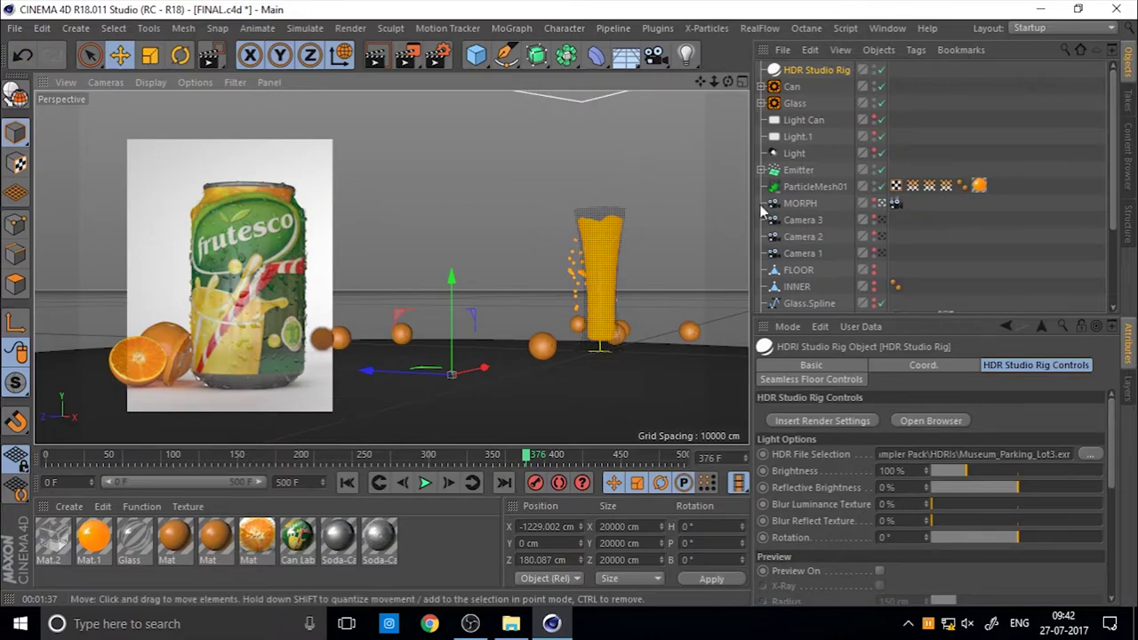
Set the floor gradient's outer knot to the can-top orange at 60% value.
click(929, 226)
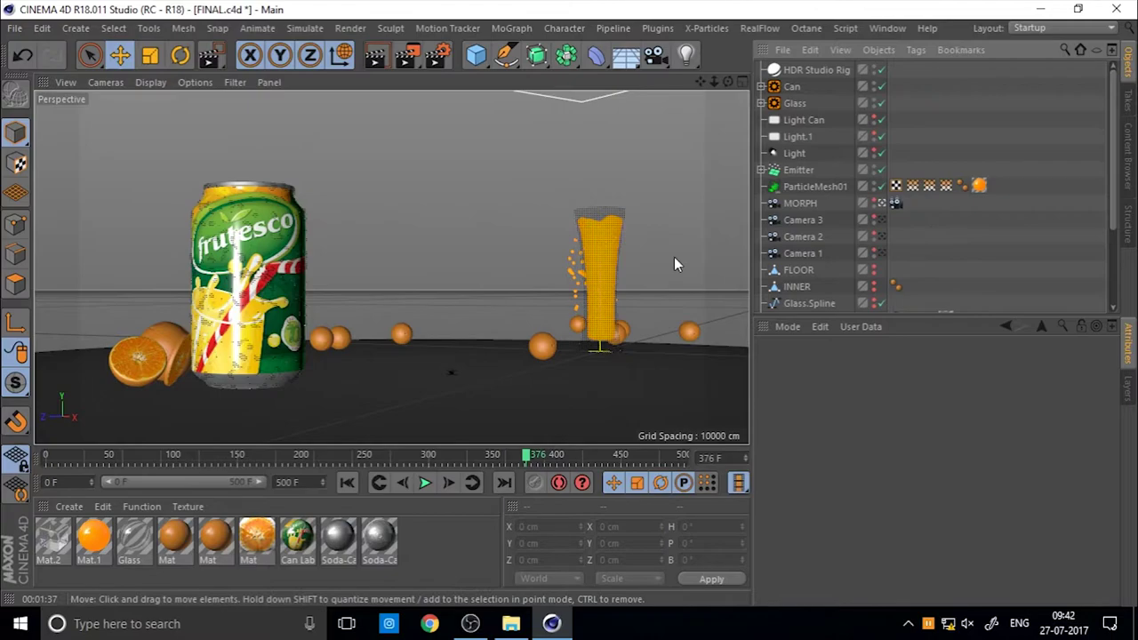
click(806, 70)
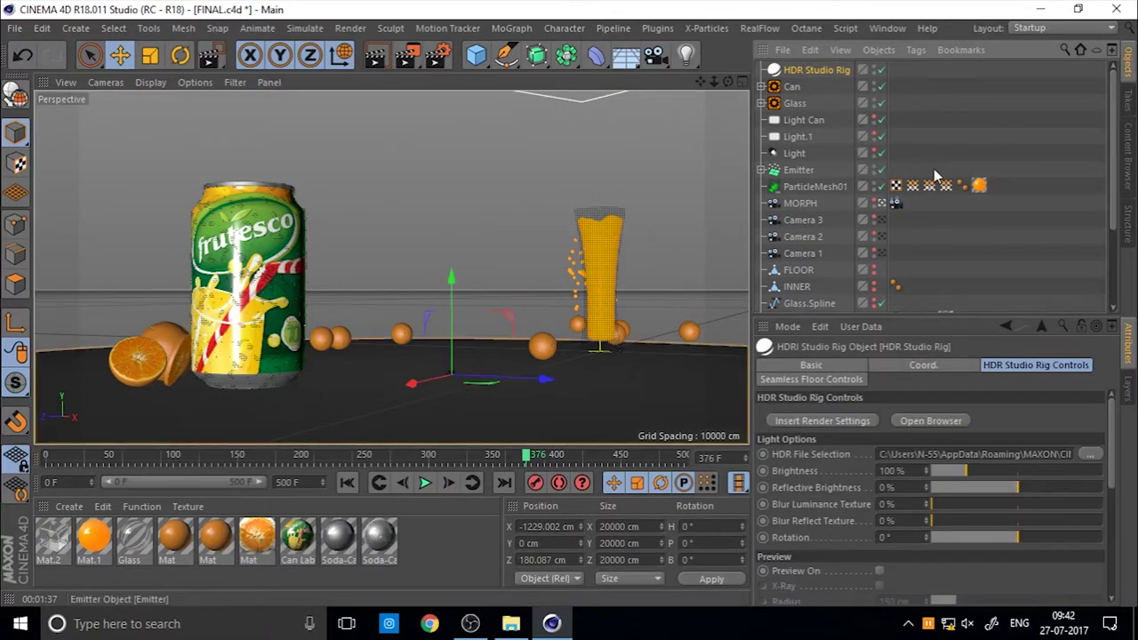
click(936, 177)
click(837, 72)
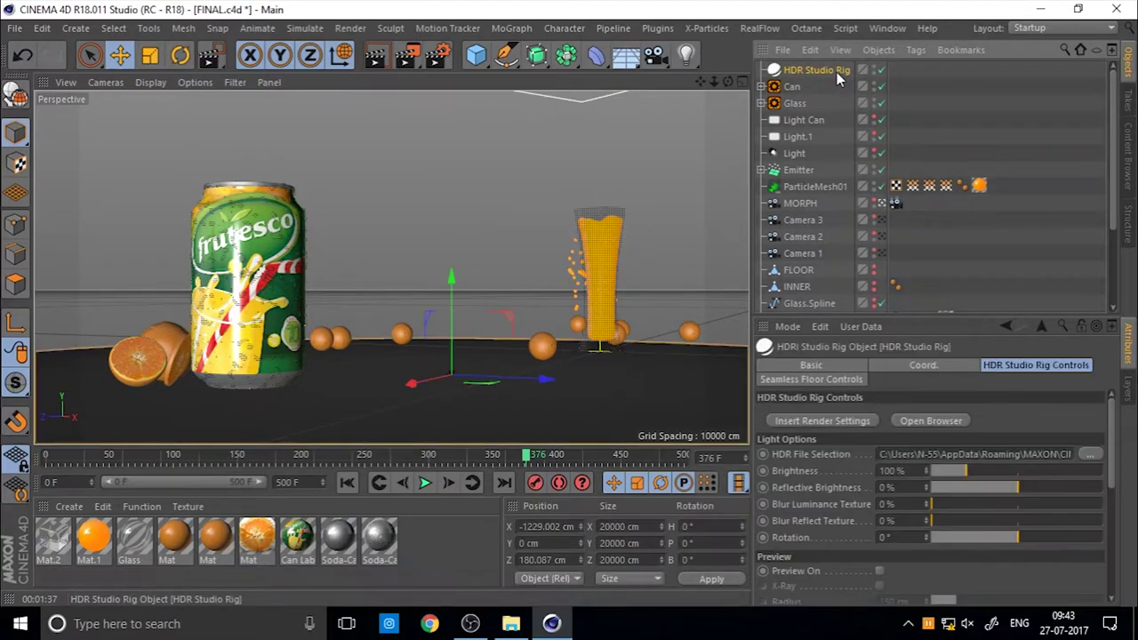
click(804, 380)
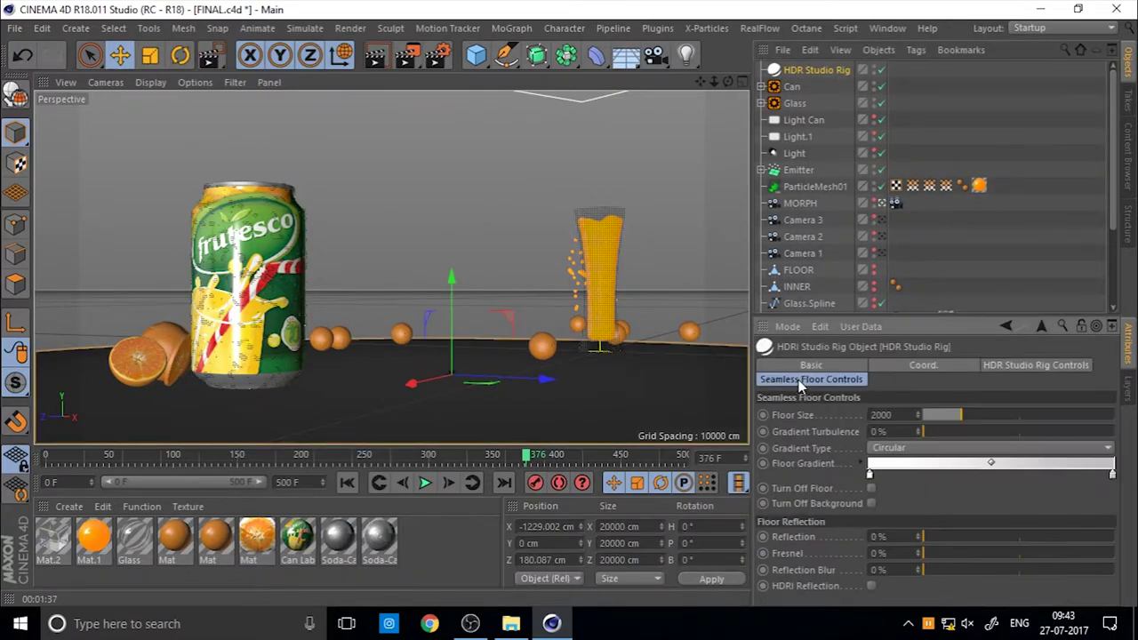
double_click(1114, 479)
mouse_move(1005, 488)
mouse_down()
mouse_move(1036, 489)
mouse_move(1019, 499)
mouse_up()
click(1118, 446)
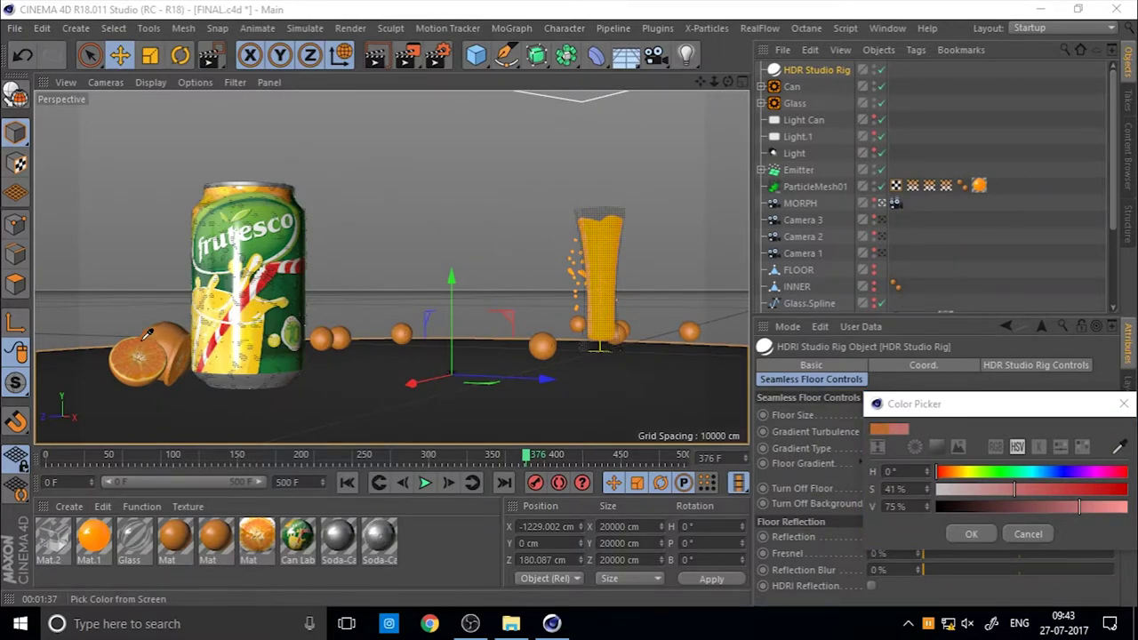
click(275, 190)
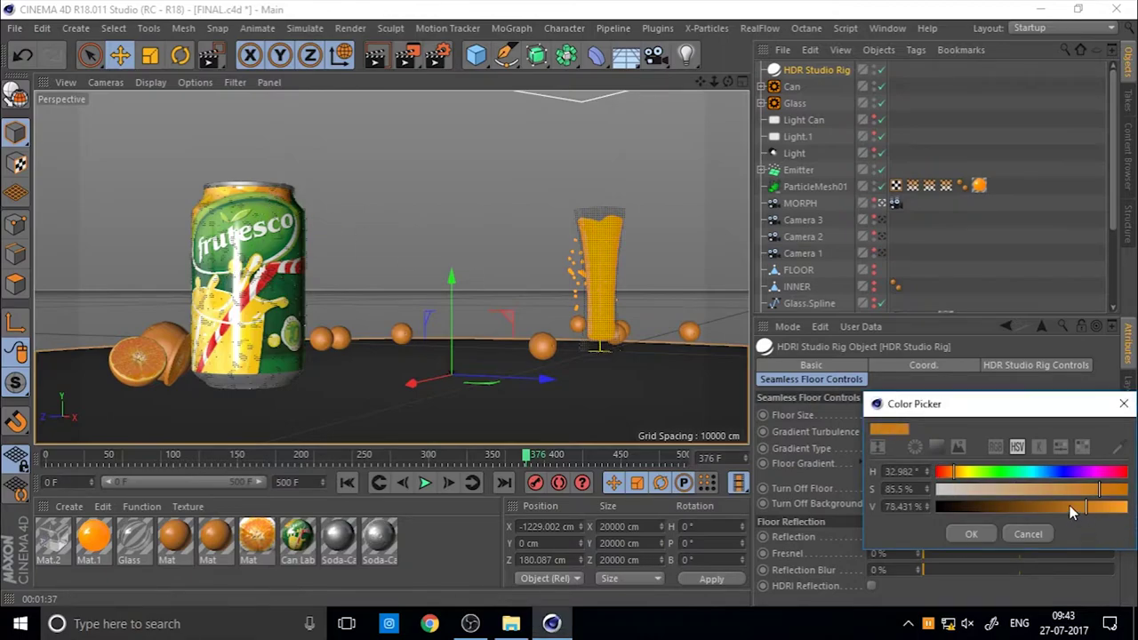
drag(1071, 508, 1044, 507)
click(991, 533)
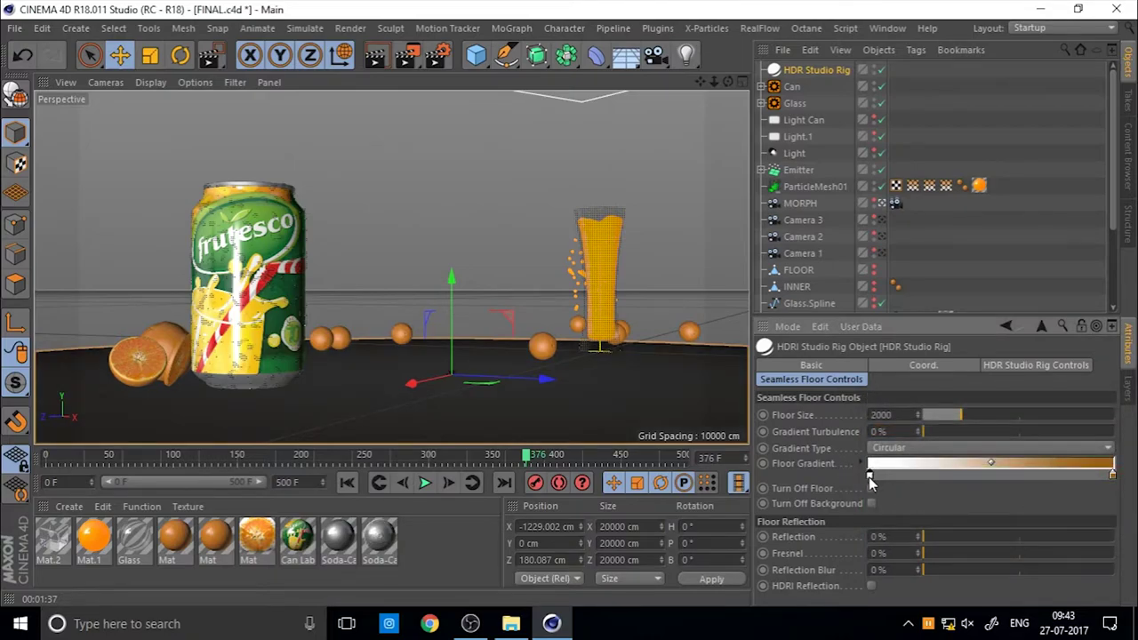
Eyedrop the can's yellow for the gradient's left knot and brighten the orange end.
double_click(869, 477)
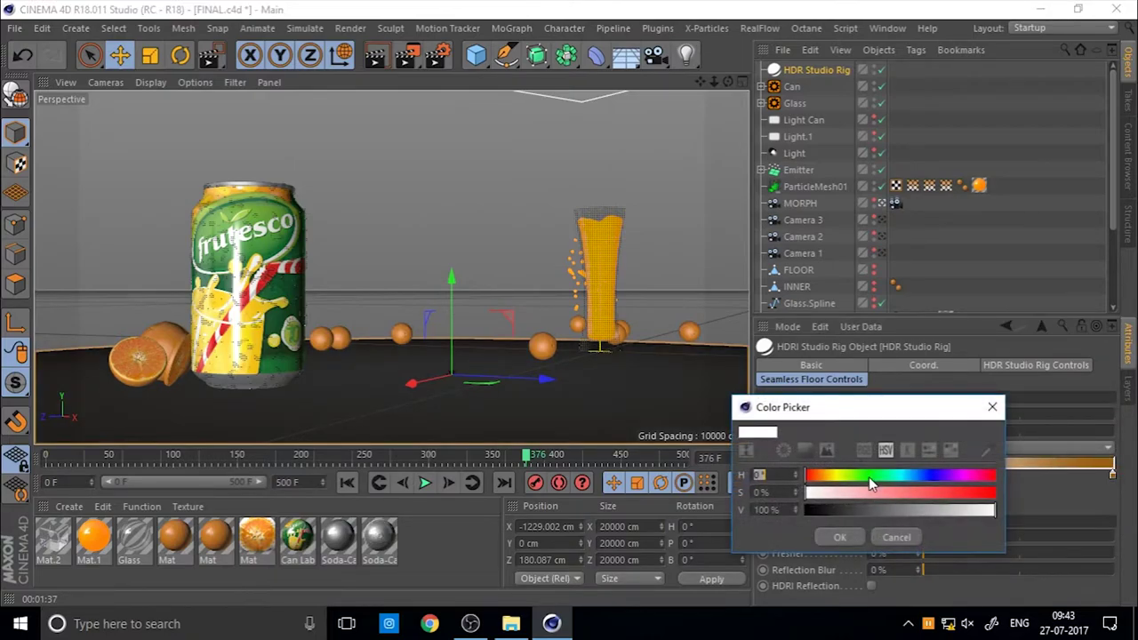
click(988, 451)
click(251, 196)
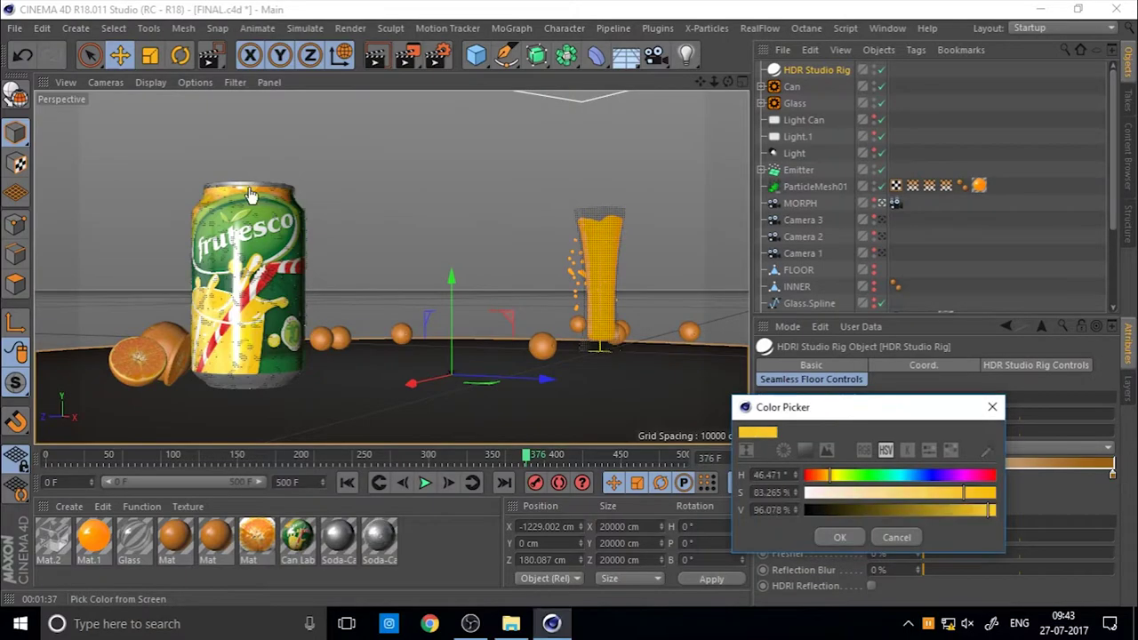
click(840, 537)
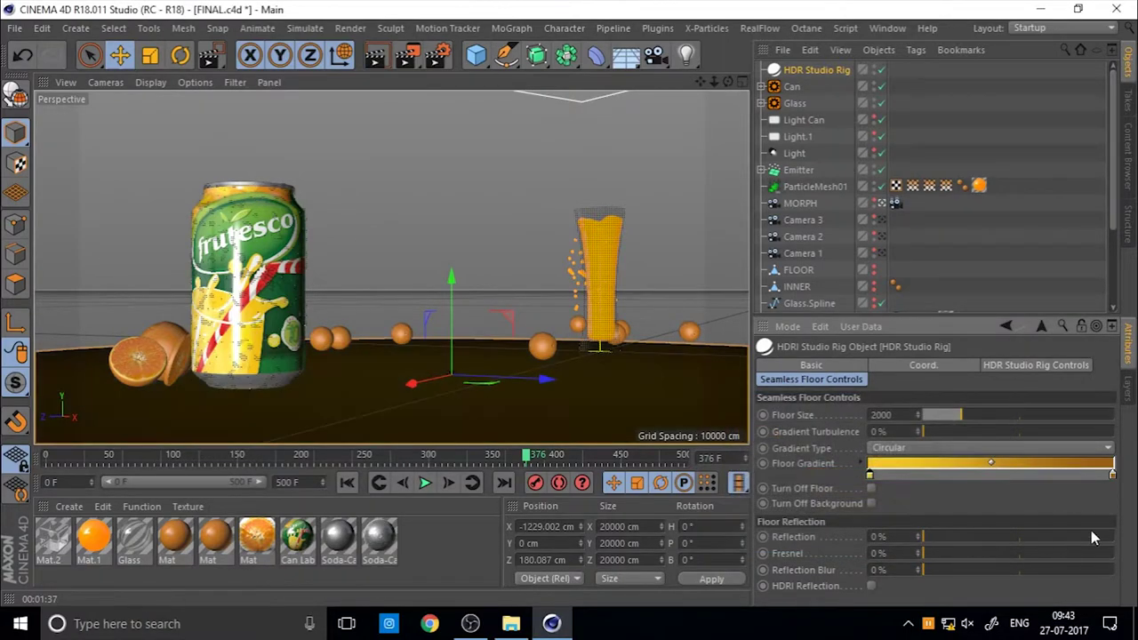
double_click(1113, 473)
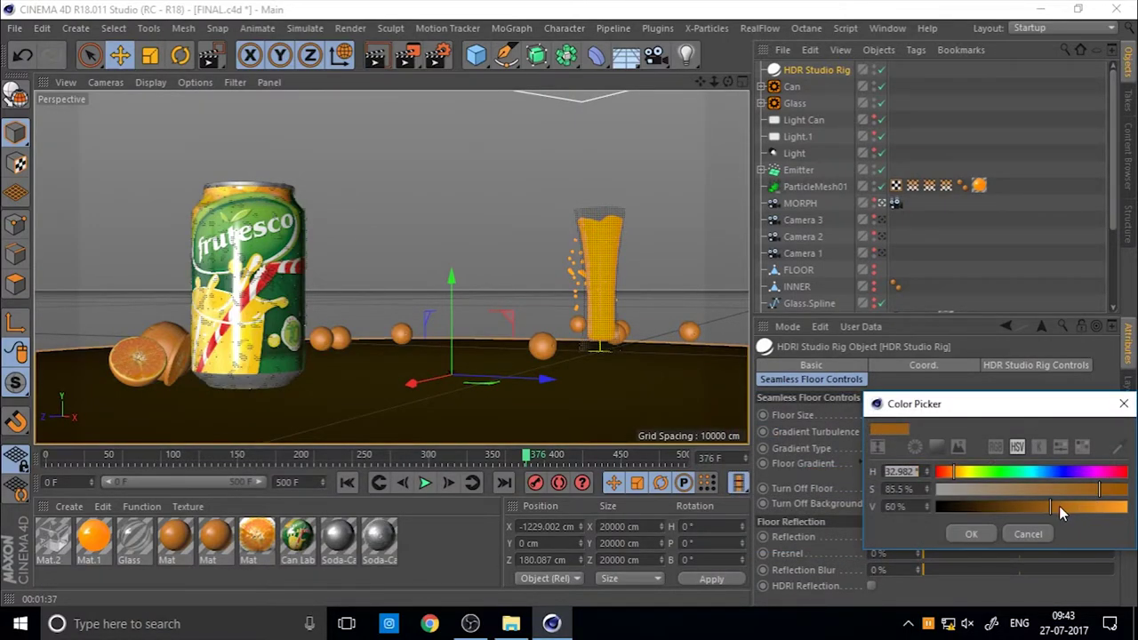
drag(1058, 506, 1088, 505)
click(980, 535)
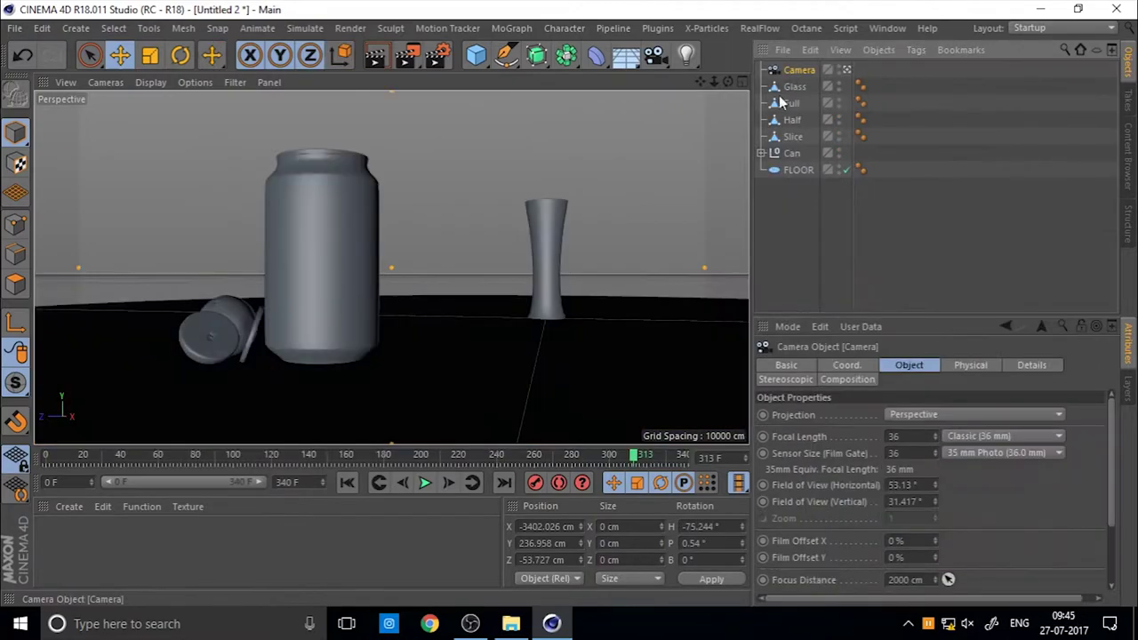
Rename the scene camera to 2.
click(569, 262)
mouse_move(327, 309)
alt+mouse_down()
mouse_move(457, 309)
mouse_move(334, 300)
alt+mouse_up()
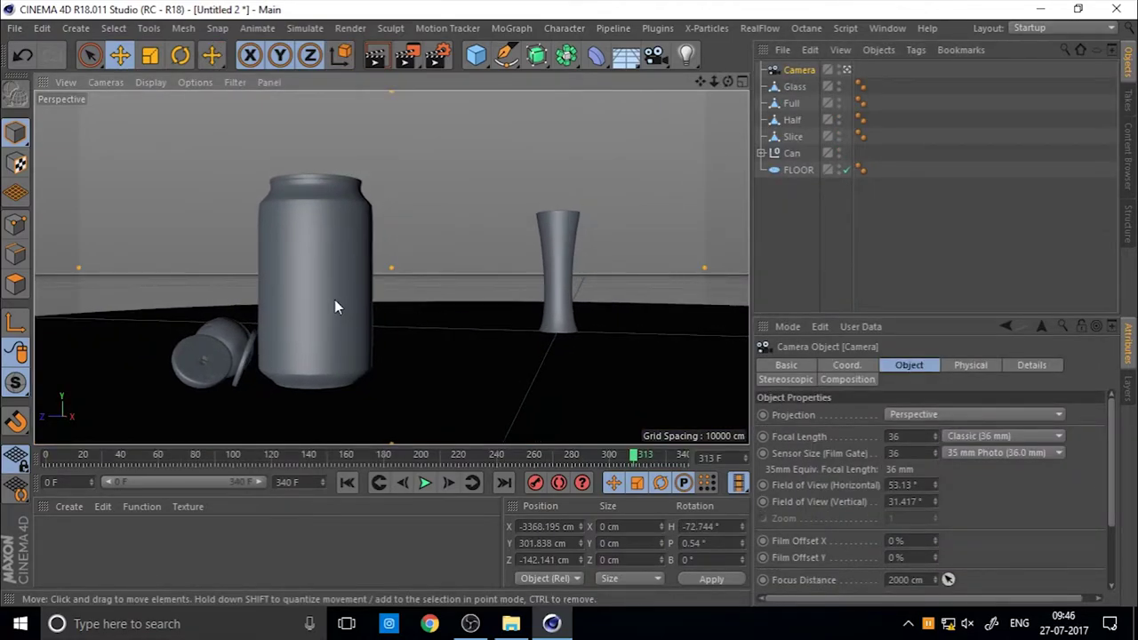
click(796, 257)
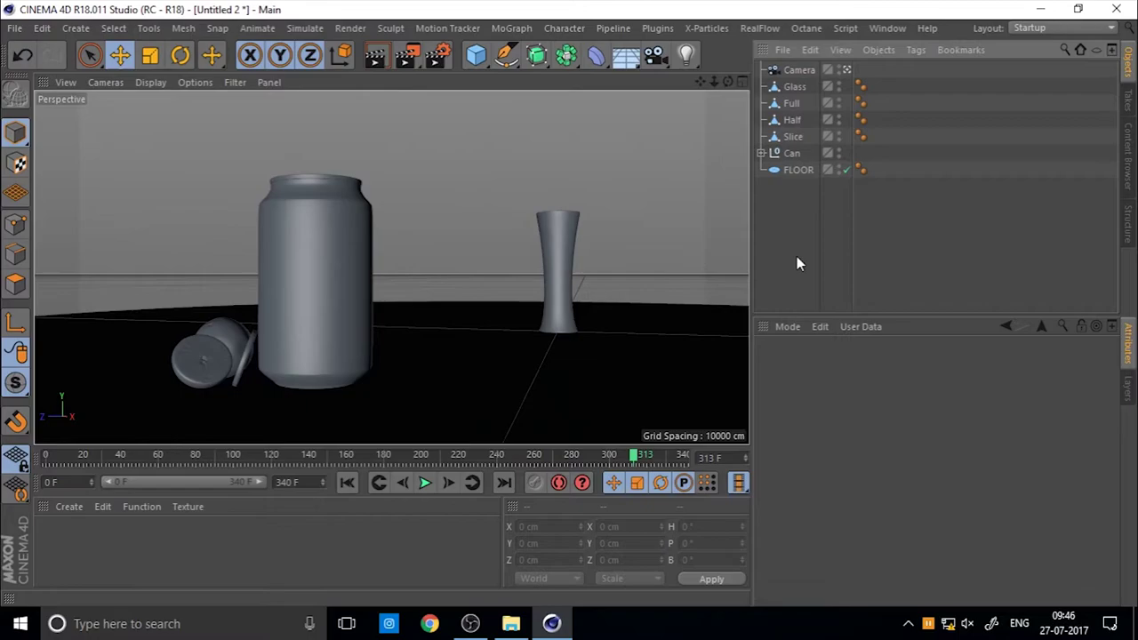
click(805, 70)
click(793, 198)
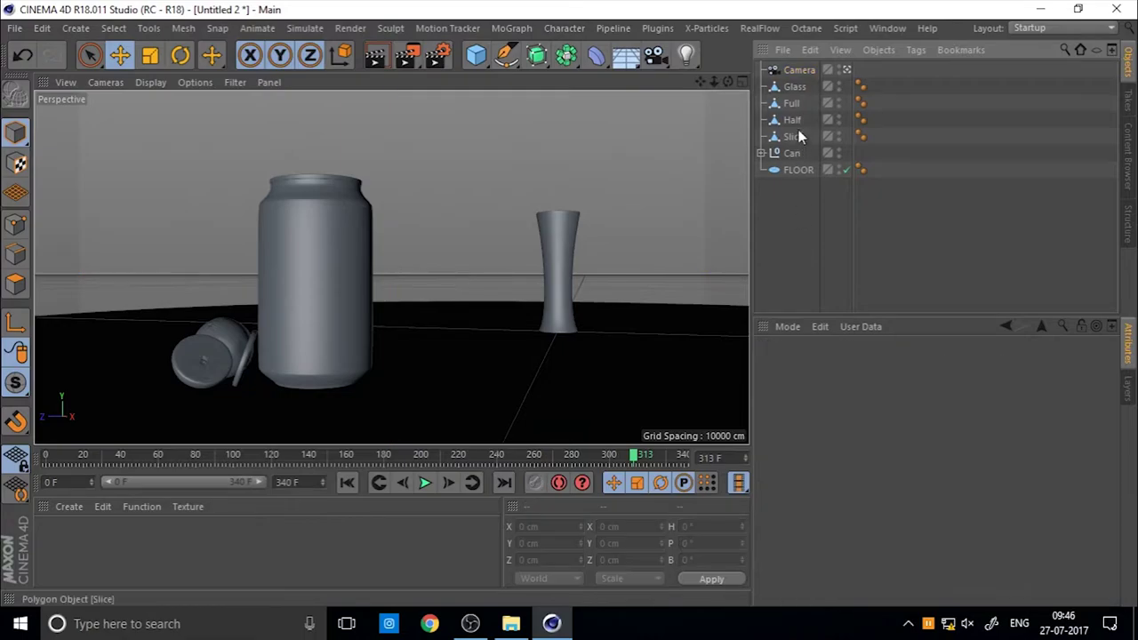
click(797, 71)
double_click(798, 70)
key(Return)
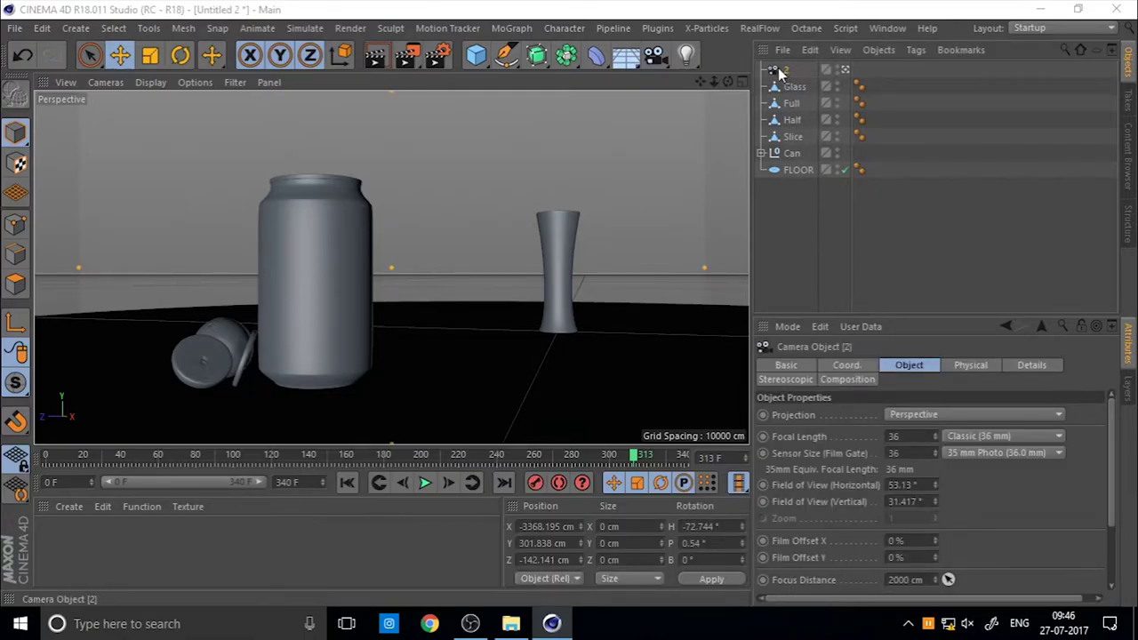
Duplicate camera 2, name the copy 1, and move it close to the glass.
ctrl+drag(787, 77, 786, 89)
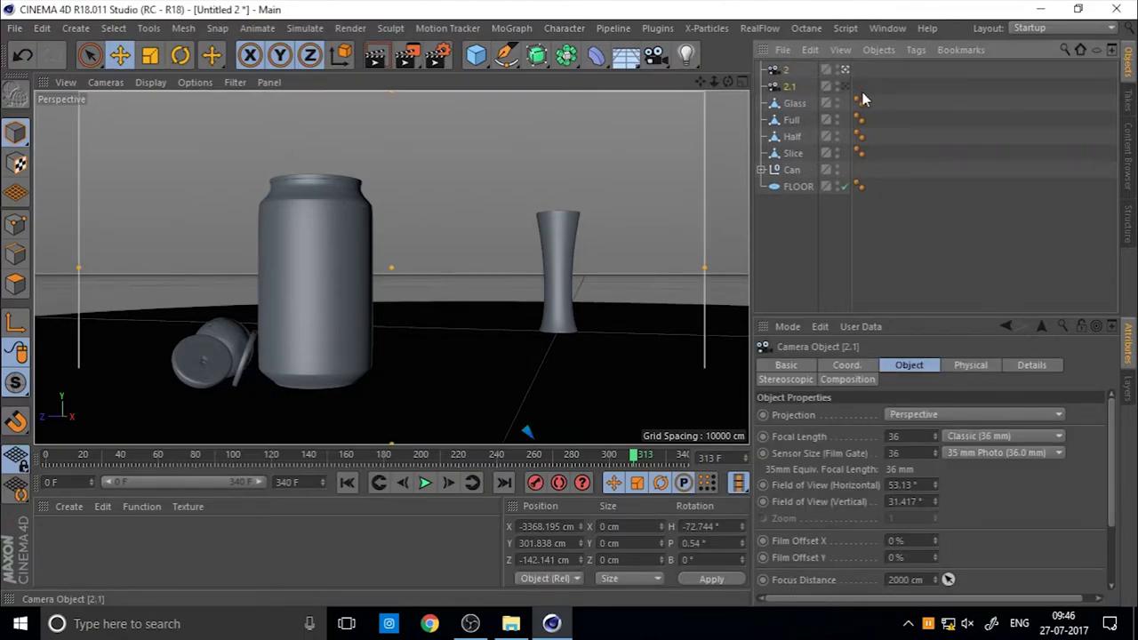
double_click(790, 87)
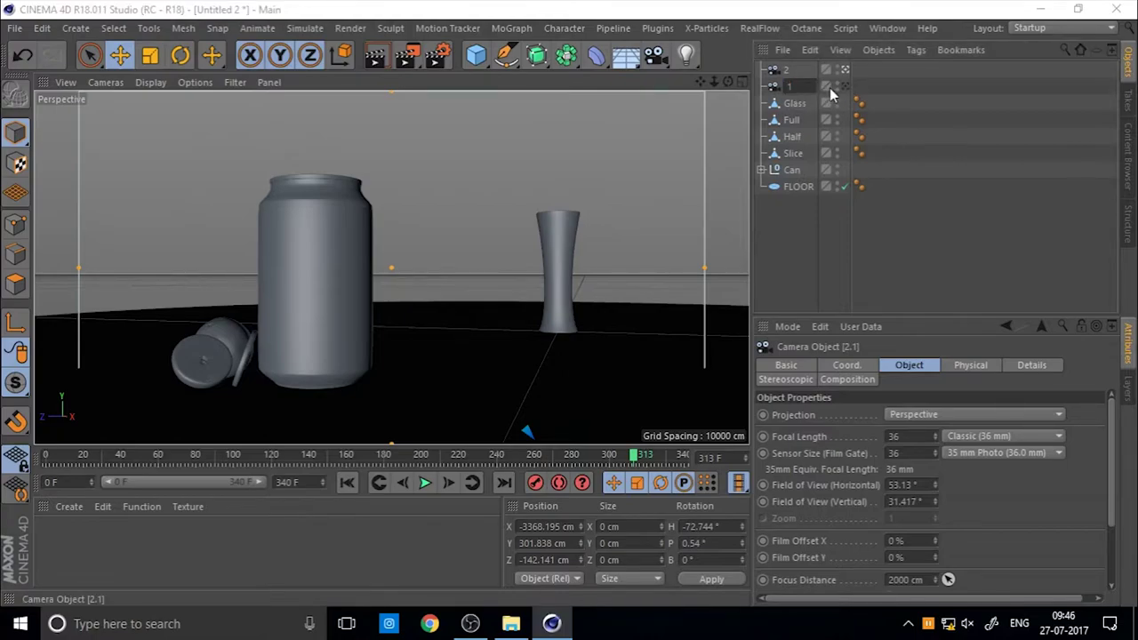
text(1)
key(Return)
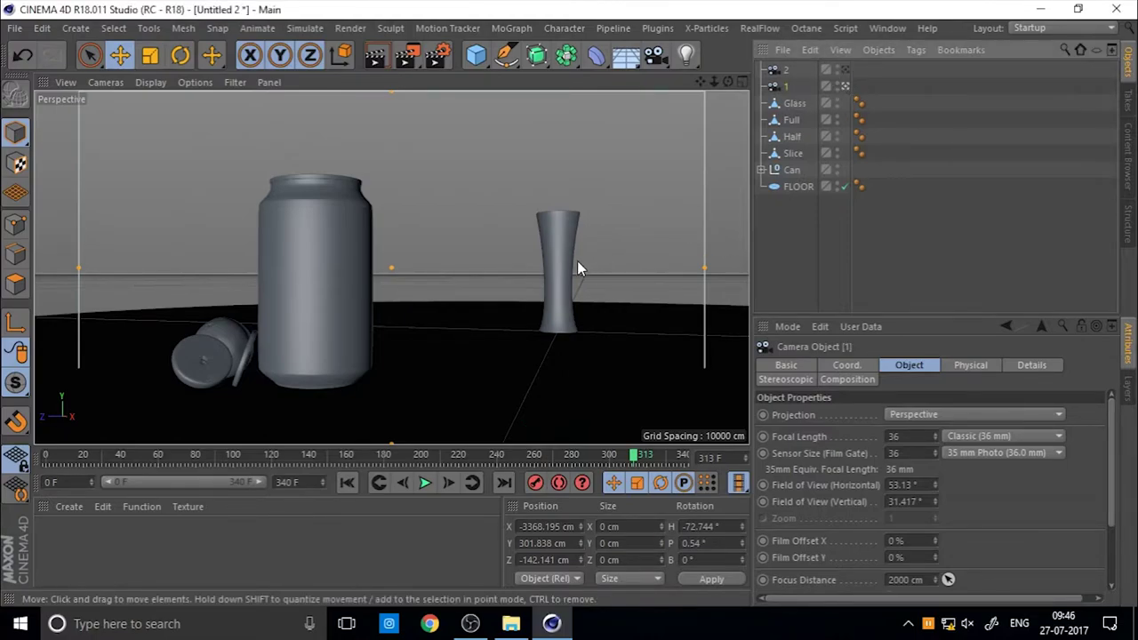
scroll(583, 263, up, 2)
scroll(559, 262, up, 2)
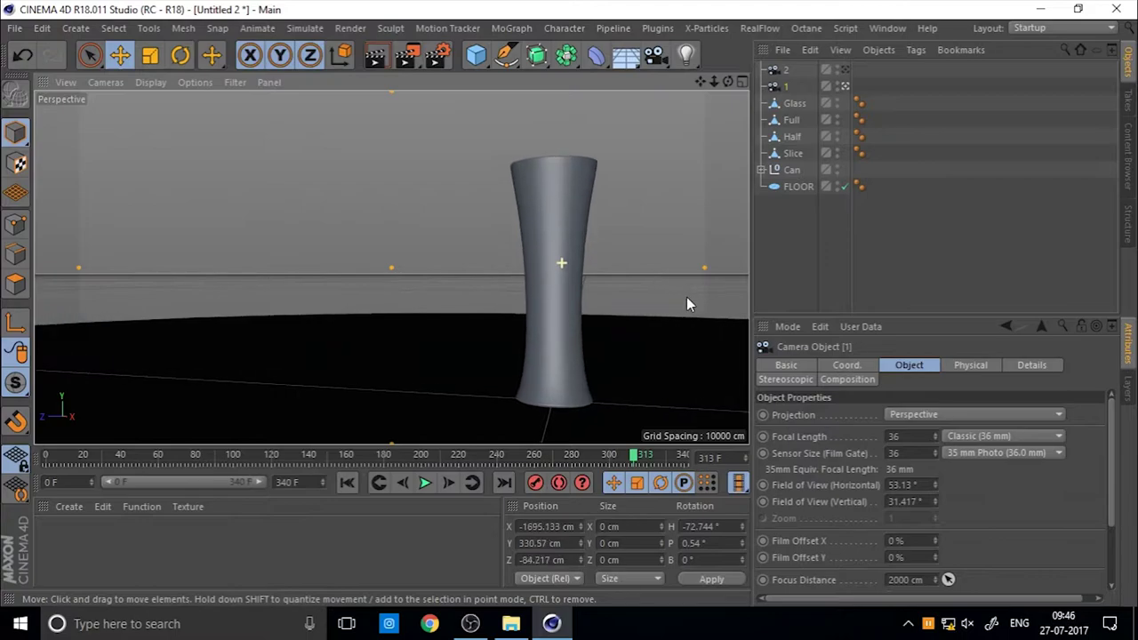
alt+middle_drag(572, 305, 431, 304)
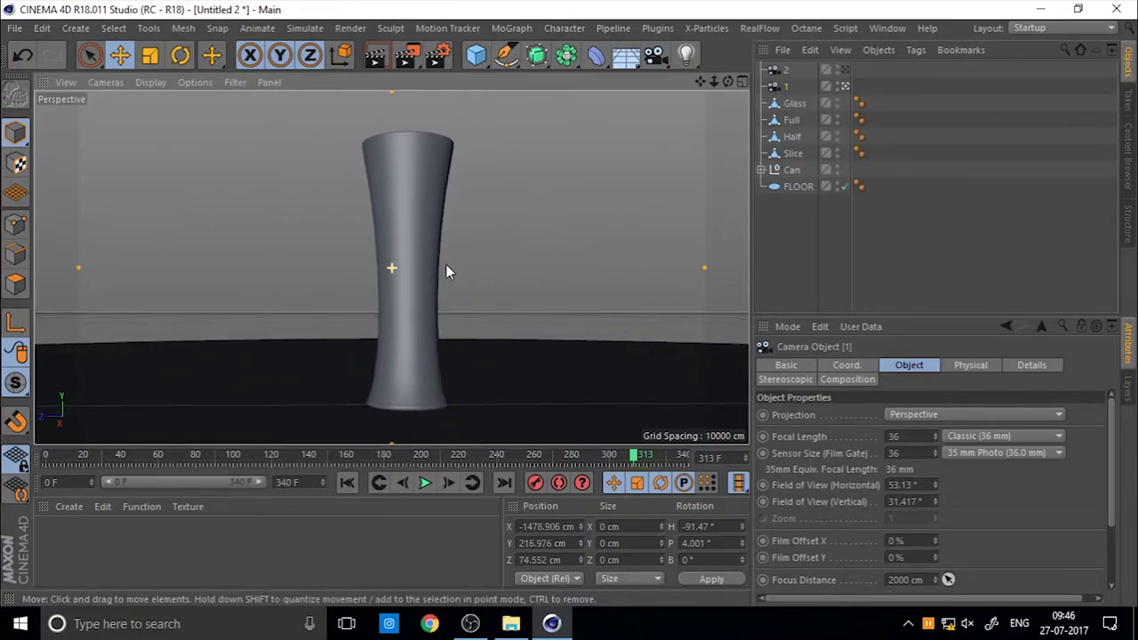
scroll(446, 264, down, 2)
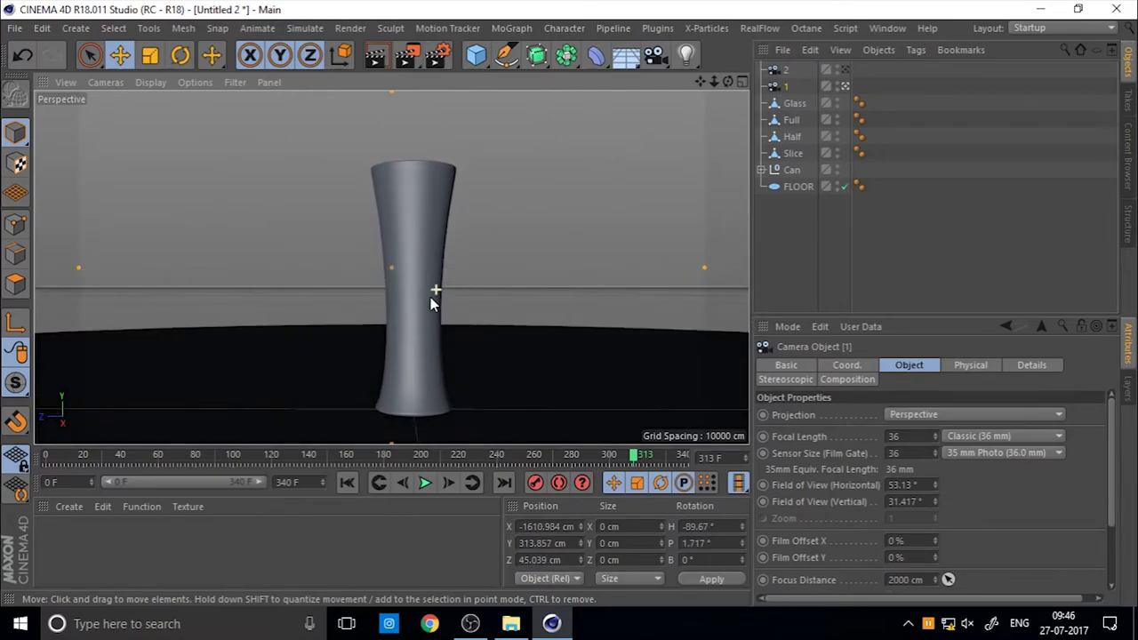
scroll(427, 297, down, 4)
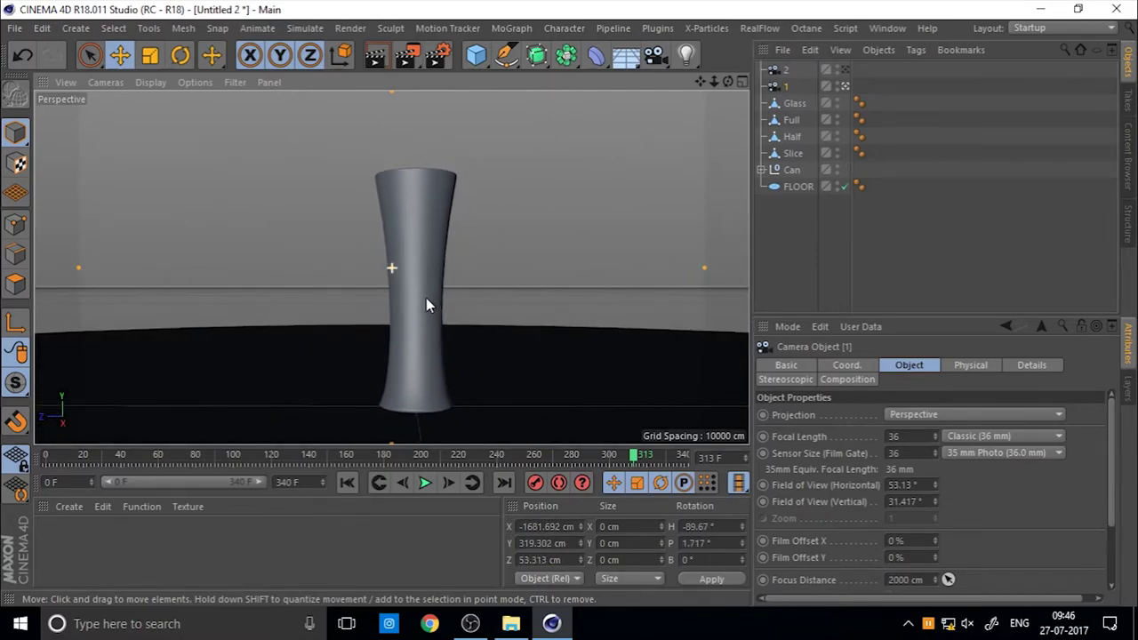
Compare views through cameras 1 and 2, orbiting camera 1 slightly around the glass.
click(844, 70)
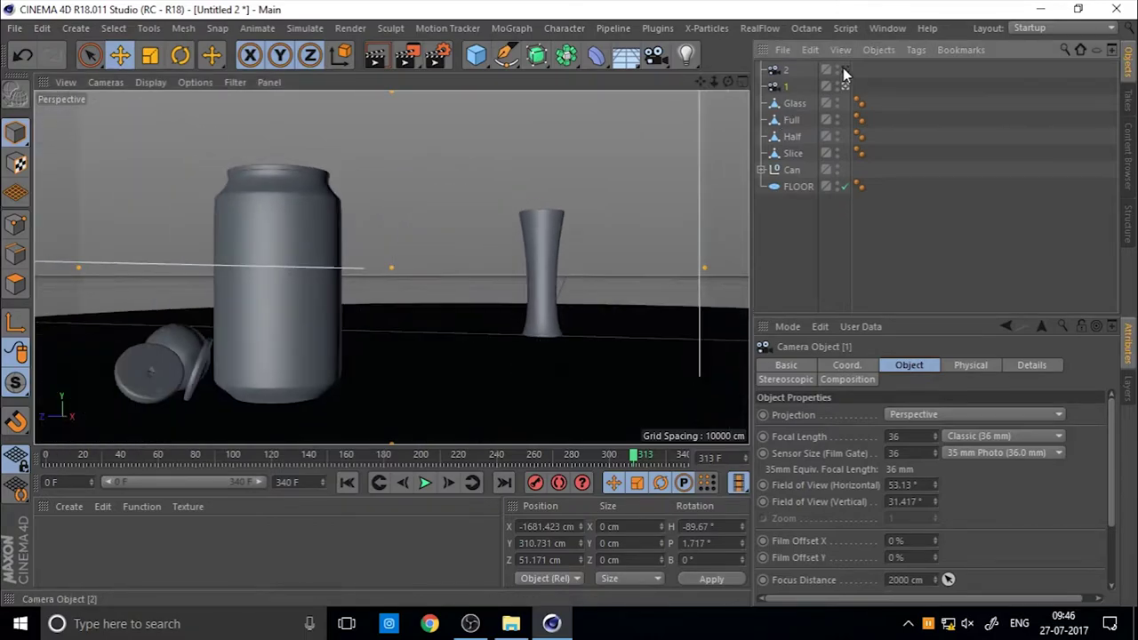
click(844, 71)
click(847, 86)
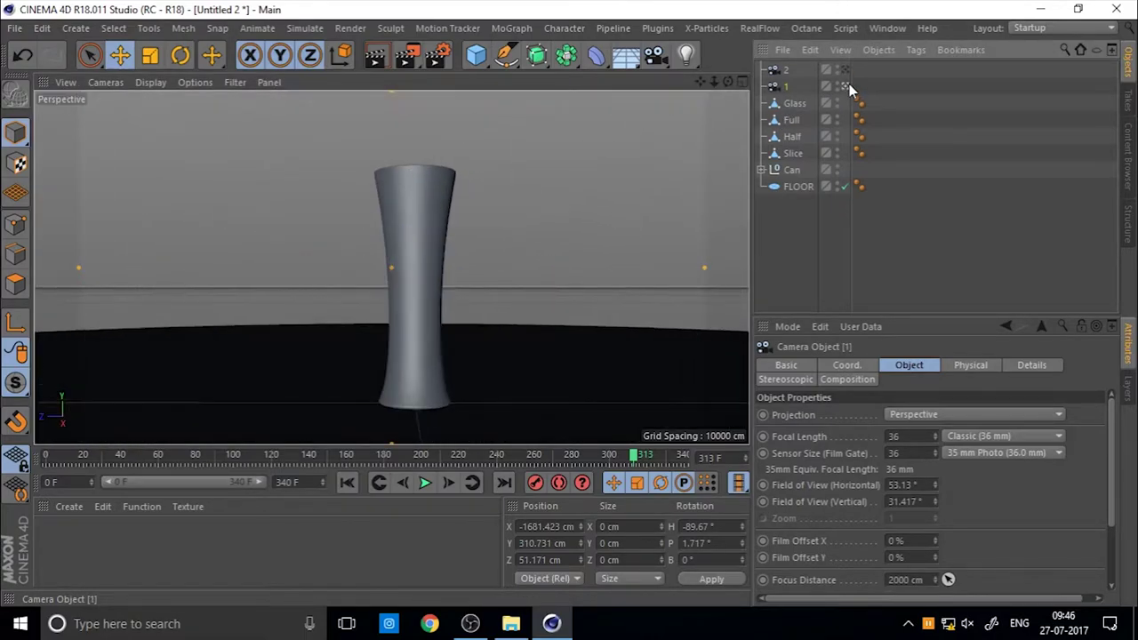
click(848, 68)
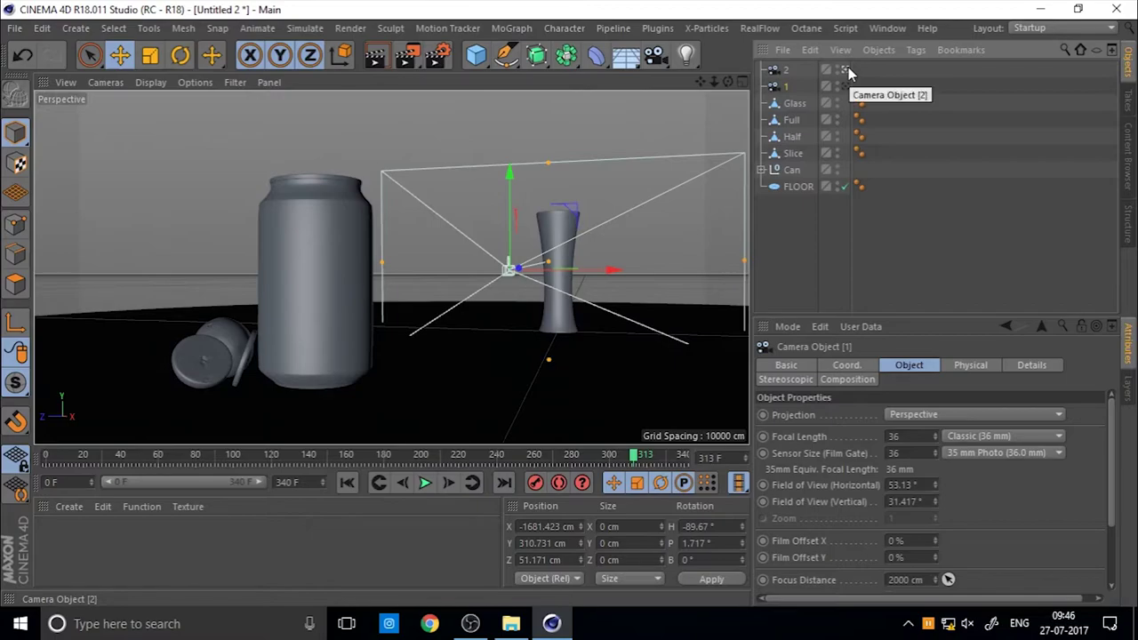
click(847, 86)
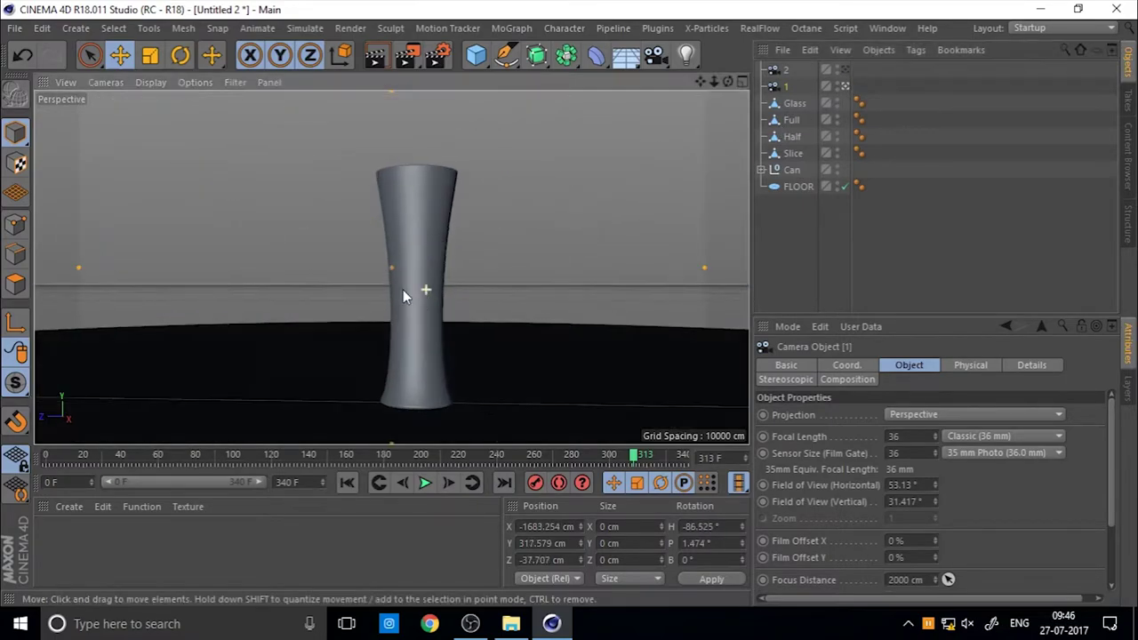
click(842, 70)
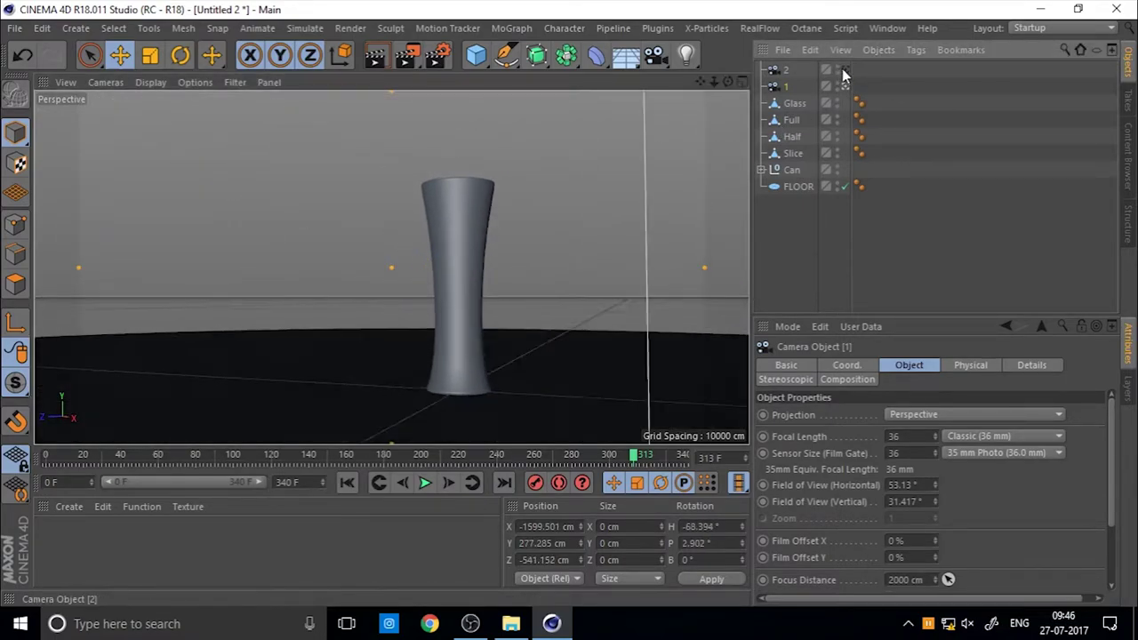
click(847, 87)
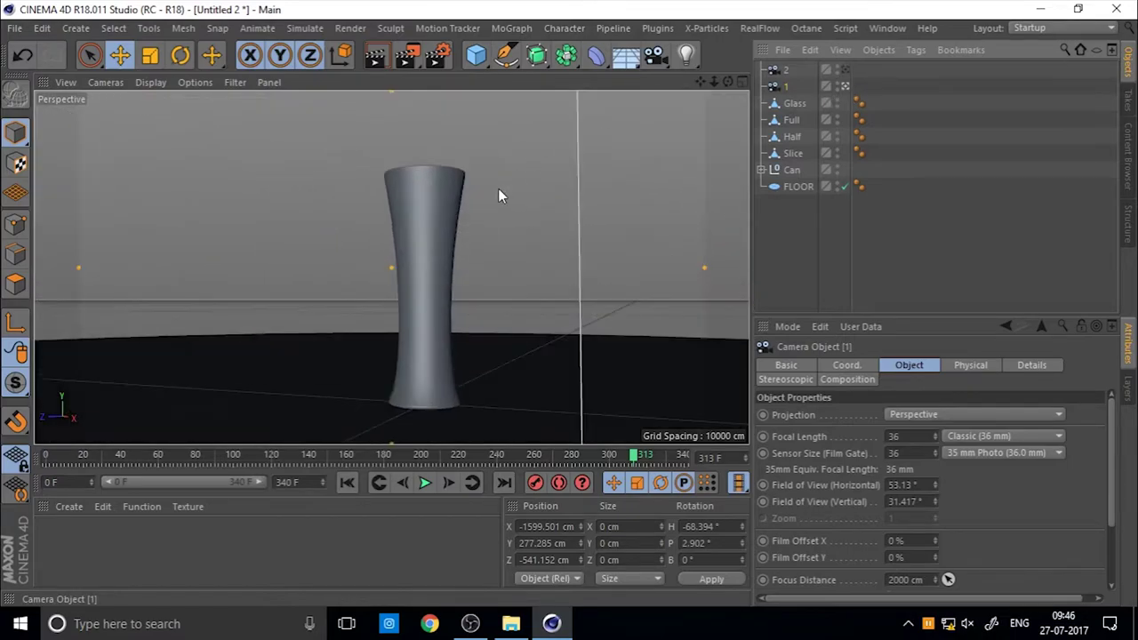
mouse_move(423, 271)
alt+mouse_down()
mouse_move(392, 271)
mouse_move(404, 262)
alt+mouse_up()
click(841, 70)
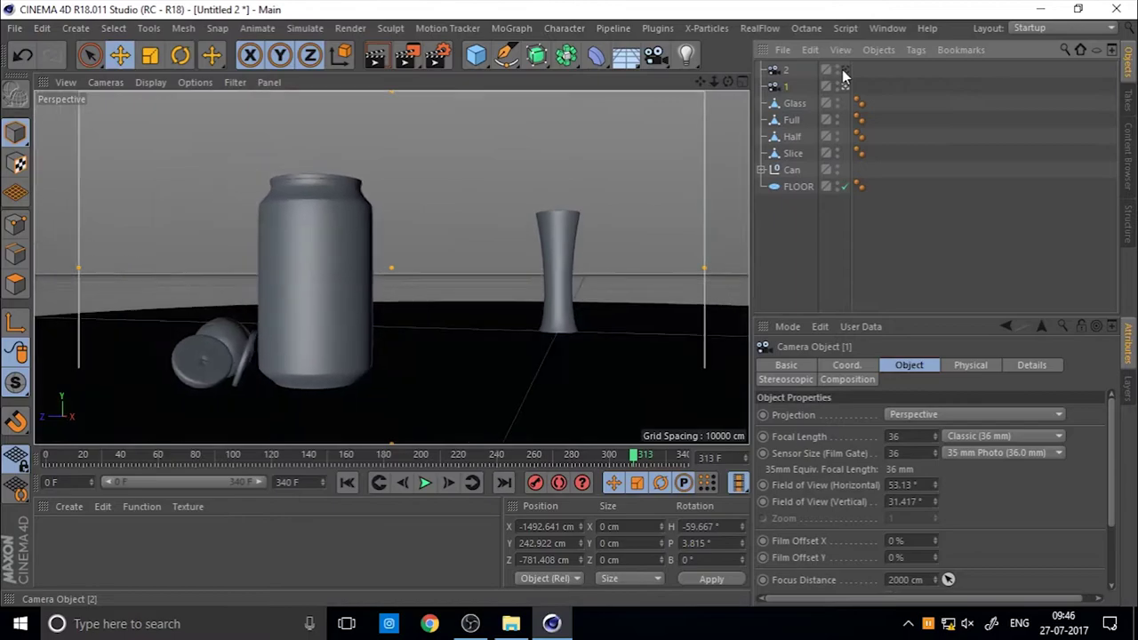
click(844, 86)
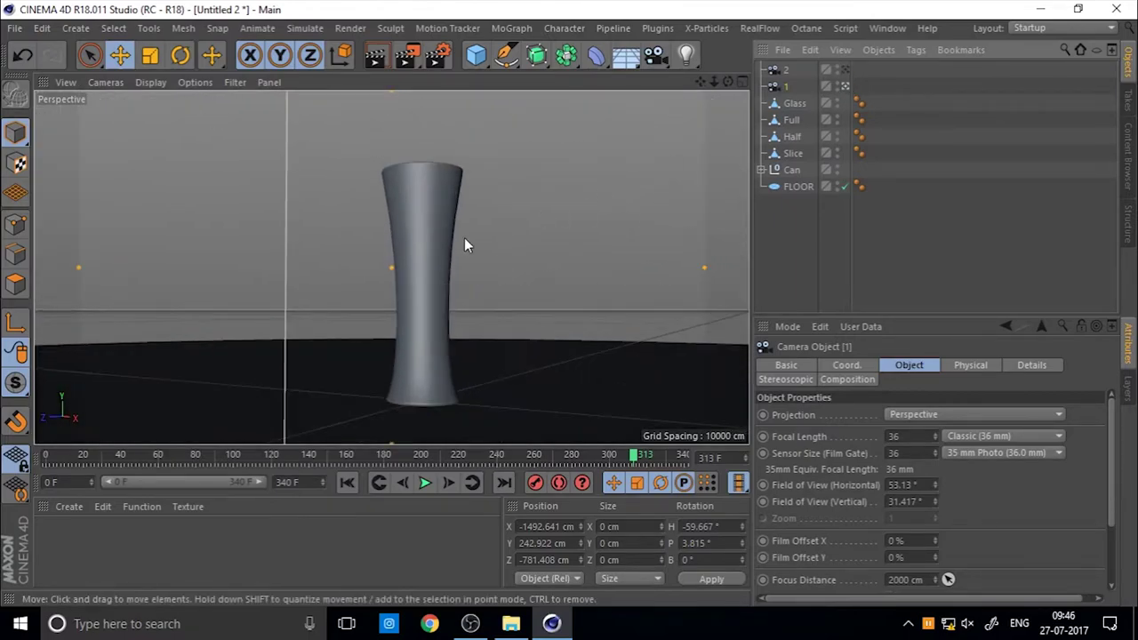
click(809, 256)
Create a new camera named MAIN.
drag(655, 64, 711, 71)
text(Ma)
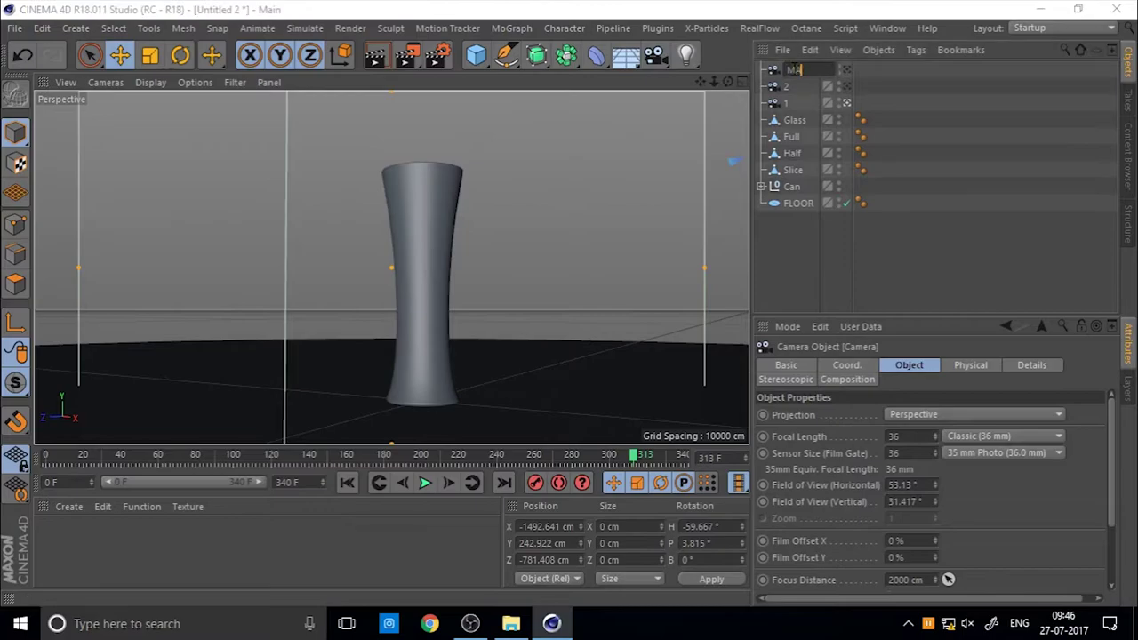
key(Return)
Give MAIN a Camera Morph tag in Multi Morph mode listing cameras 1 and 2.
right_click(793, 68)
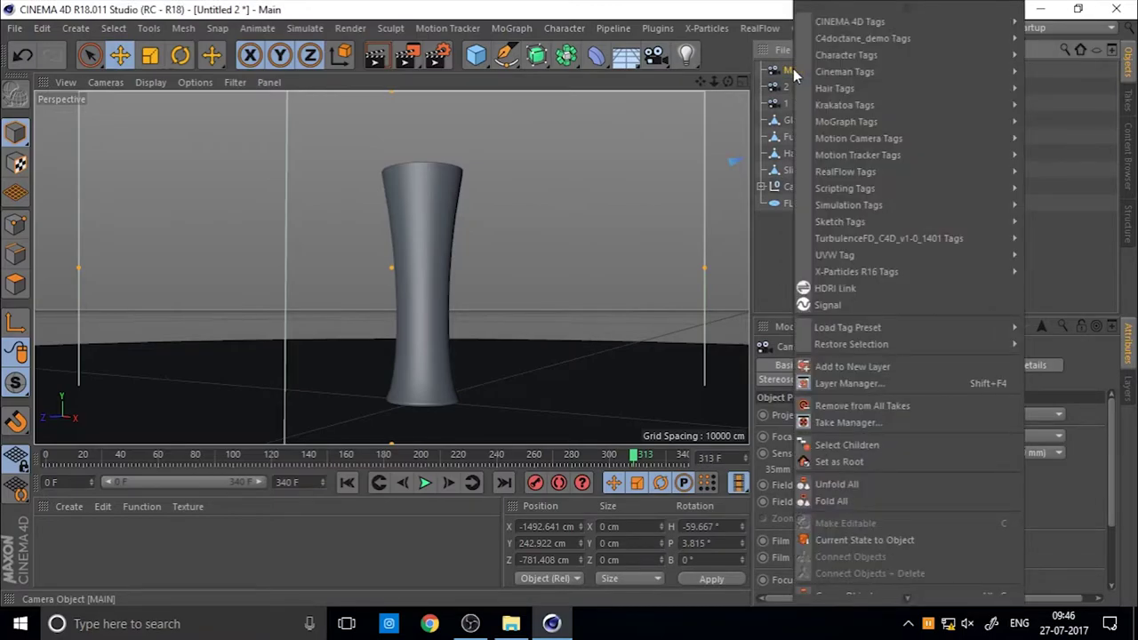
mouse_move(896, 138)
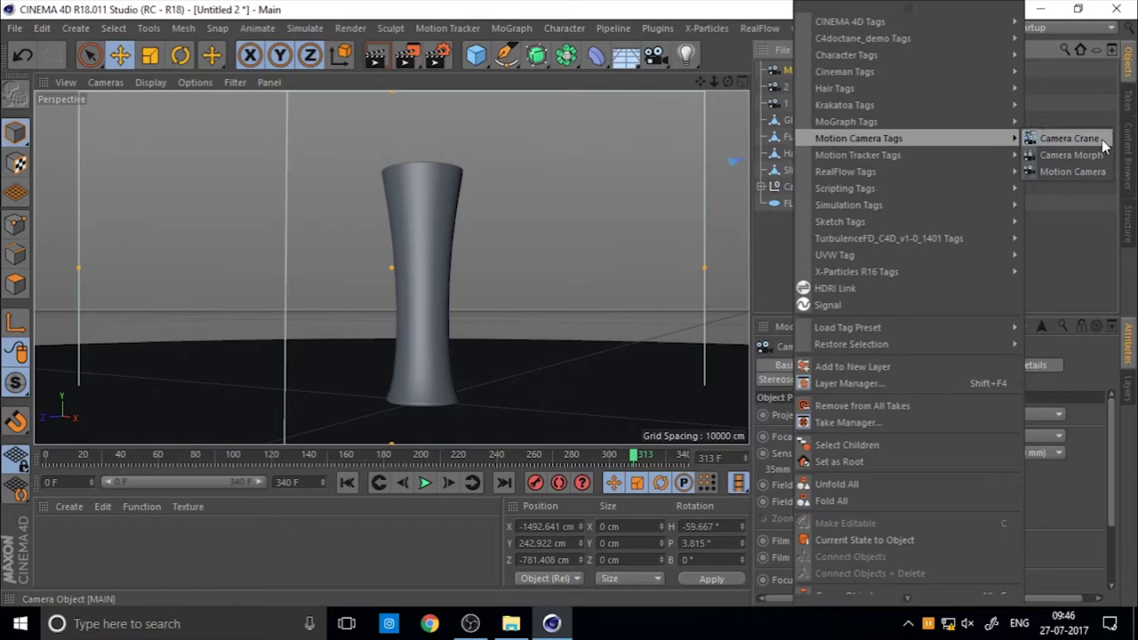
click(1031, 155)
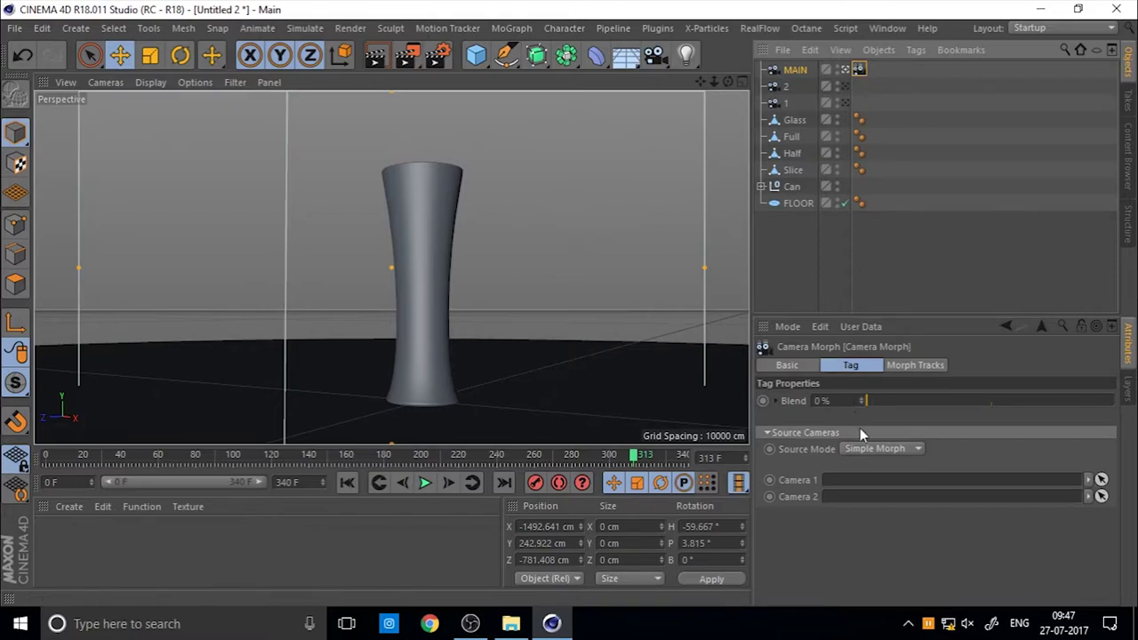
click(880, 447)
click(879, 483)
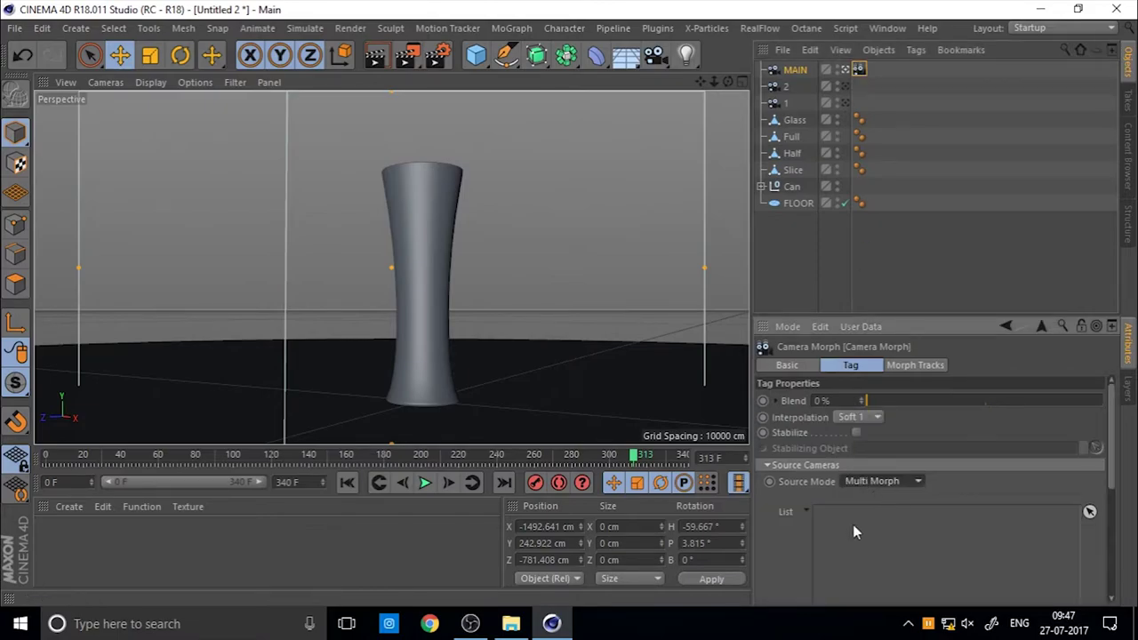
drag(786, 104, 839, 520)
drag(889, 149, 841, 528)
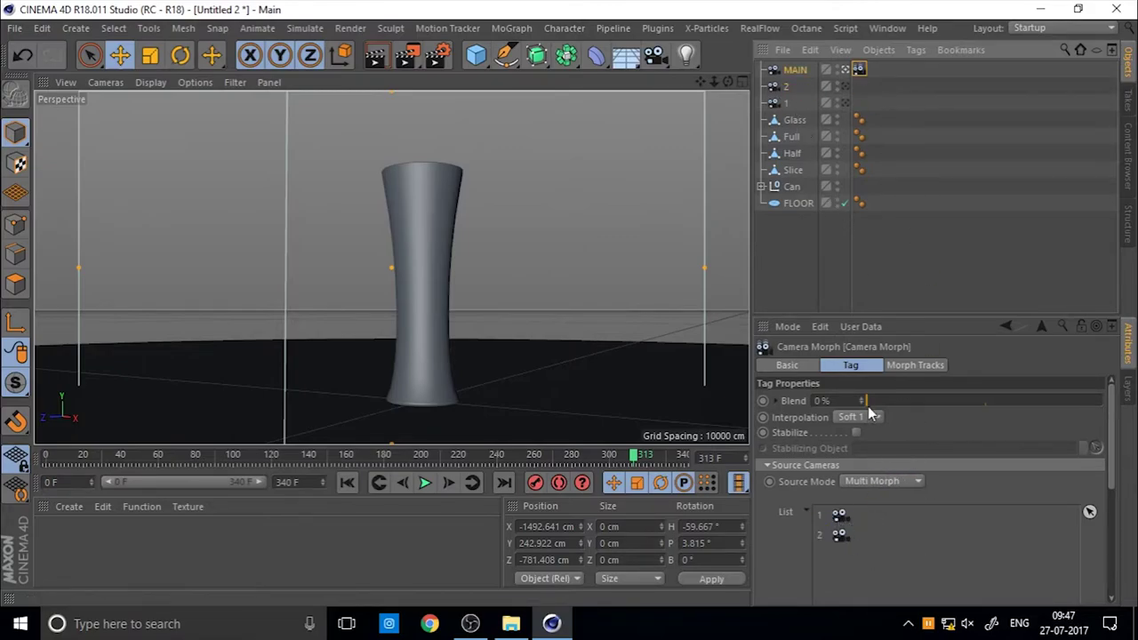
click(844, 70)
Hide cameras 1 and 2 in the viewport and test the morph blend, ending at 0%.
click(844, 70)
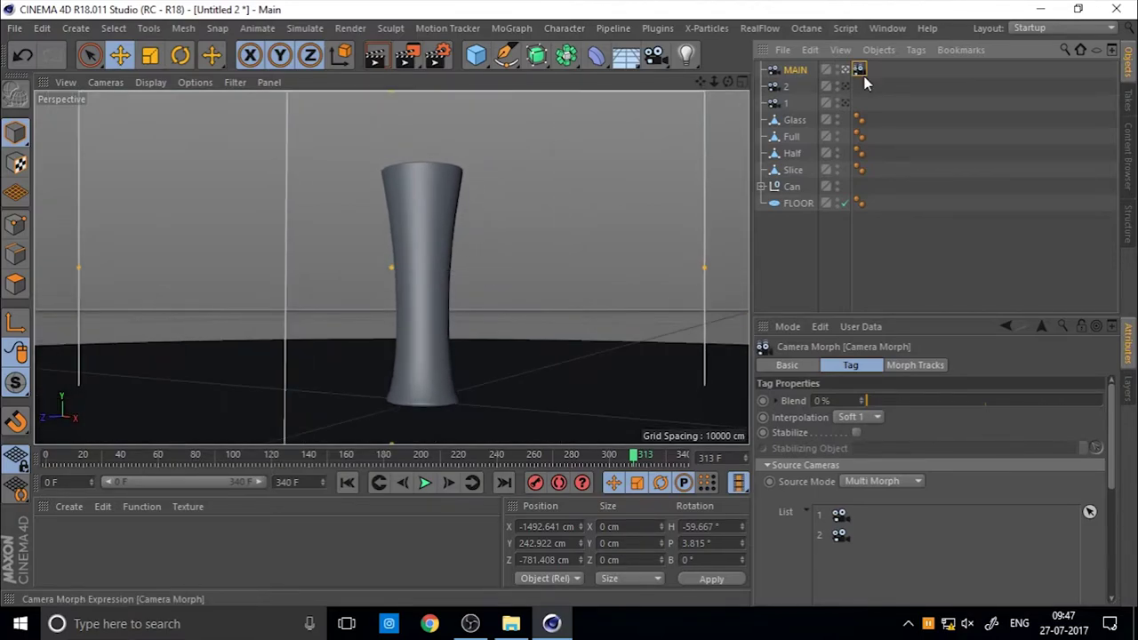
drag(868, 400, 1091, 408)
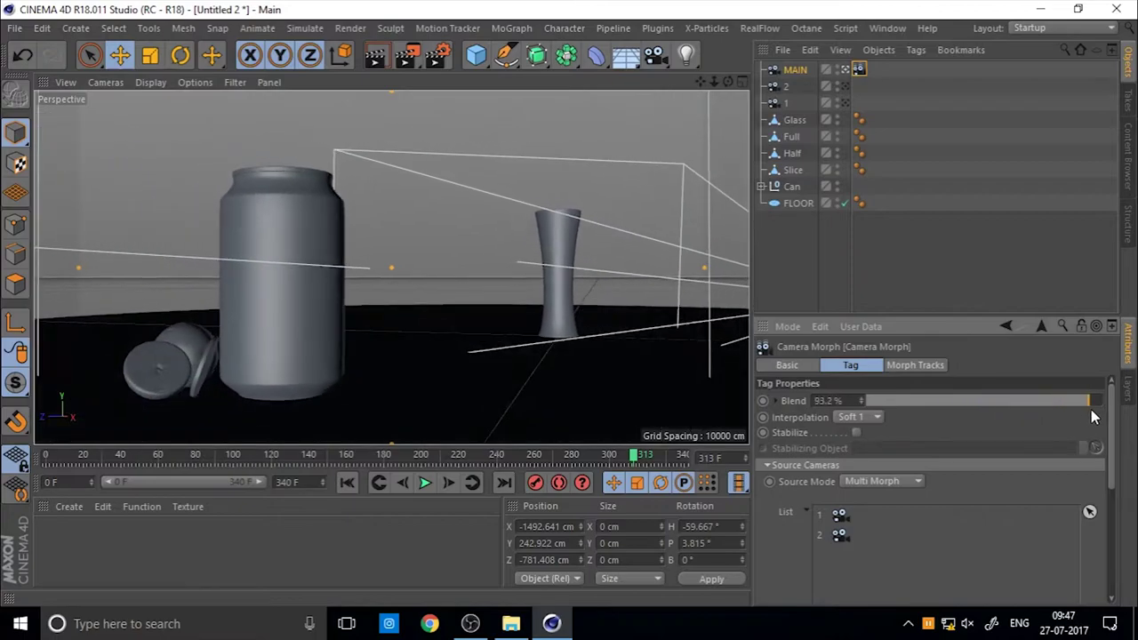
click(836, 83)
click(836, 100)
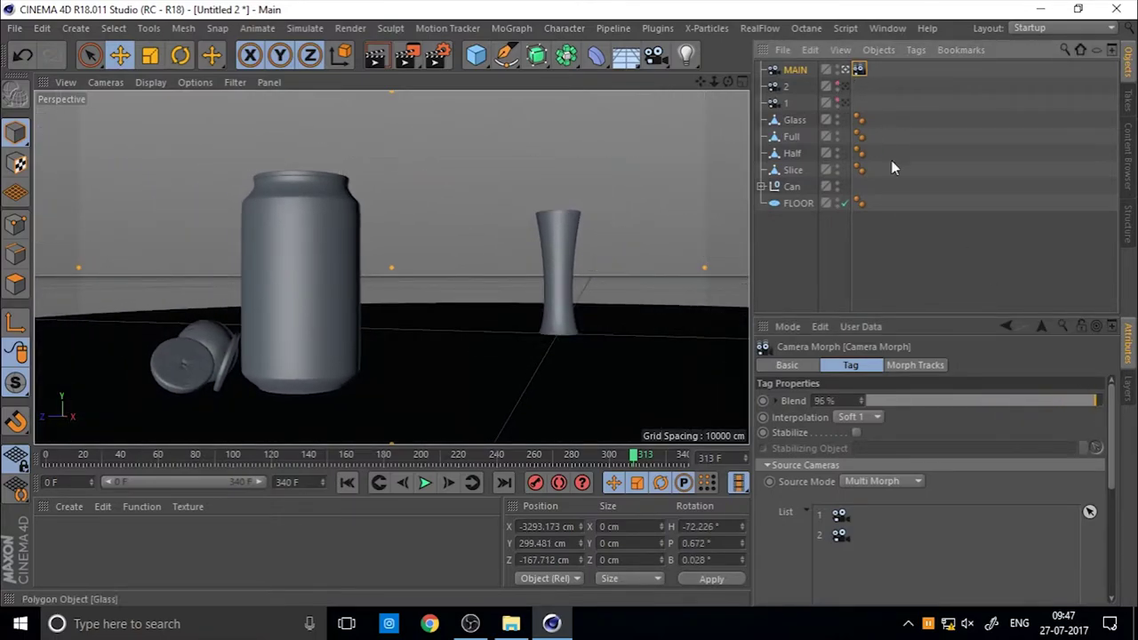
drag(908, 402, 851, 416)
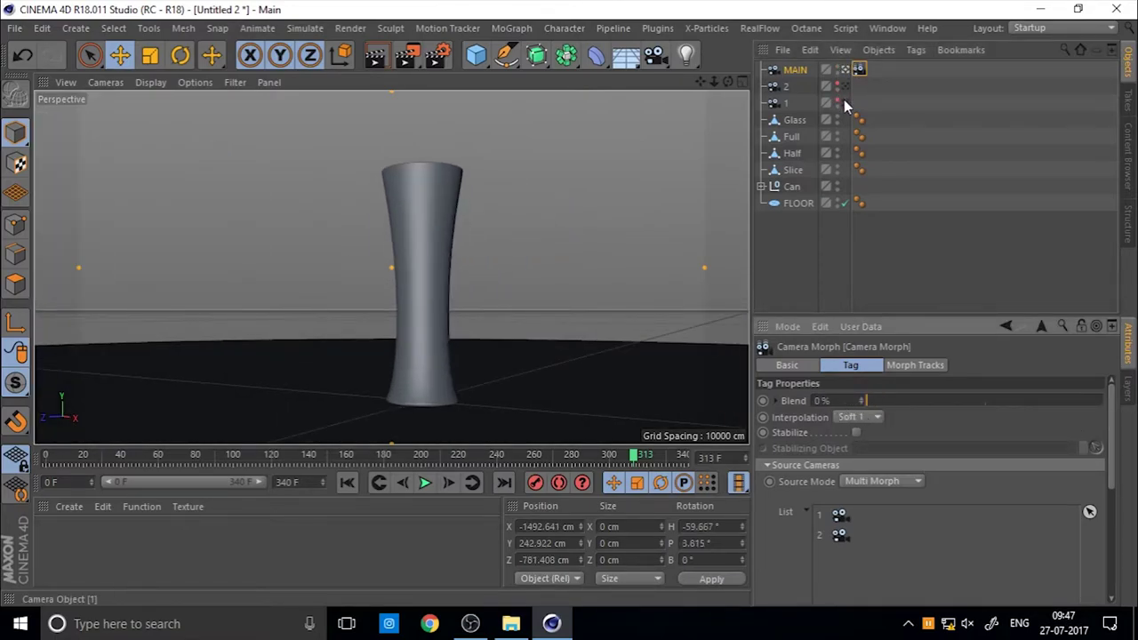
alt+drag(424, 289, 615, 240)
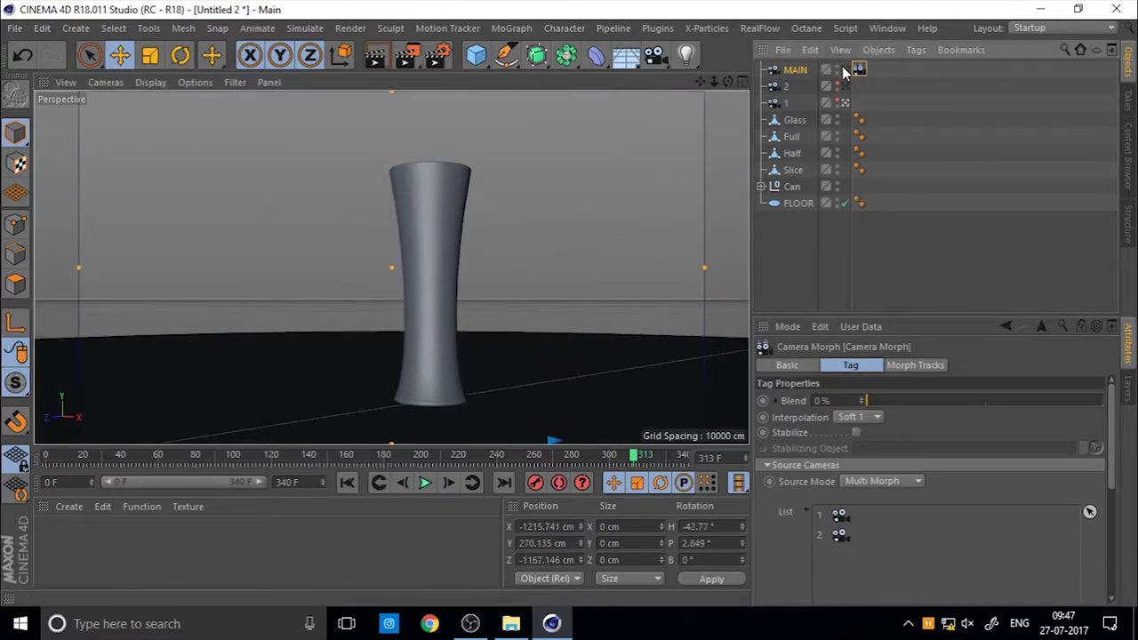
mouse_move(869, 400)
mouse_down()
mouse_move(1109, 400)
mouse_move(830, 392)
mouse_move(889, 400)
mouse_up()
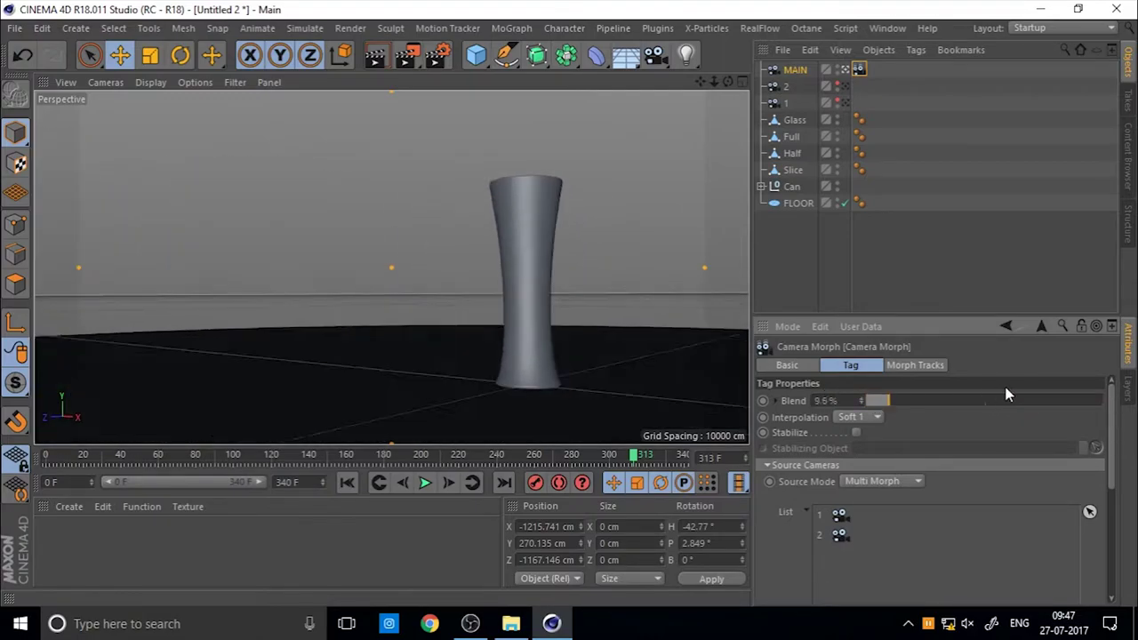
drag(1007, 394, 852, 404)
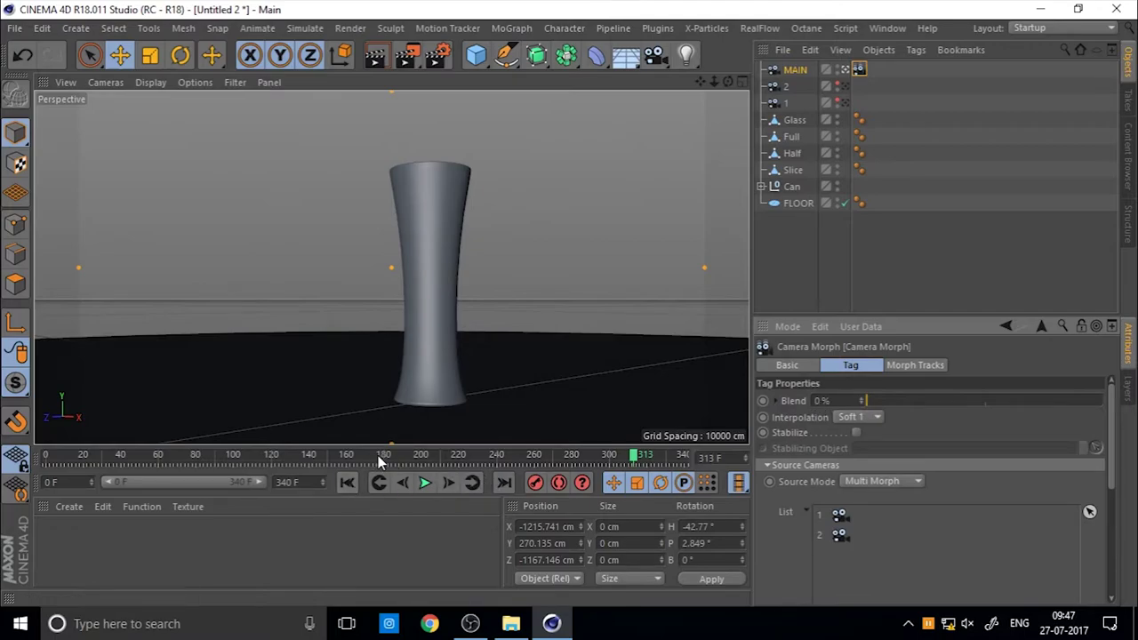
Key the Camera Morph Blend at 0% on frame 0 and 100% on frame 97.
drag(377, 455, 46, 455)
click(762, 400)
click(218, 458)
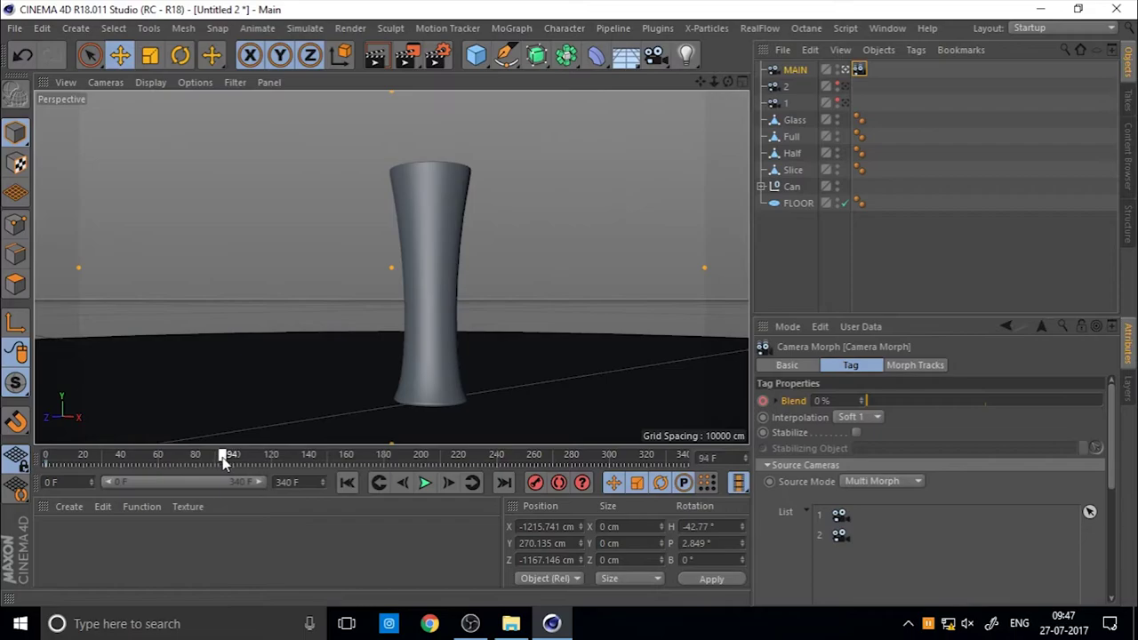
drag(222, 459, 229, 458)
drag(1003, 401, 1102, 401)
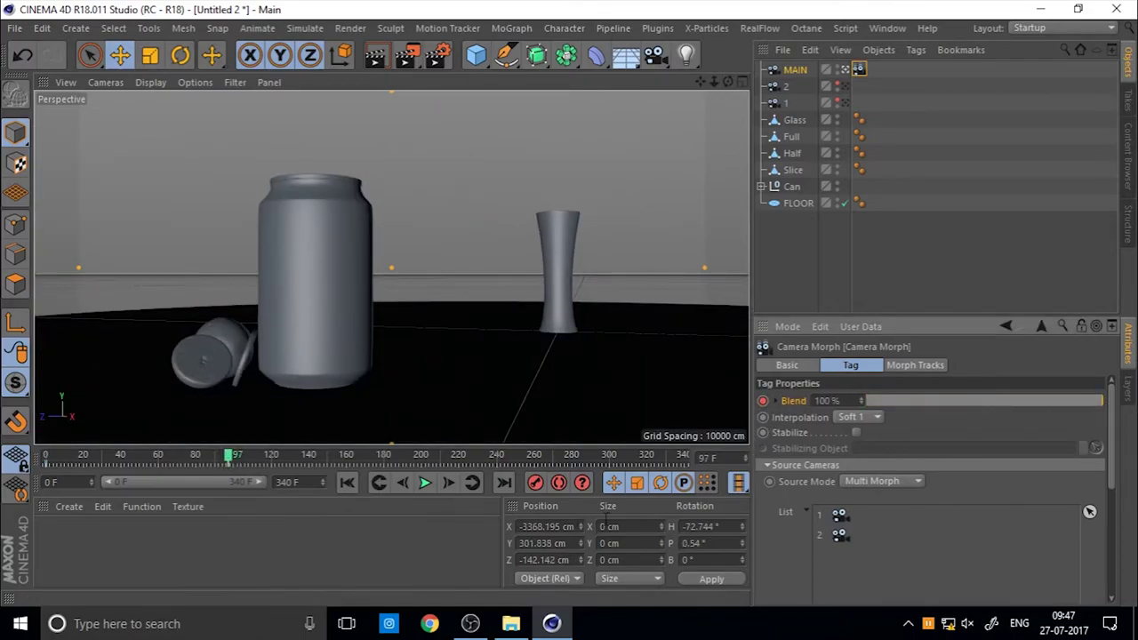
Set blend interpolation to Soft 2, stabilize on Can, and play the animation.
click(851, 417)
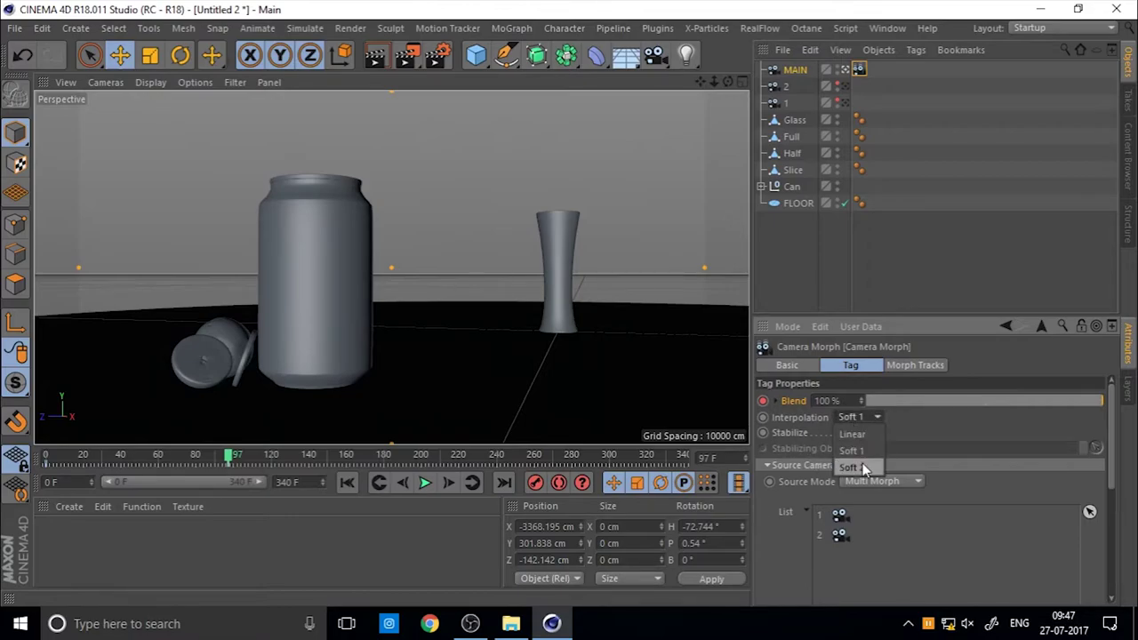
click(852, 467)
click(854, 432)
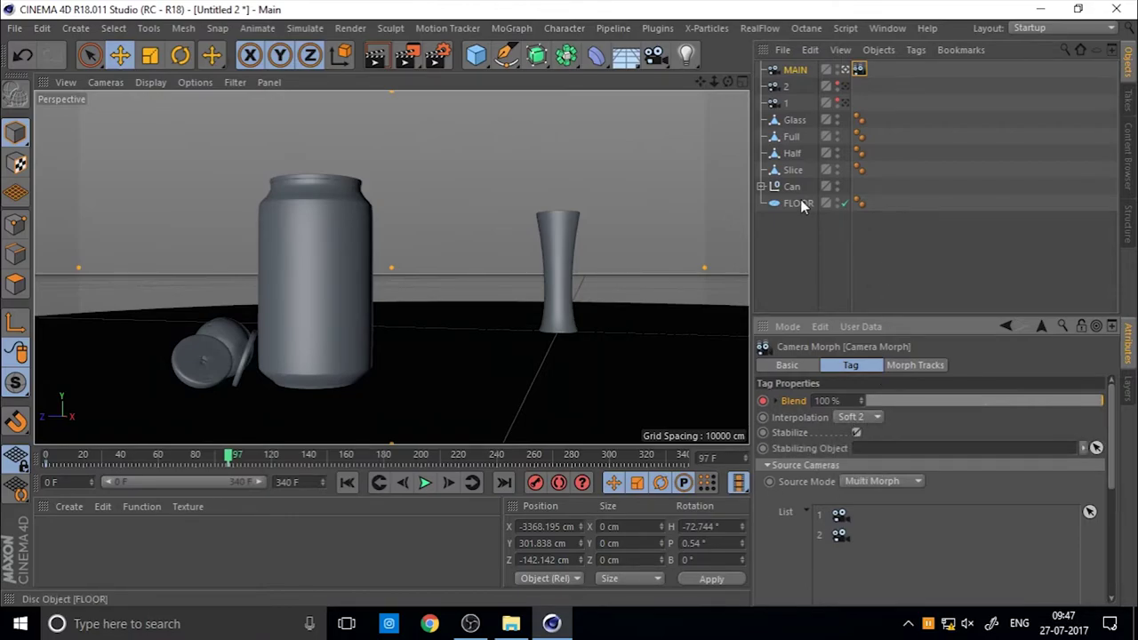
drag(856, 382, 869, 451)
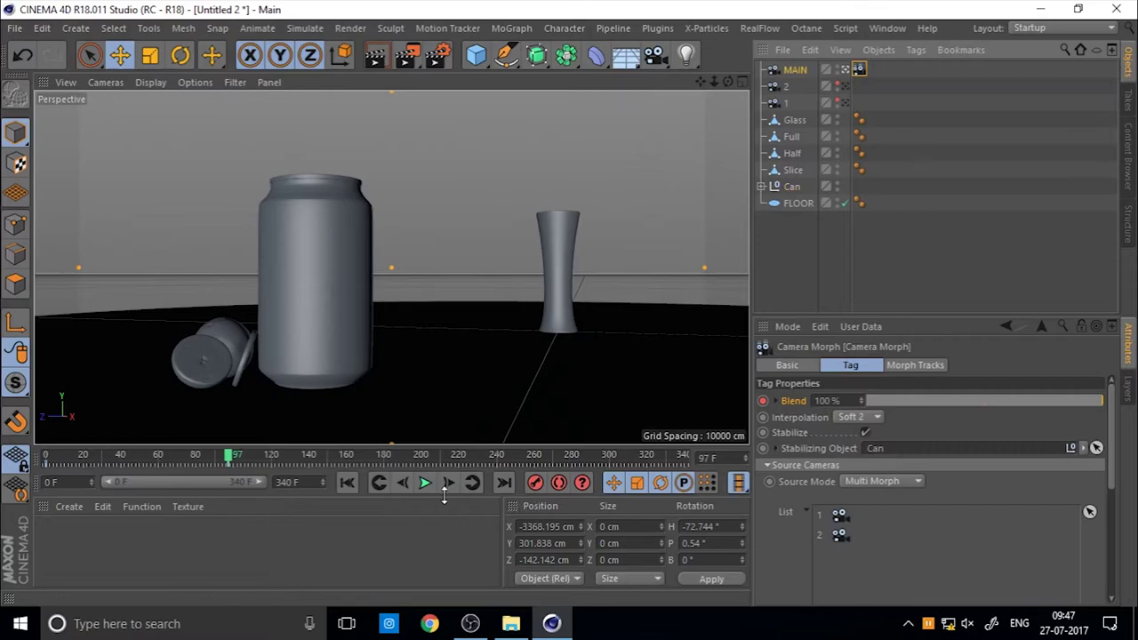
click(348, 482)
click(425, 484)
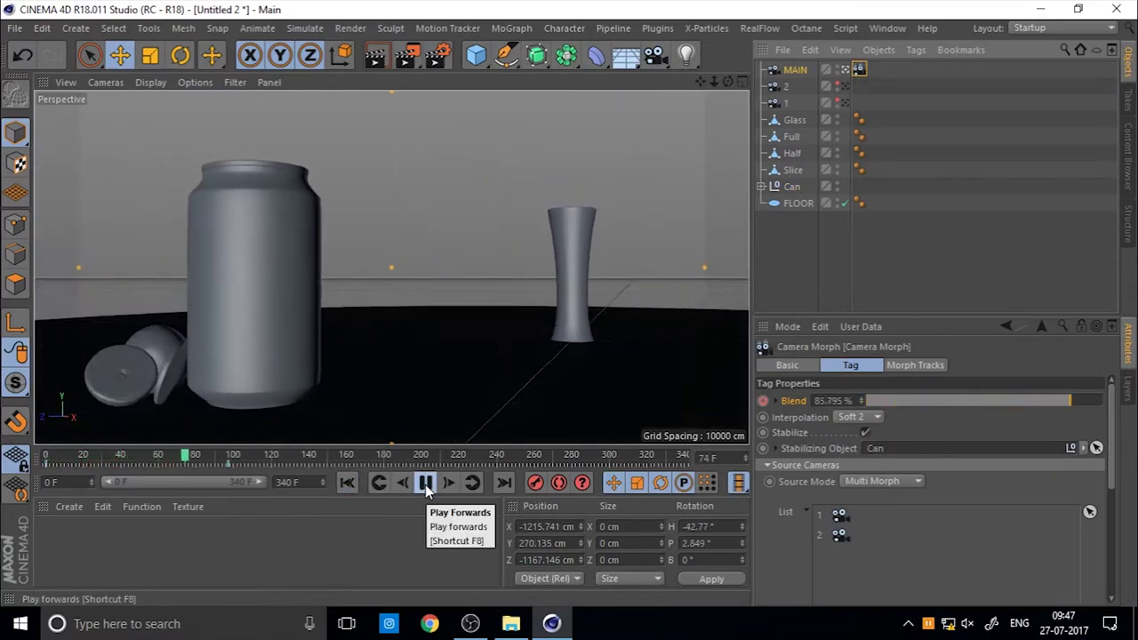
click(425, 483)
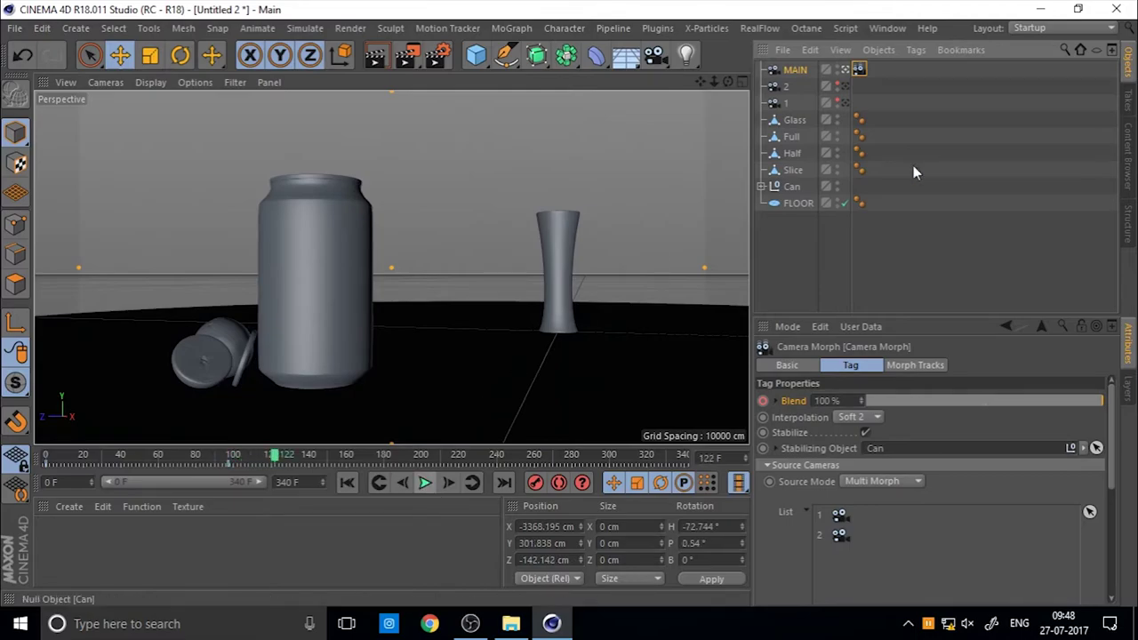
Add an HDR Studio Rig and delete the FLOOR object.
click(825, 271)
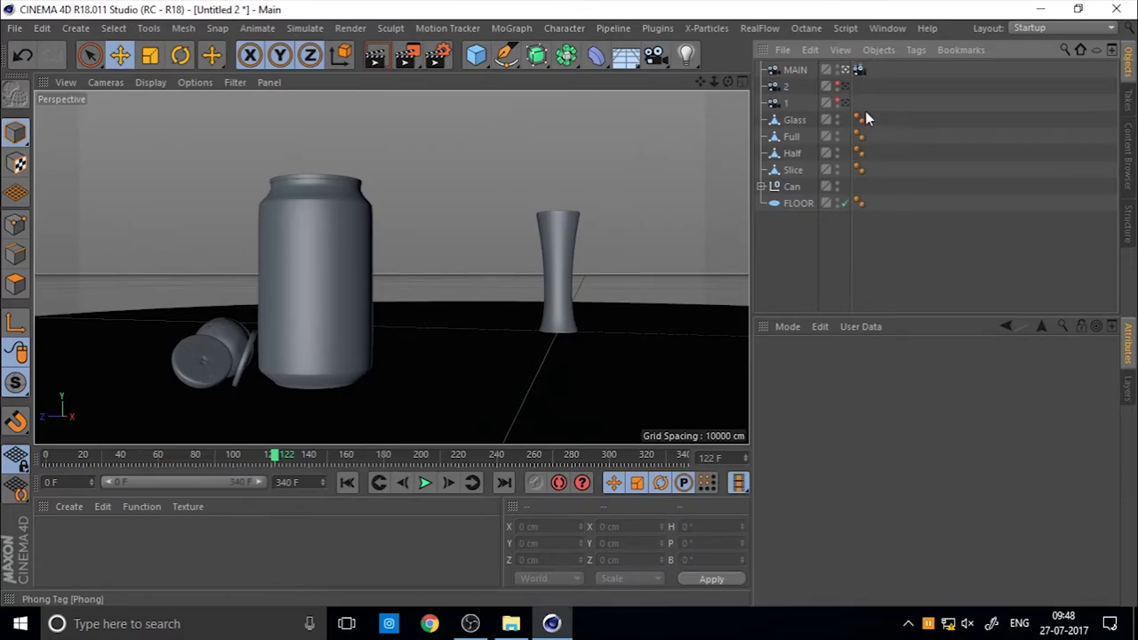
click(845, 69)
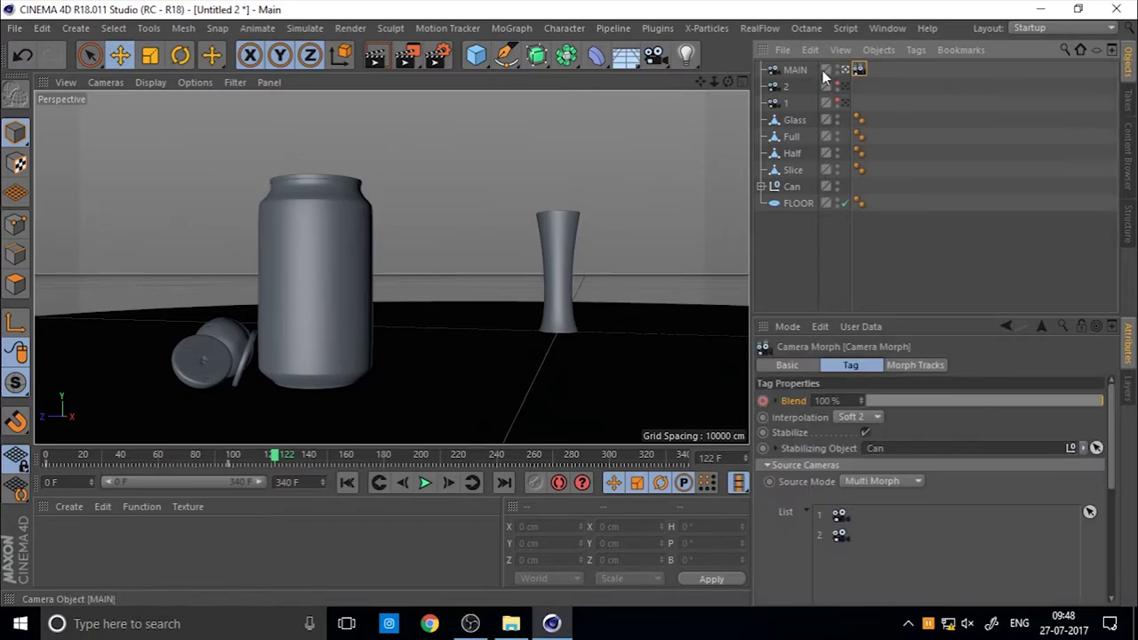
click(799, 284)
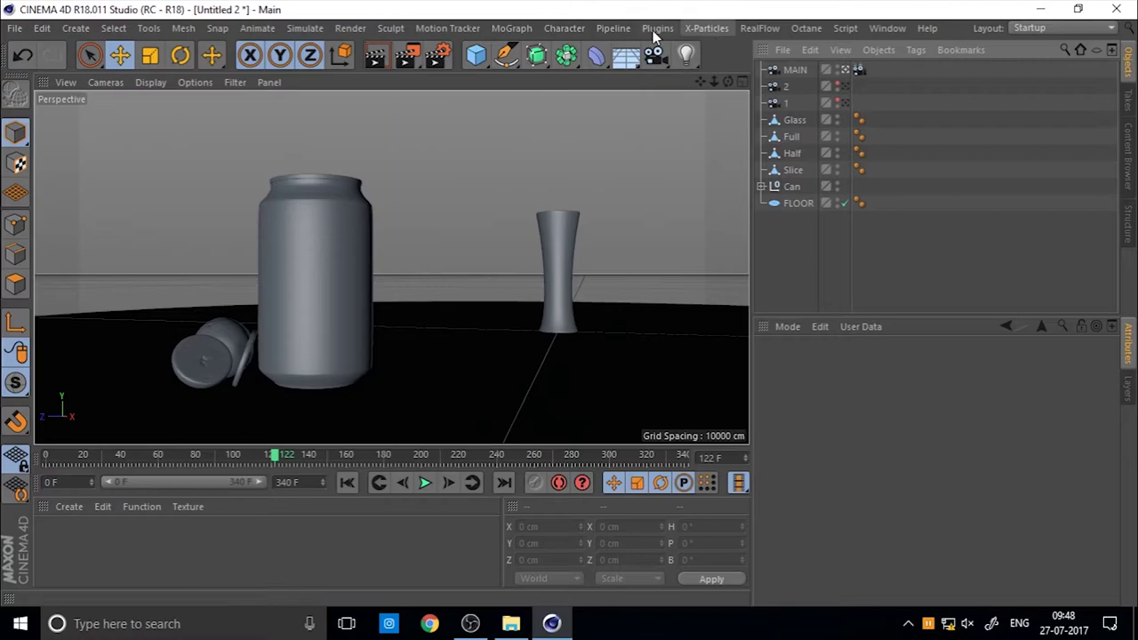
click(653, 30)
click(695, 189)
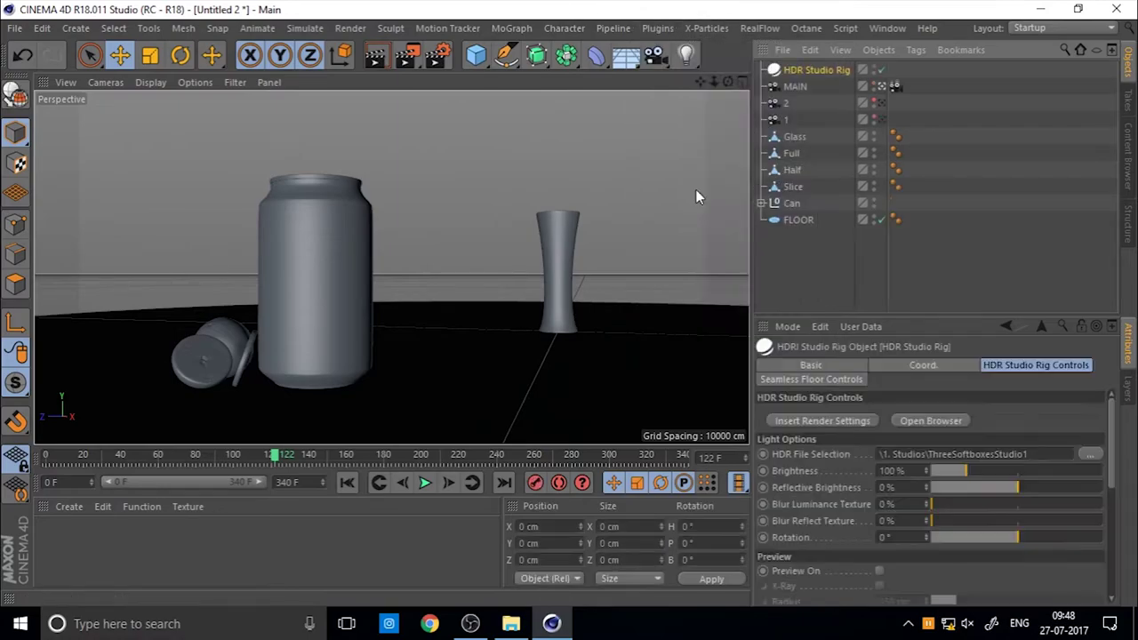
click(794, 221)
key(Delete)
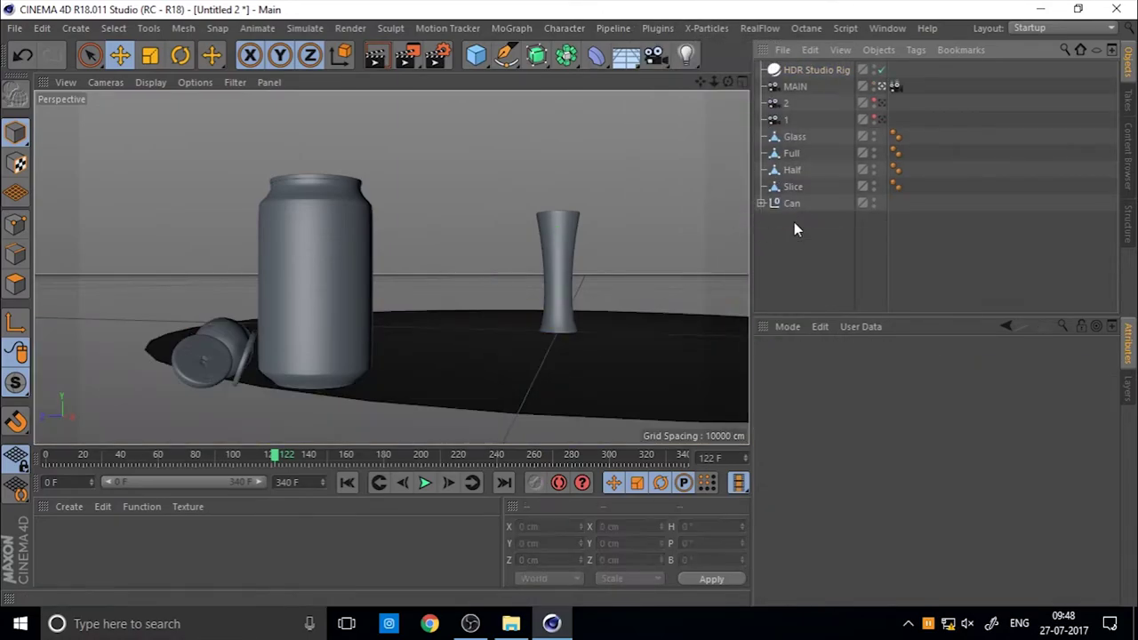
click(803, 70)
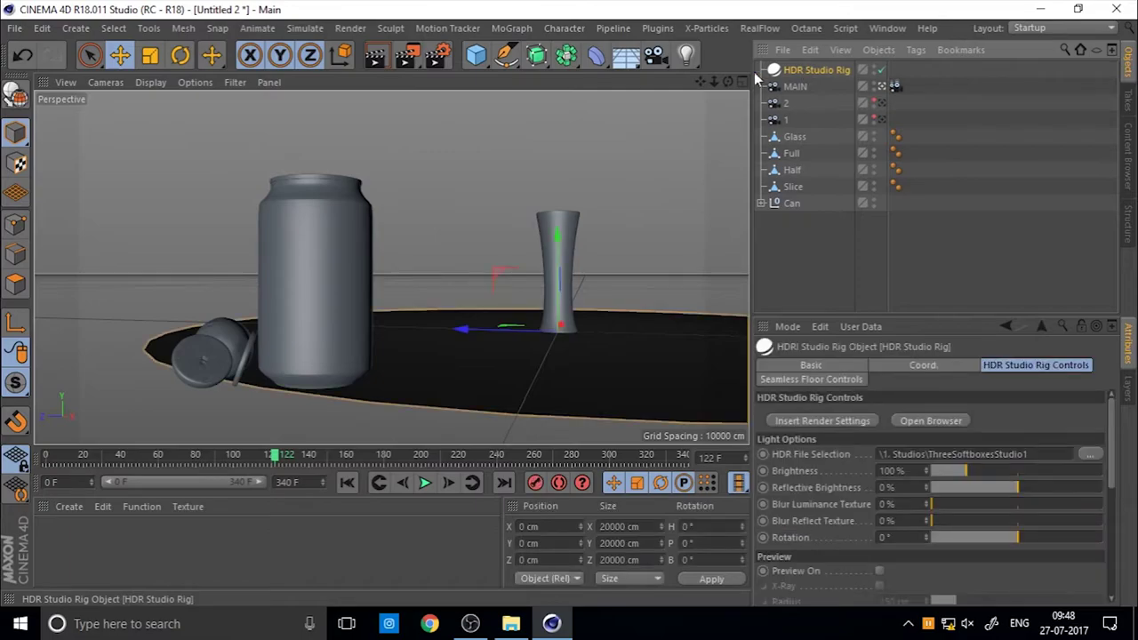
Add Global Illumination to the render settings with the Object Visualization - Preview preset.
click(442, 56)
click(123, 304)
click(162, 278)
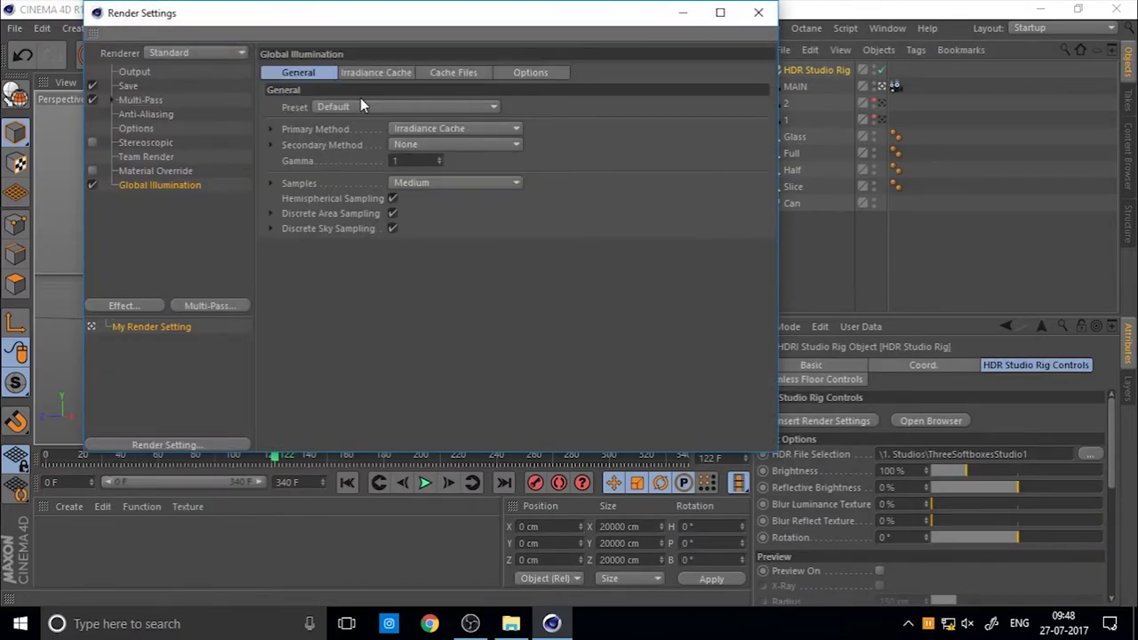
click(359, 104)
click(419, 327)
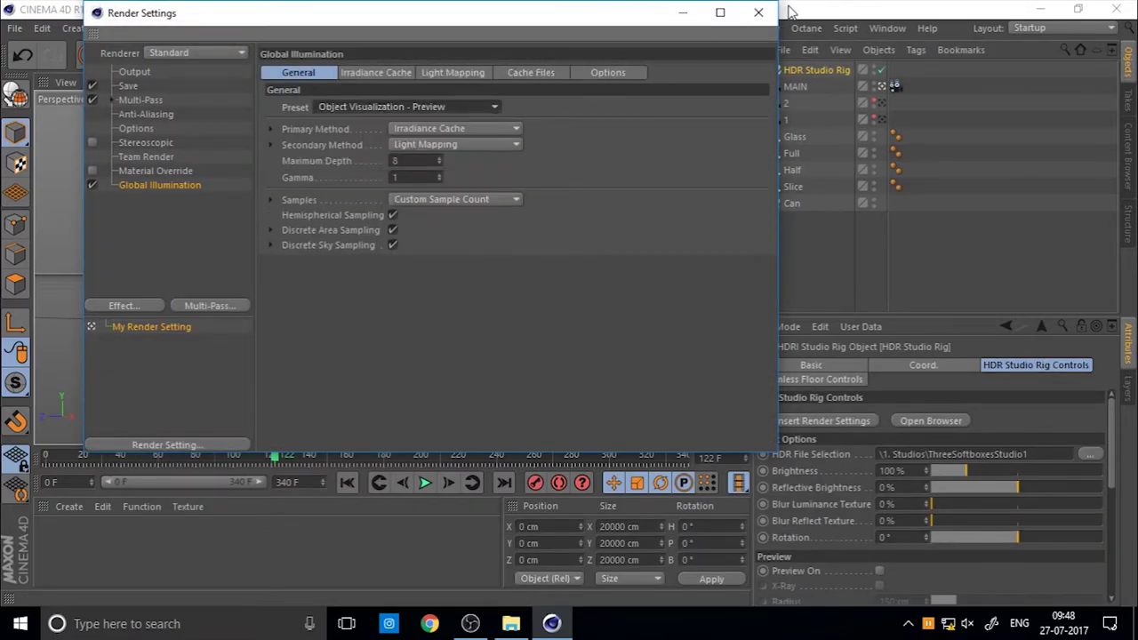
click(758, 13)
click(828, 300)
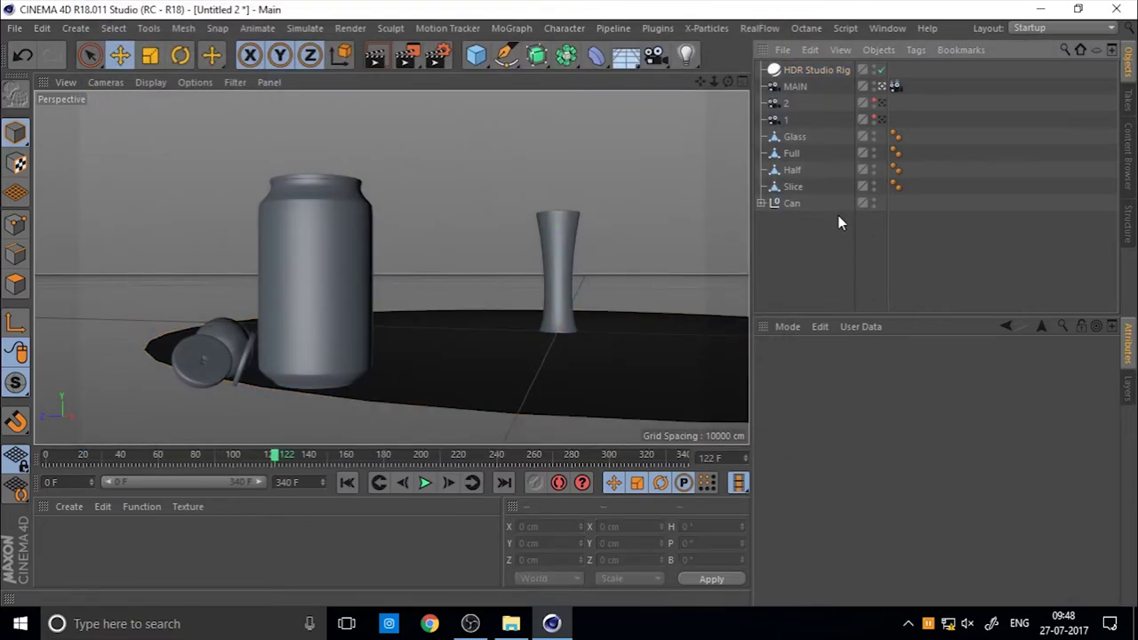
Search the Content Browser for 'car' and drag a matching preset into the scene.
key(shift+F8)
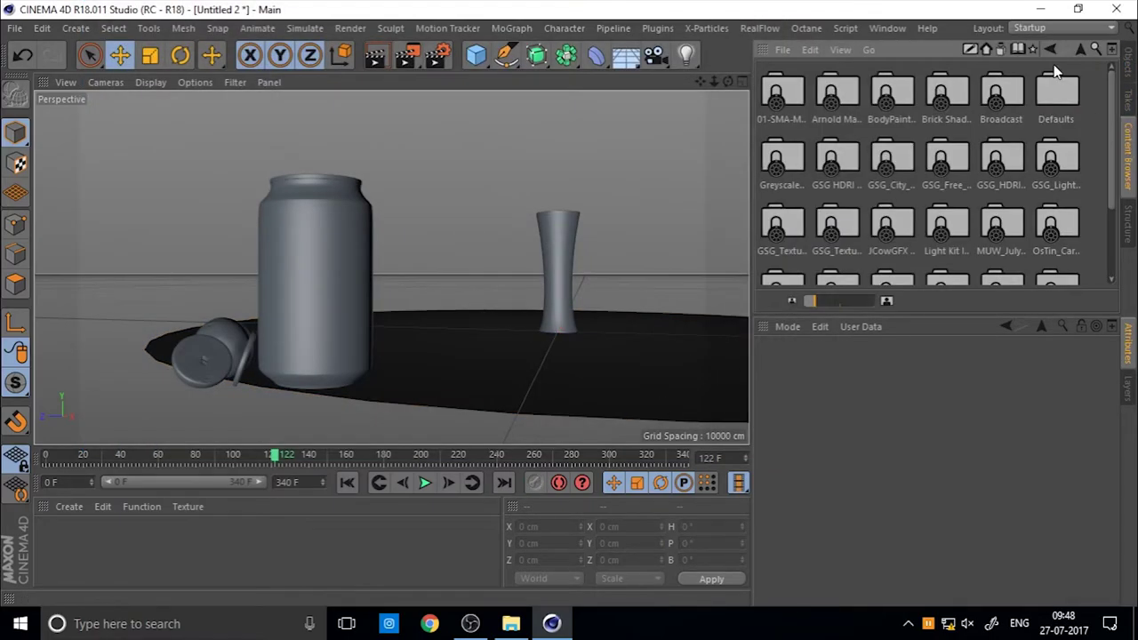
click(1095, 50)
key(Return)
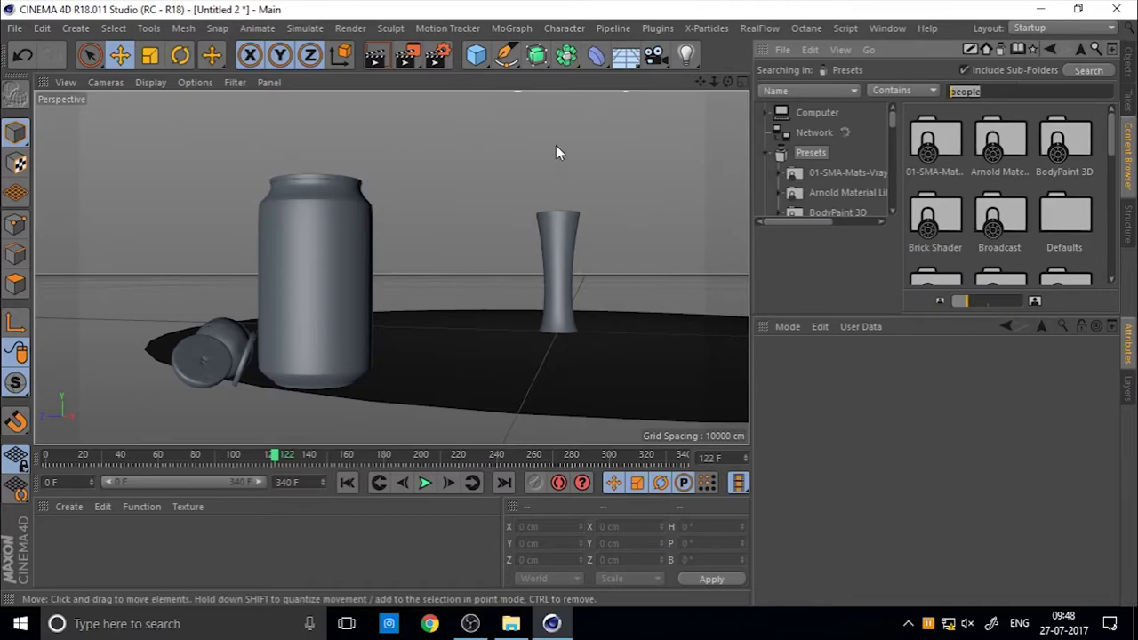
text(car)
key(Return)
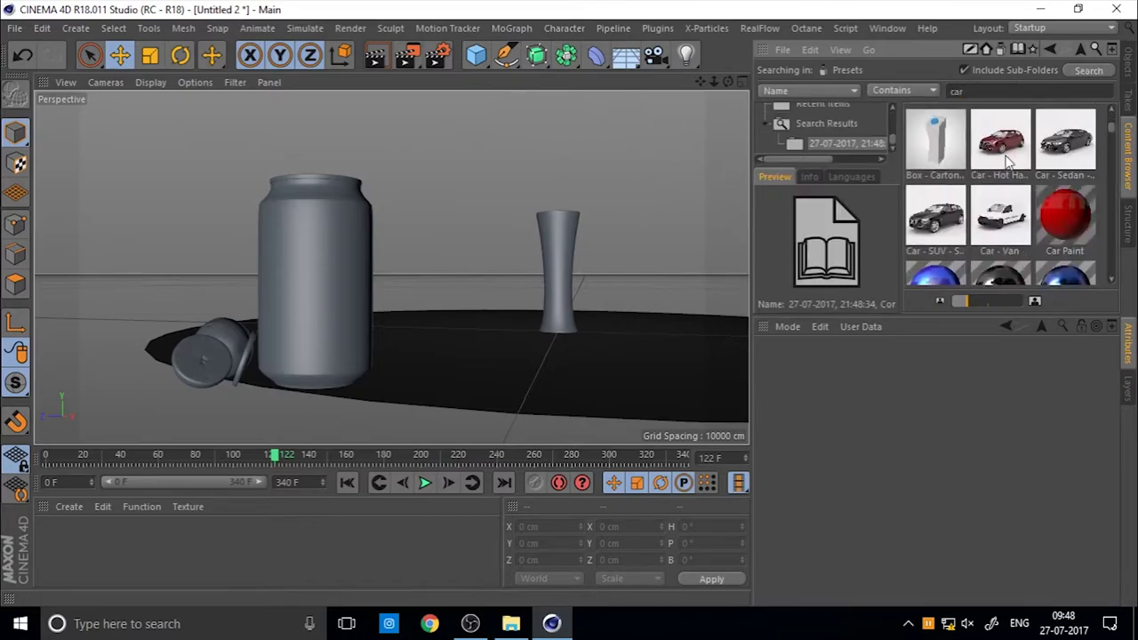
scroll(1075, 196, down, 2)
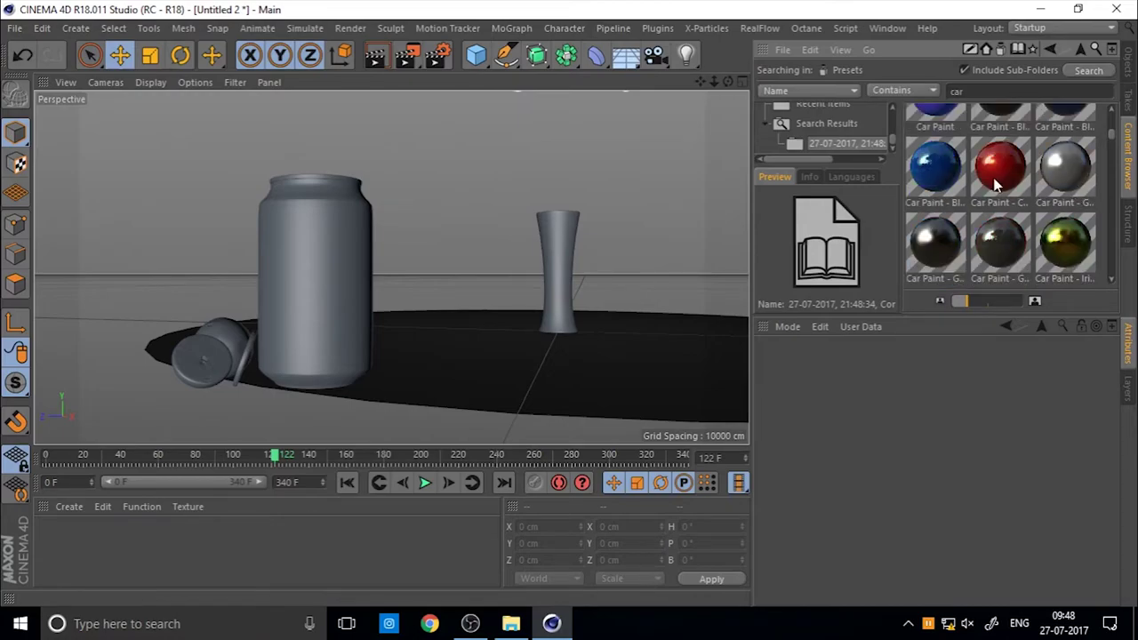
mouse_move(999, 173)
mouse_down()
mouse_move(480, 342)
mouse_move(316, 290)
mouse_up()
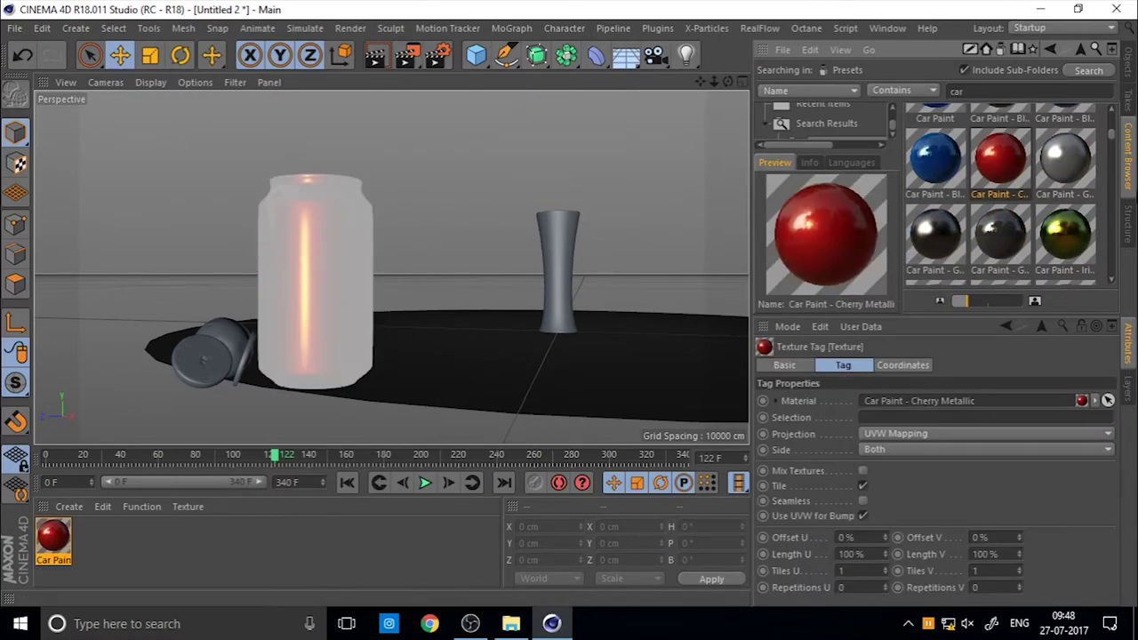
Apply the Banji Glass material to the glass.
scroll(1033, 182, down, 2)
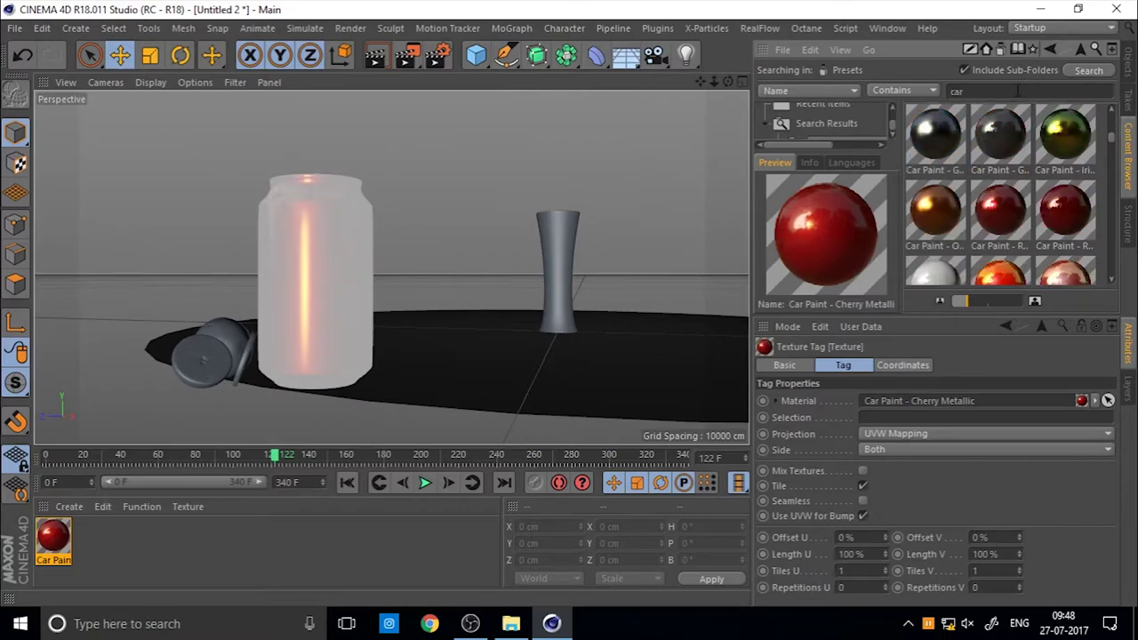
text(ss)
key(Return)
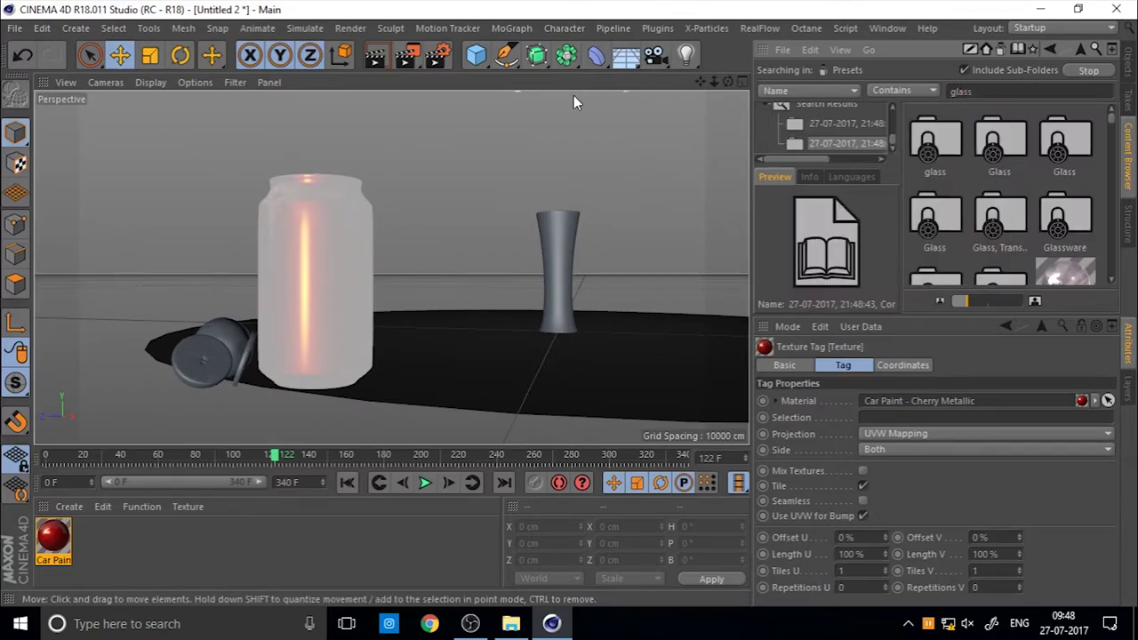
scroll(1019, 170, down, 1)
drag(1000, 169, 551, 254)
Apply the Car Paint 2 preset to the fruit pieces, including Full, and preview-render the scene.
scroll(968, 206, up, 2)
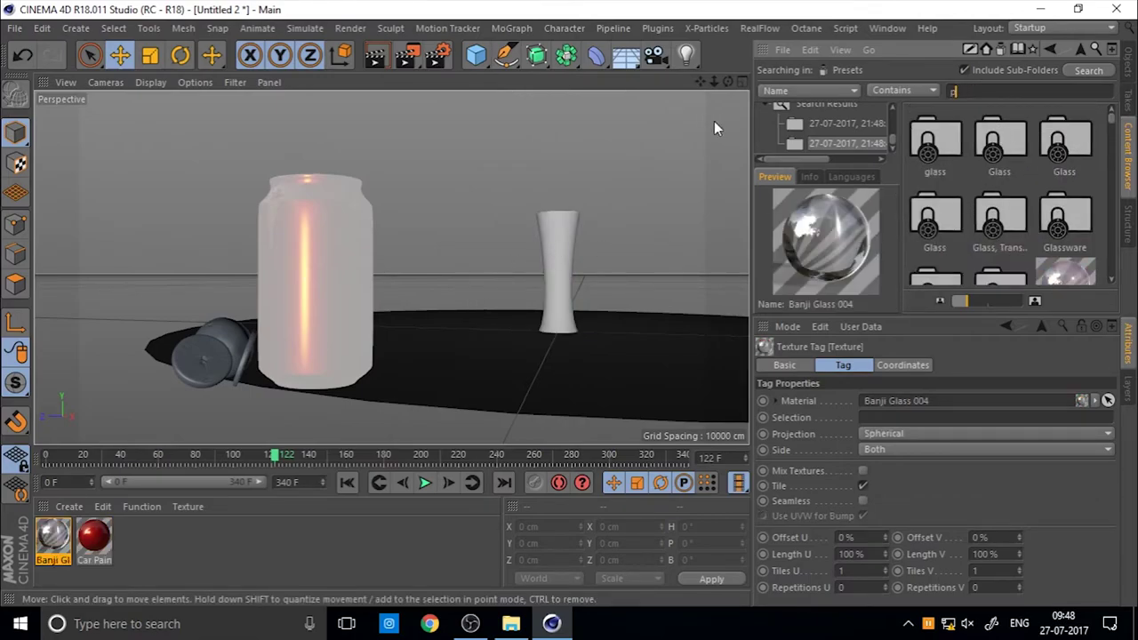
key(Return)
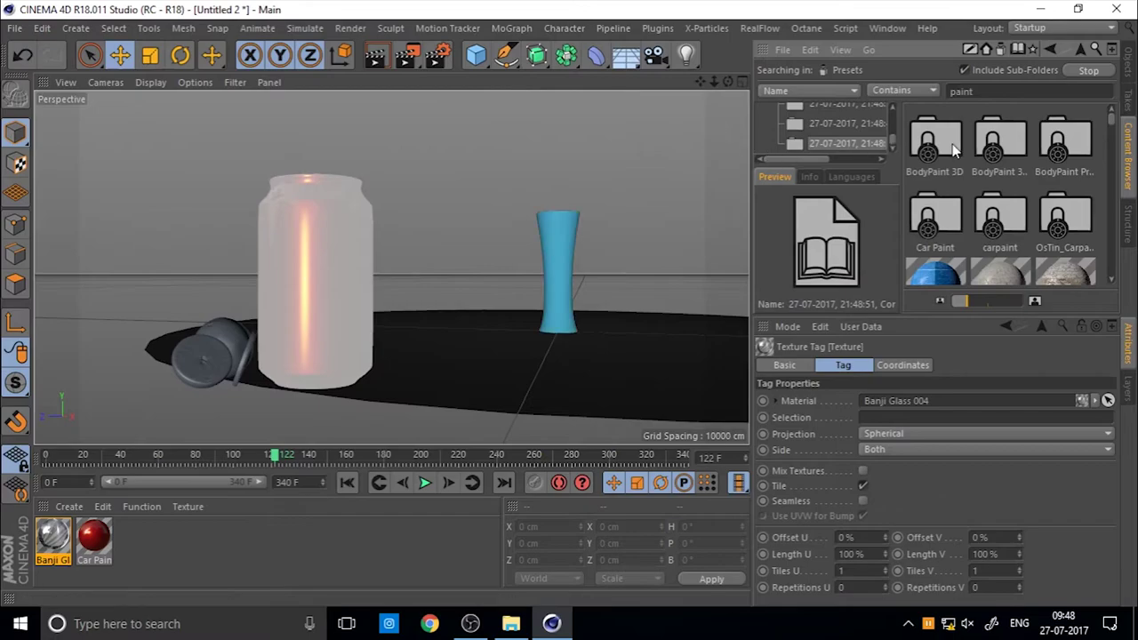
scroll(1049, 189, down, 3)
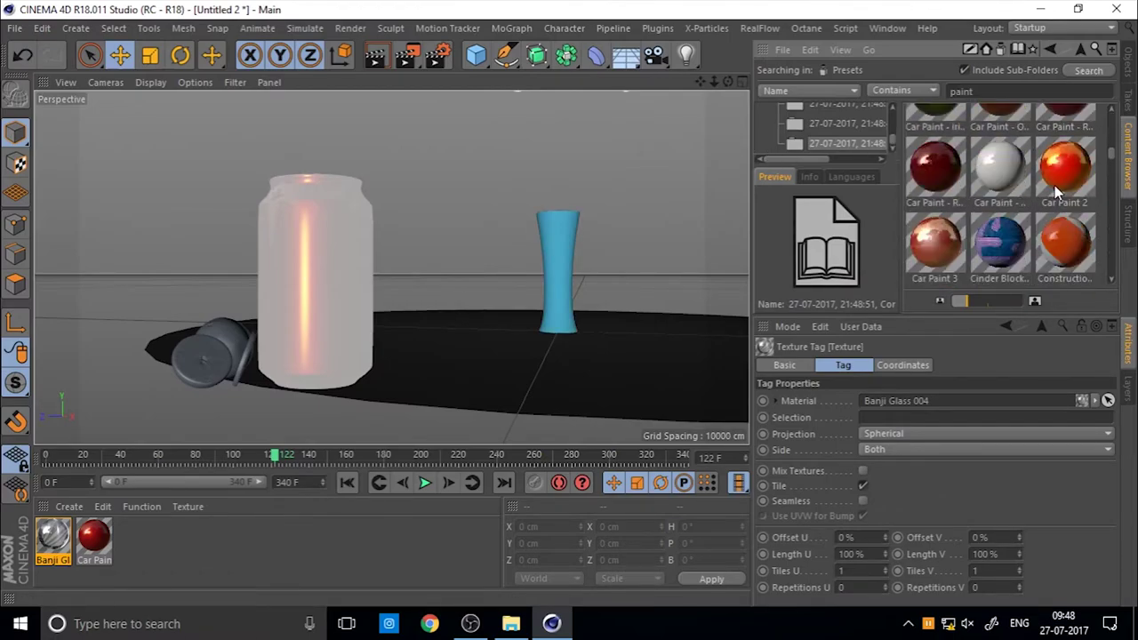
mouse_move(1078, 155)
mouse_down()
mouse_move(1057, 175)
mouse_move(162, 369)
mouse_move(199, 361)
mouse_up()
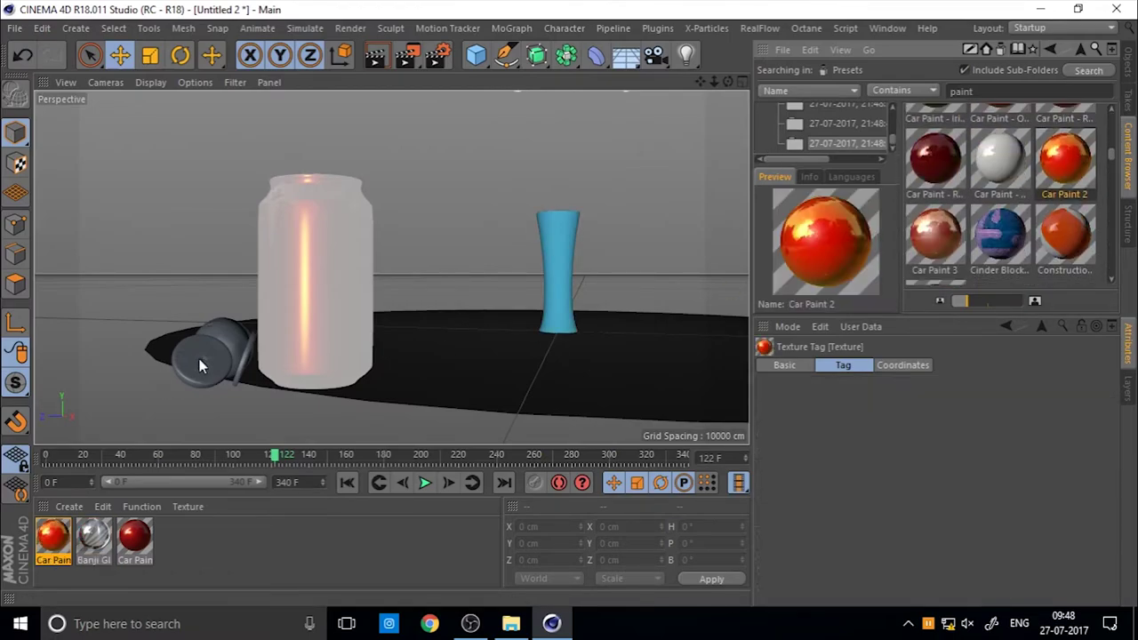
key(shift+F1)
mouse_move(59, 549)
mouse_down()
mouse_move(225, 332)
mouse_move(214, 394)
mouse_move(249, 372)
mouse_move(239, 372)
mouse_up()
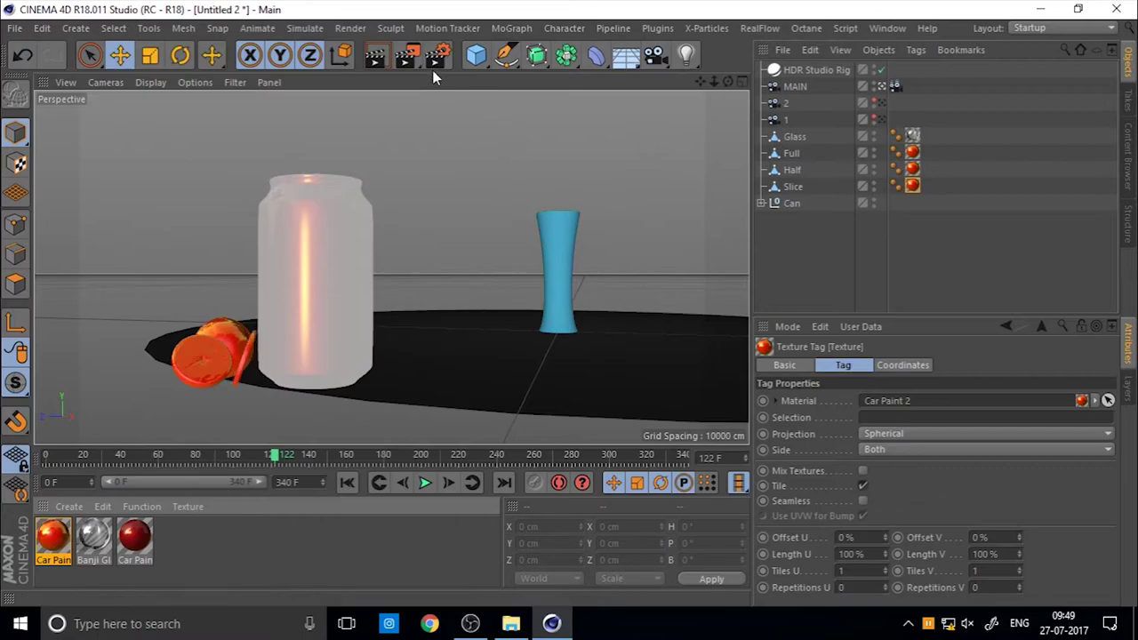
click(375, 56)
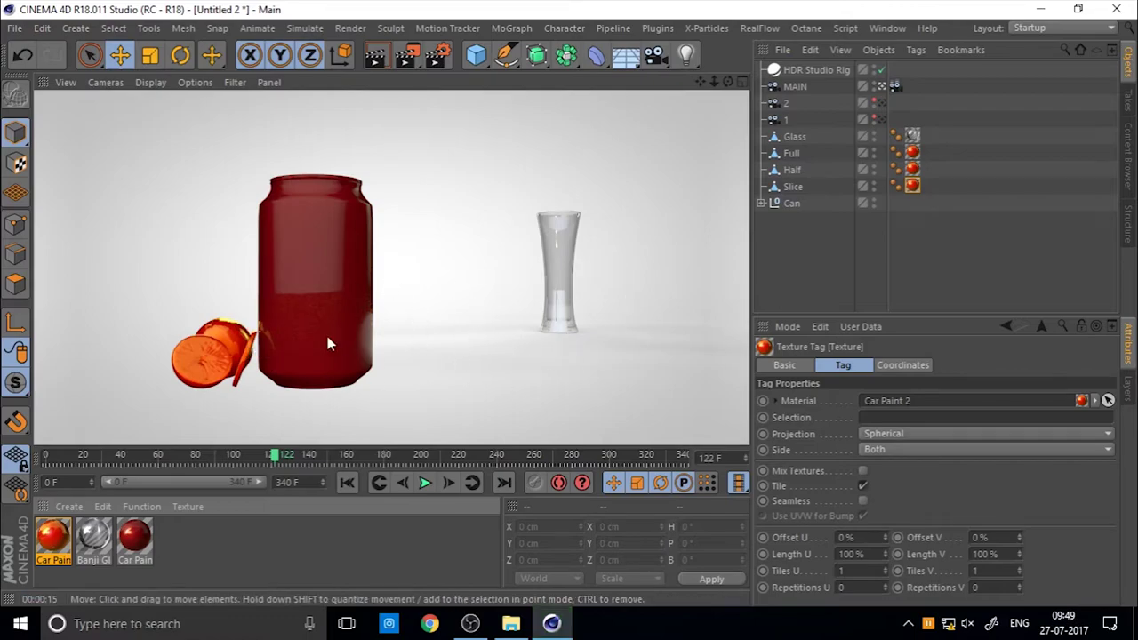
Clear the preview render and delete the orange Car Paint 2 material.
click(841, 241)
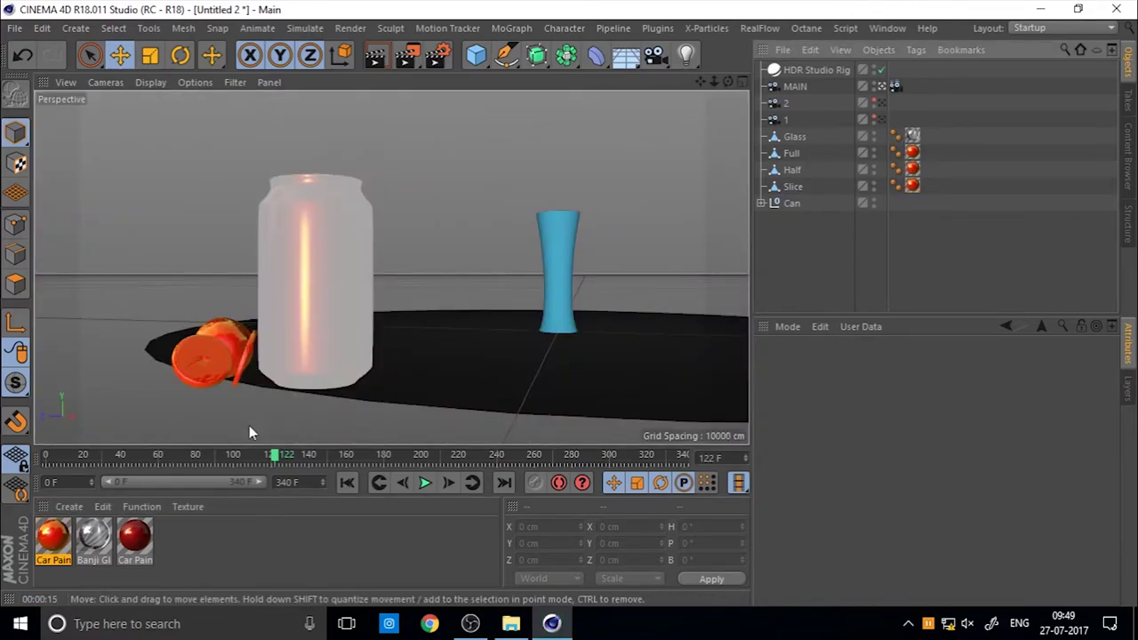
click(53, 536)
key(Delete)
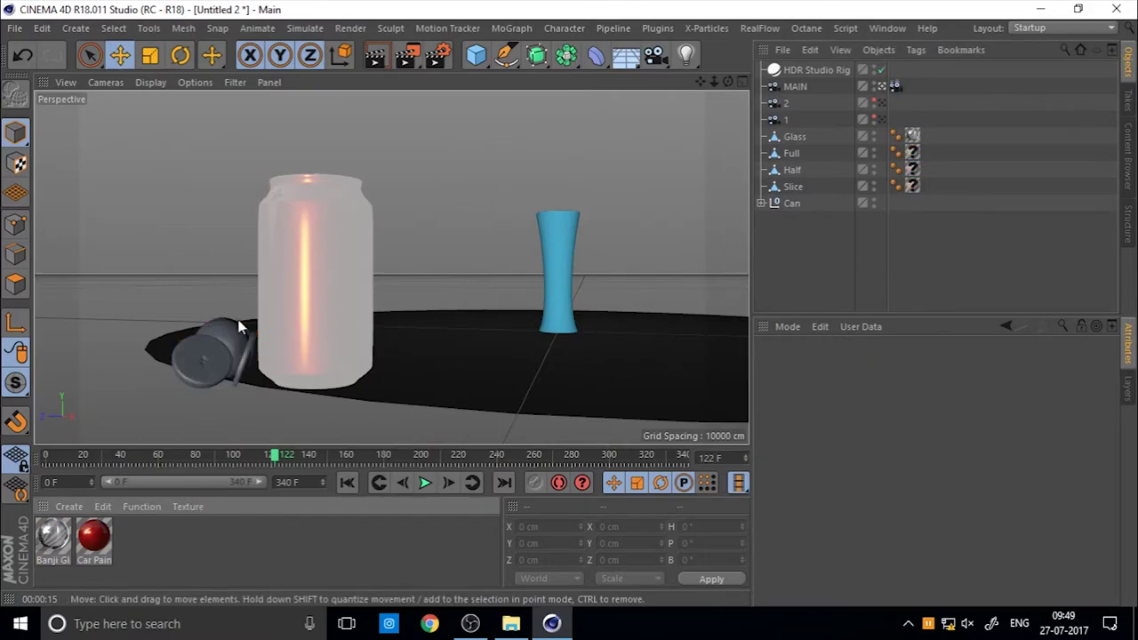
Load another paint preset from the search results into the Material Manager.
click(1127, 151)
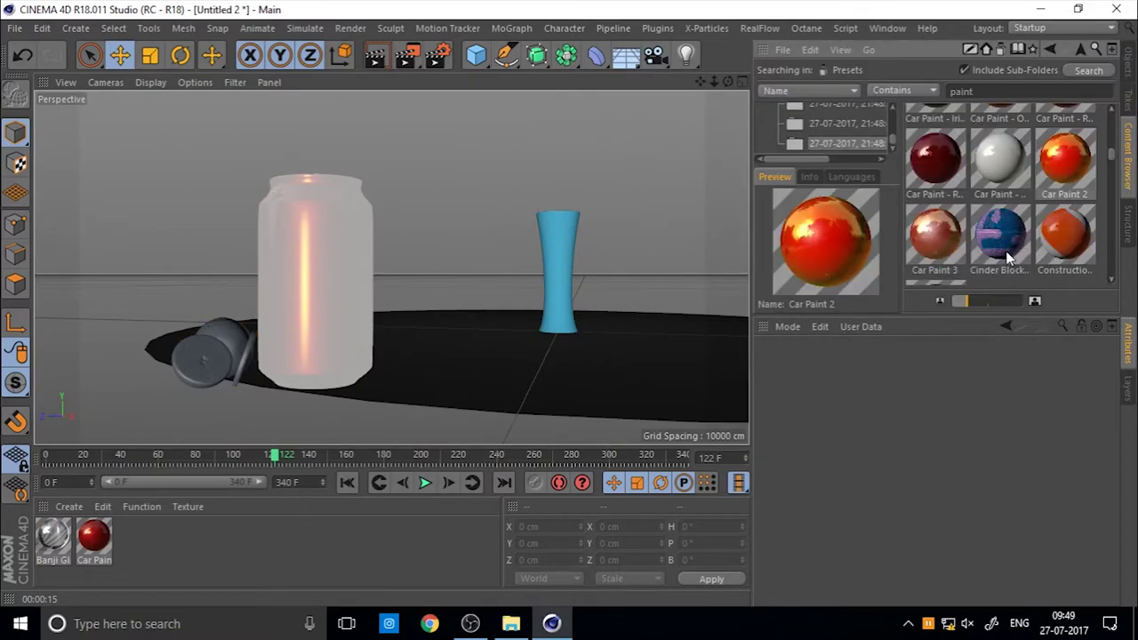
scroll(1008, 258, down, 4)
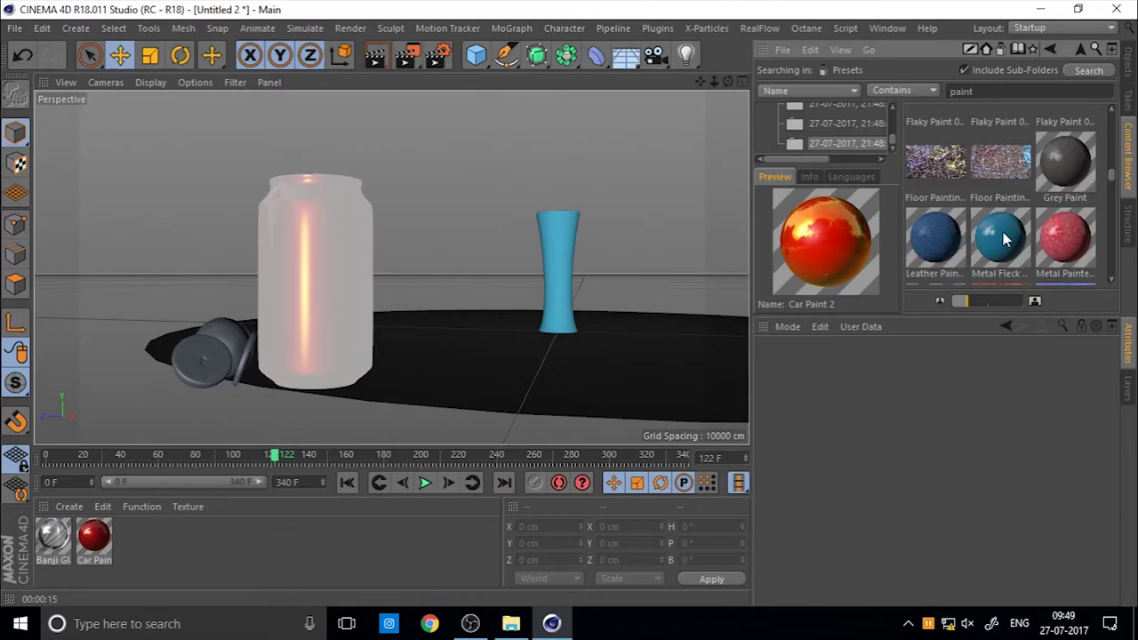
mouse_move(1004, 238)
mouse_down()
mouse_move(425, 313)
mouse_move(98, 549)
mouse_up()
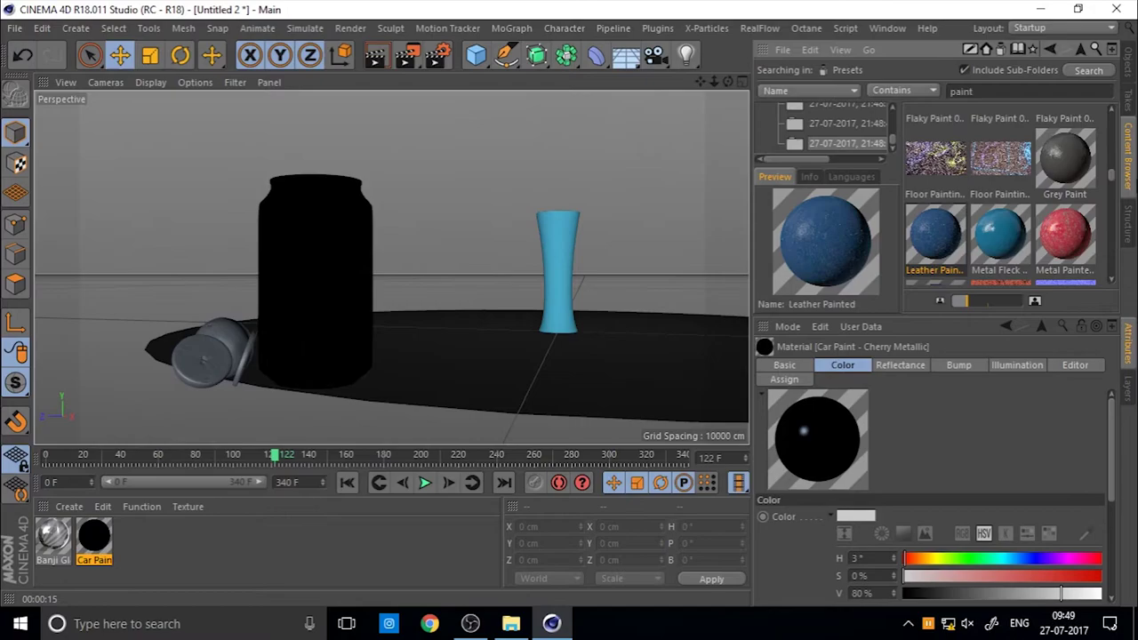
click(1127, 67)
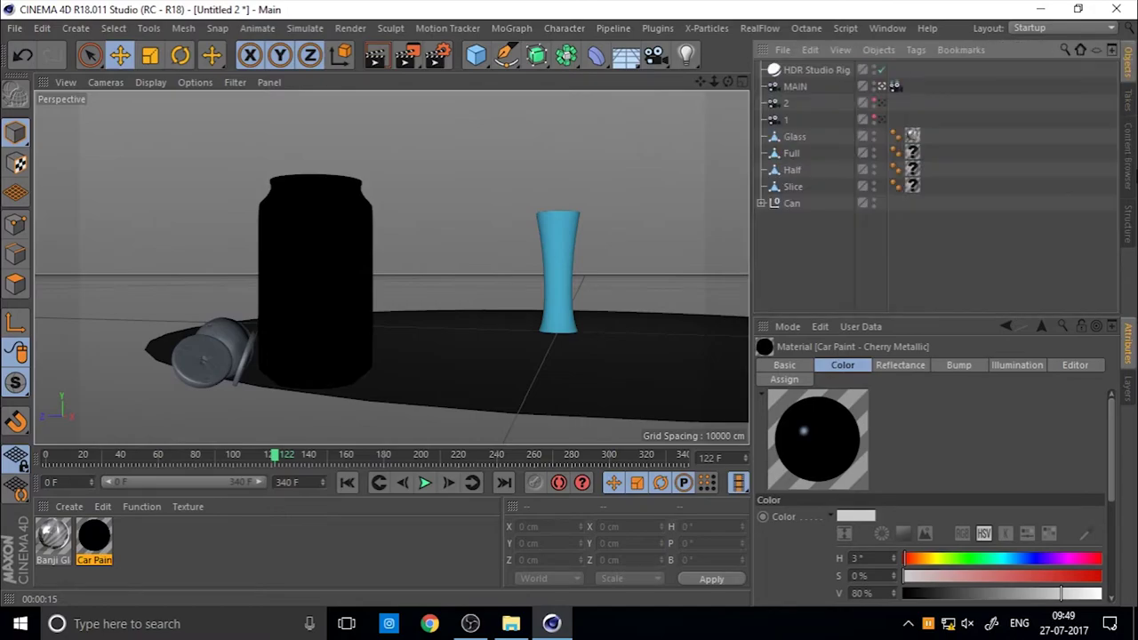
Set the renderer to Physical and enable Depth Of Field in Render Settings.
click(439, 57)
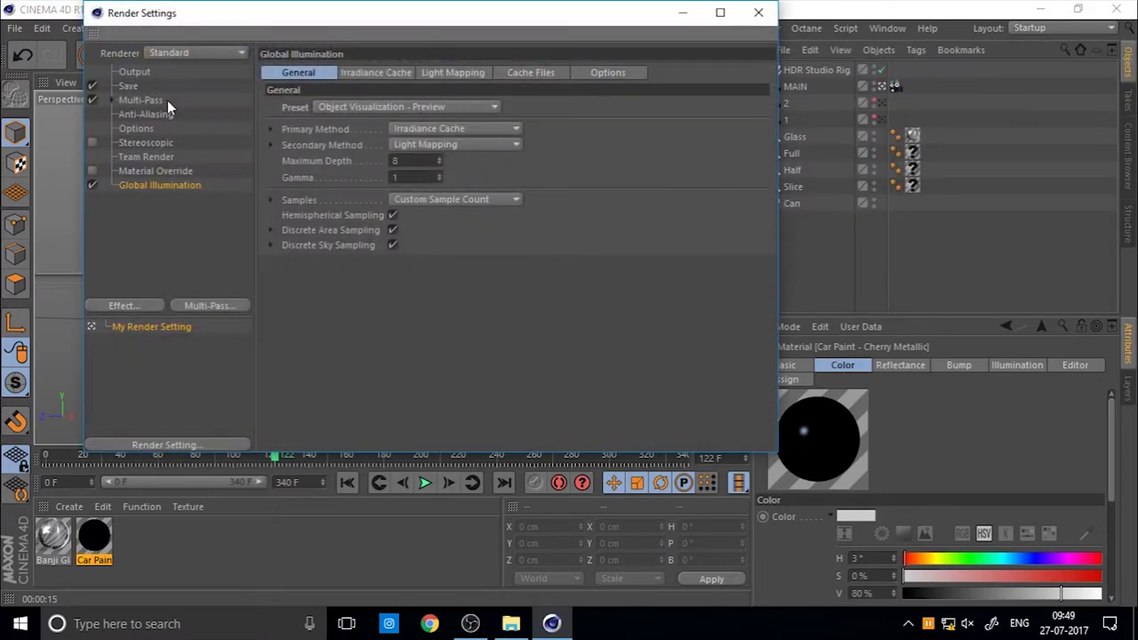
click(164, 54)
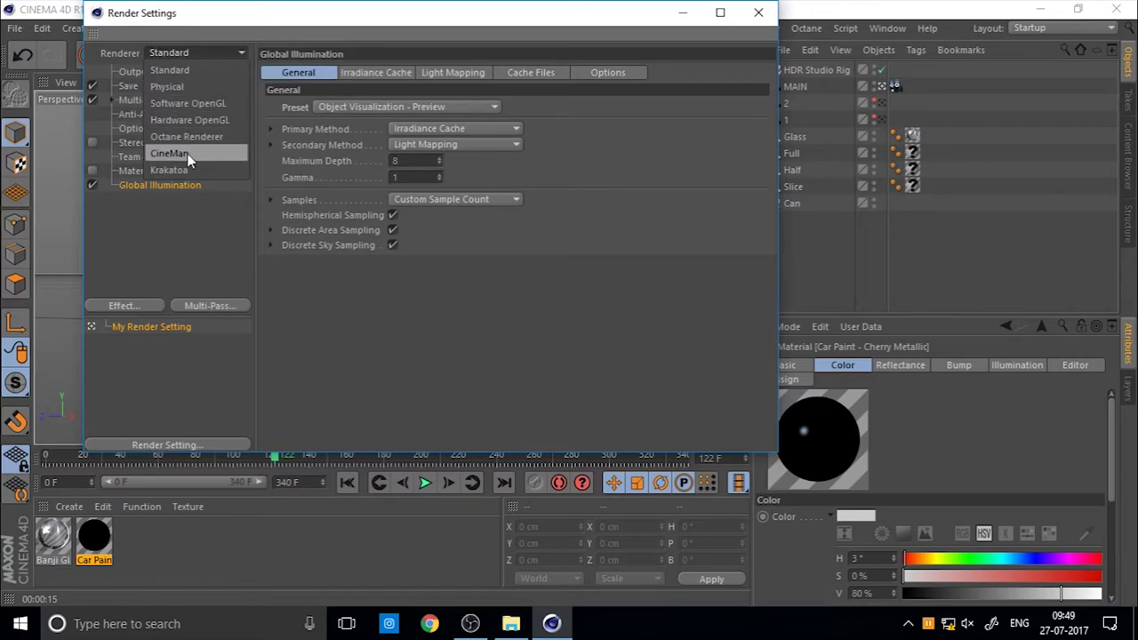
click(186, 87)
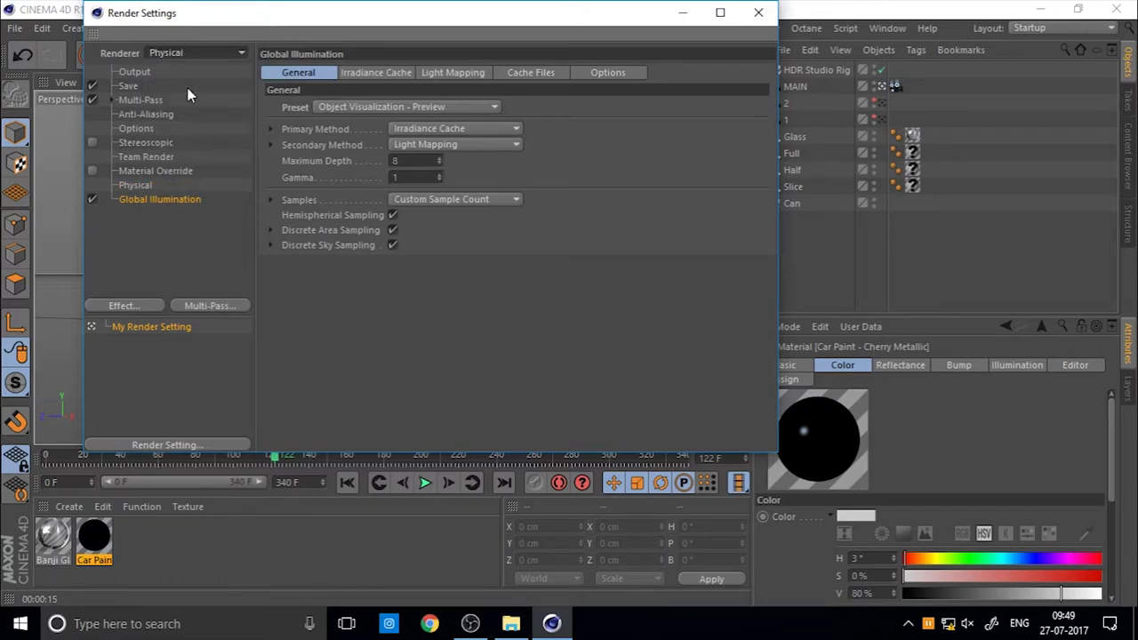
click(140, 185)
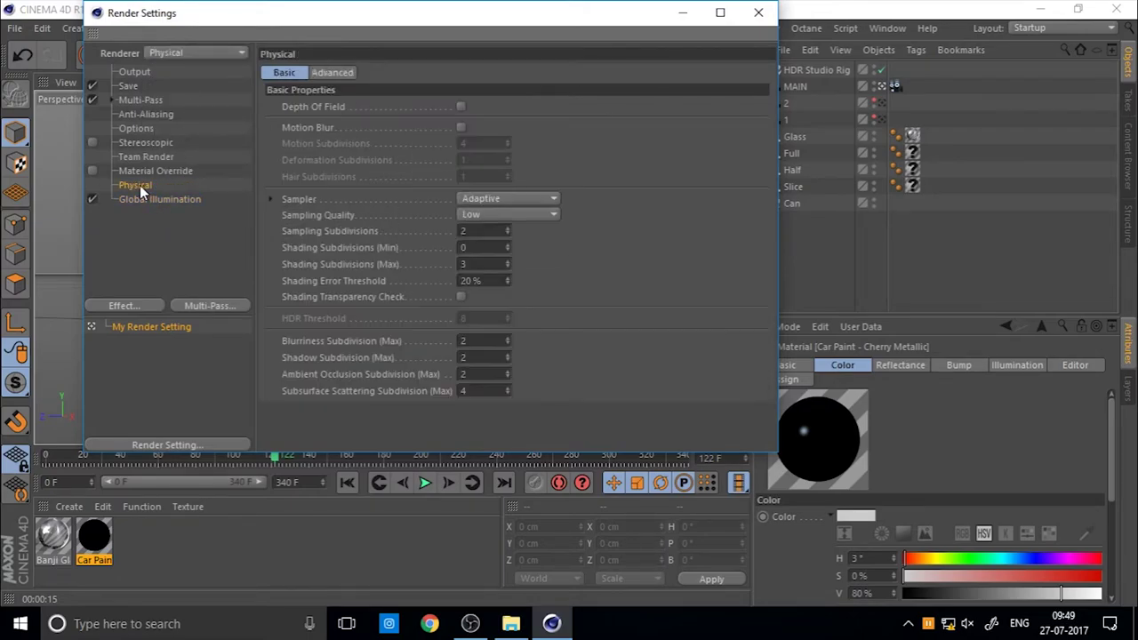
click(460, 107)
click(757, 14)
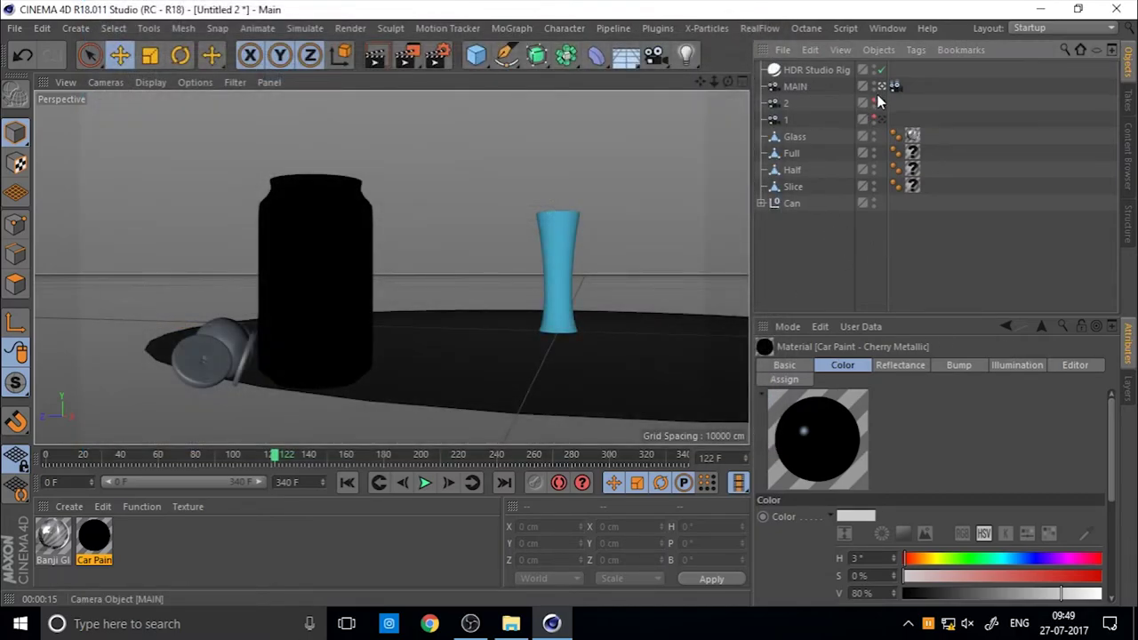
Make camera 2 the active scene camera and select it for editing.
click(783, 120)
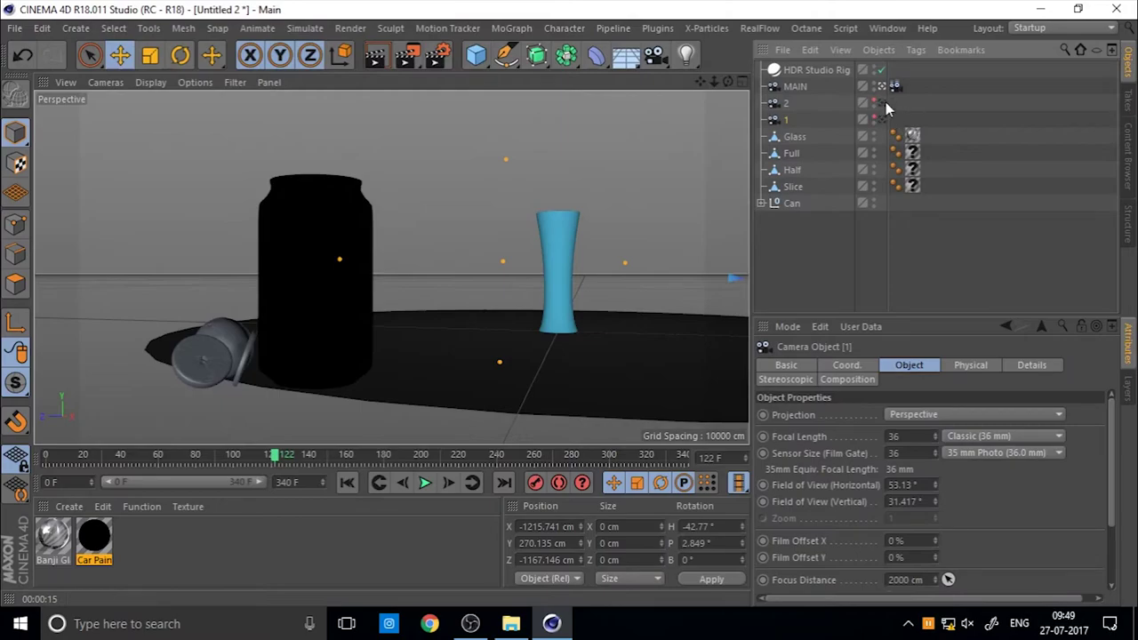
click(880, 103)
click(787, 104)
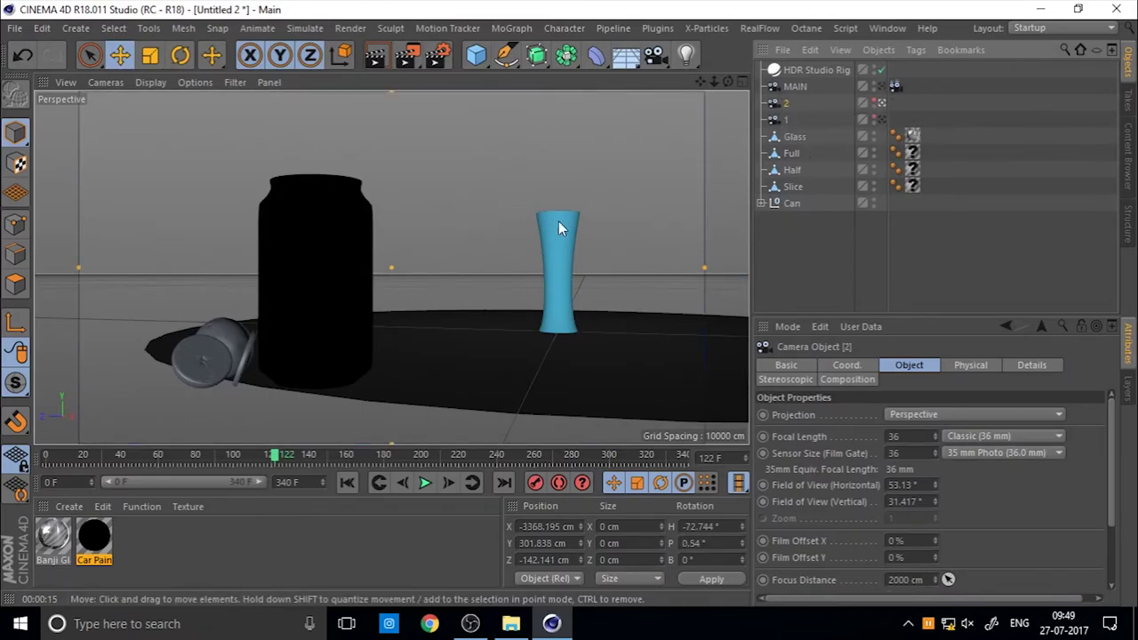
In the maximised Top view, pull camera 2's focus distance closer.
middle_click(509, 295)
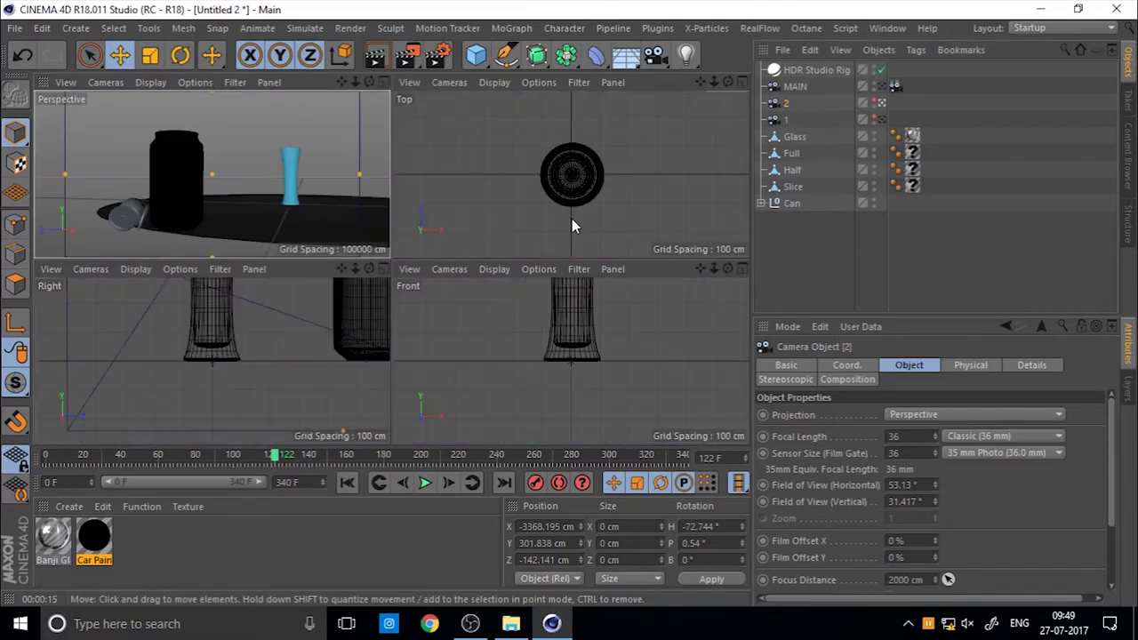
middle_click(571, 225)
scroll(571, 226, down, 5)
scroll(314, 245, down, 2)
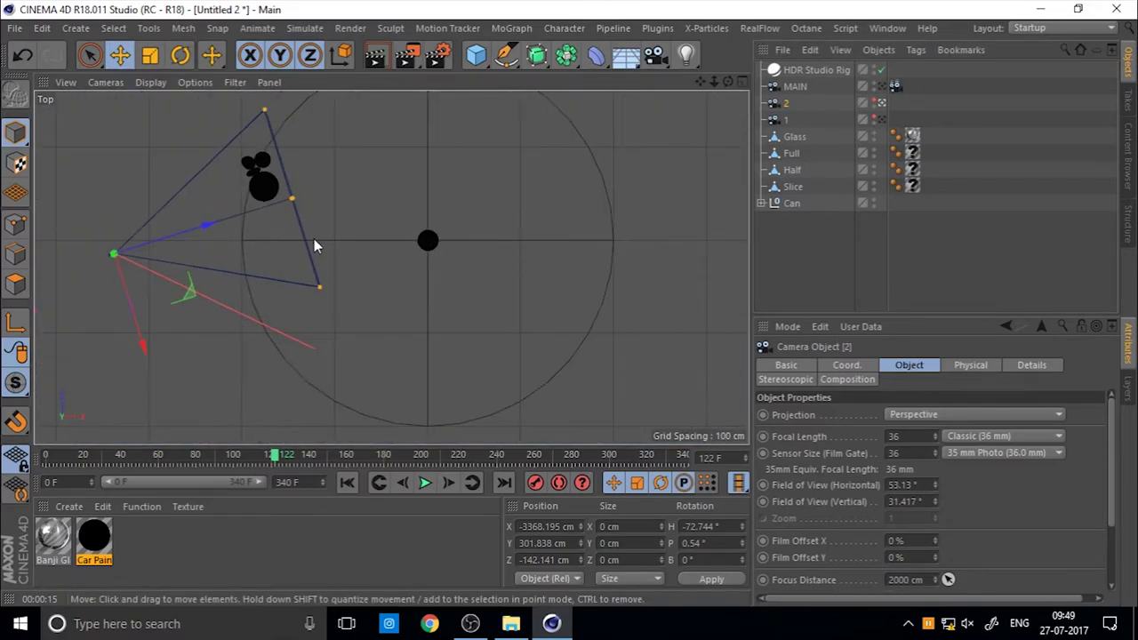
alt+middle_drag(314, 246, 407, 260)
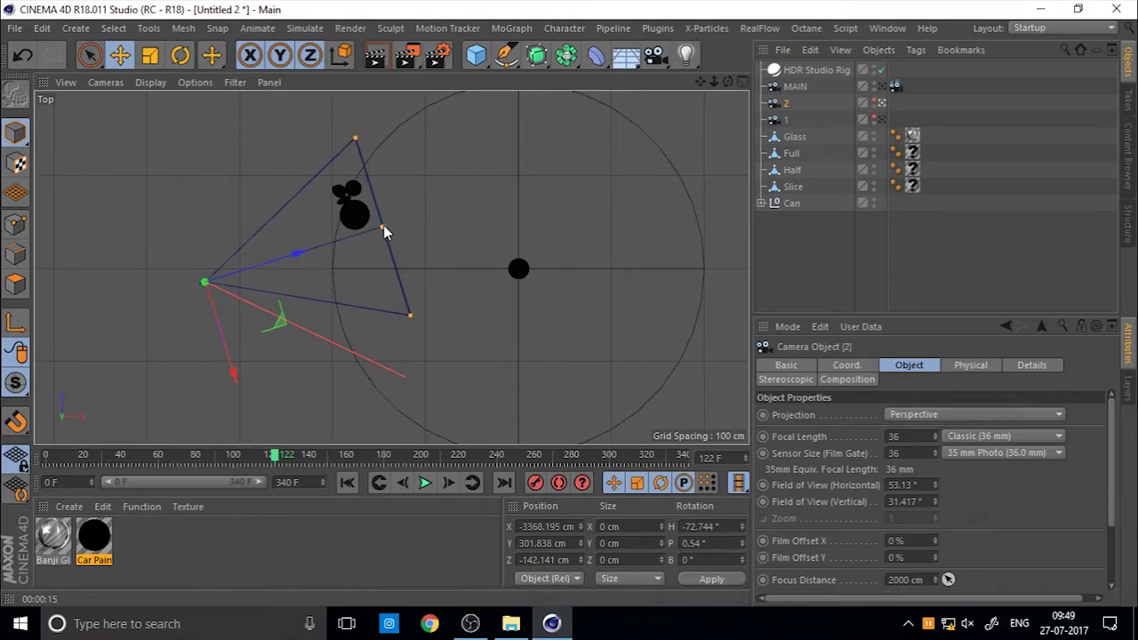
drag(383, 226, 360, 236)
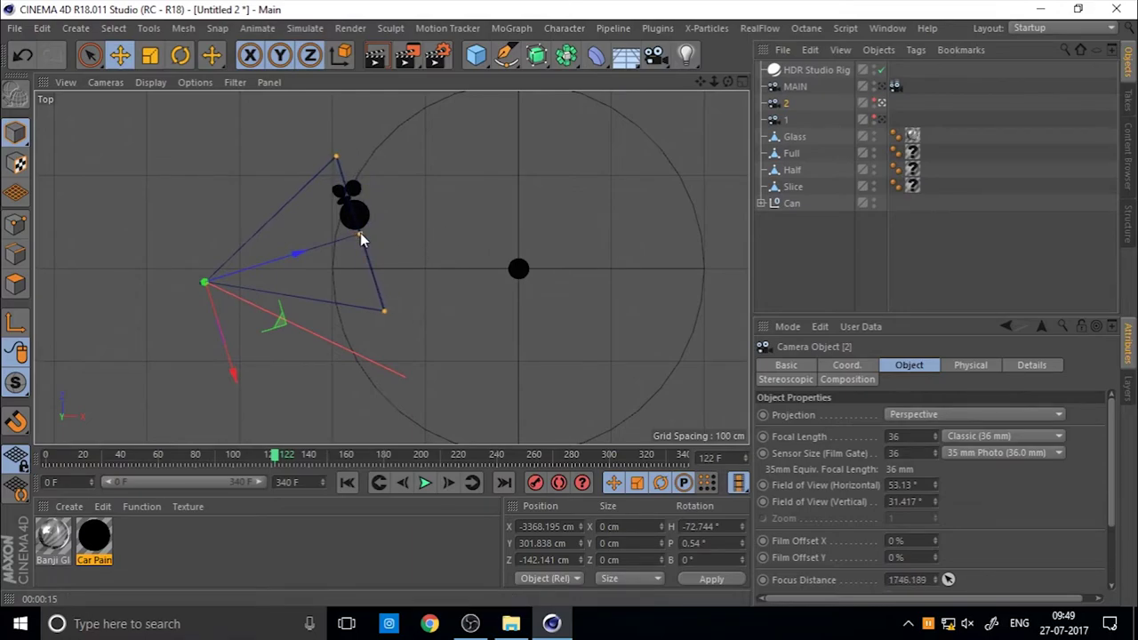
middle_click(578, 256)
middle_click(314, 238)
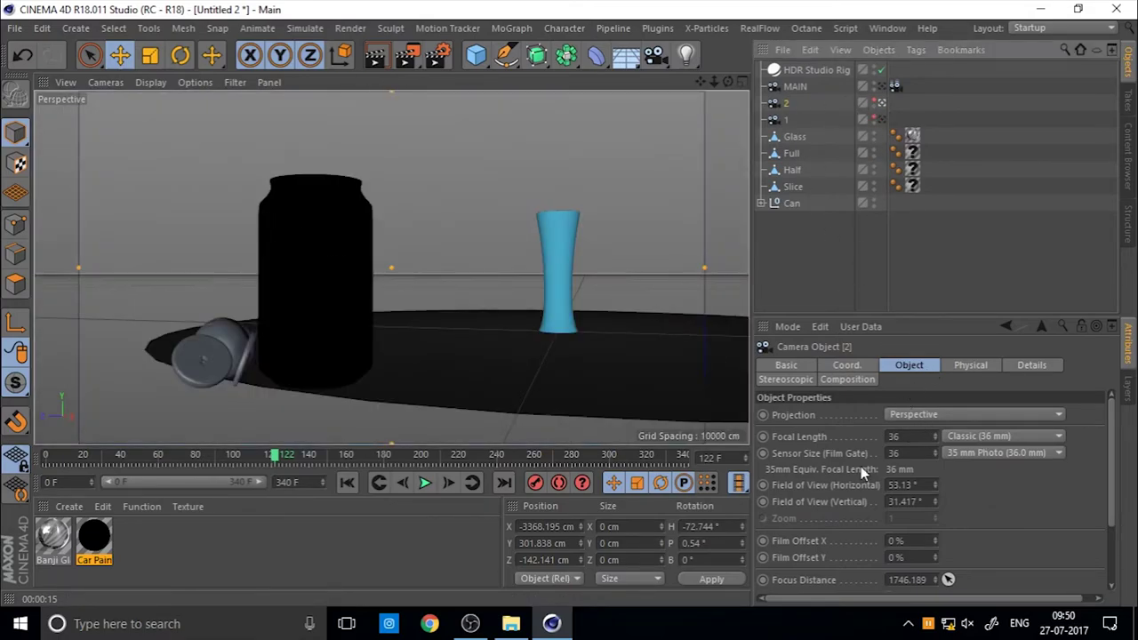
scroll(867, 541, down, 3)
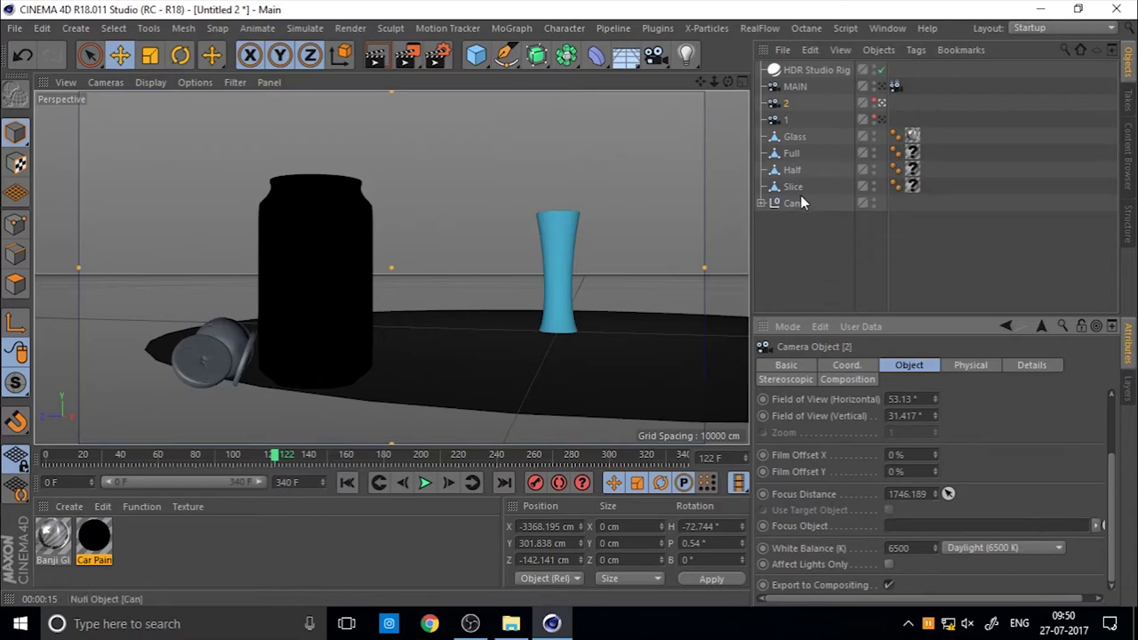
Try the Can and then the Glass as camera 2's focus object.
drag(798, 201, 892, 533)
middle_click(409, 281)
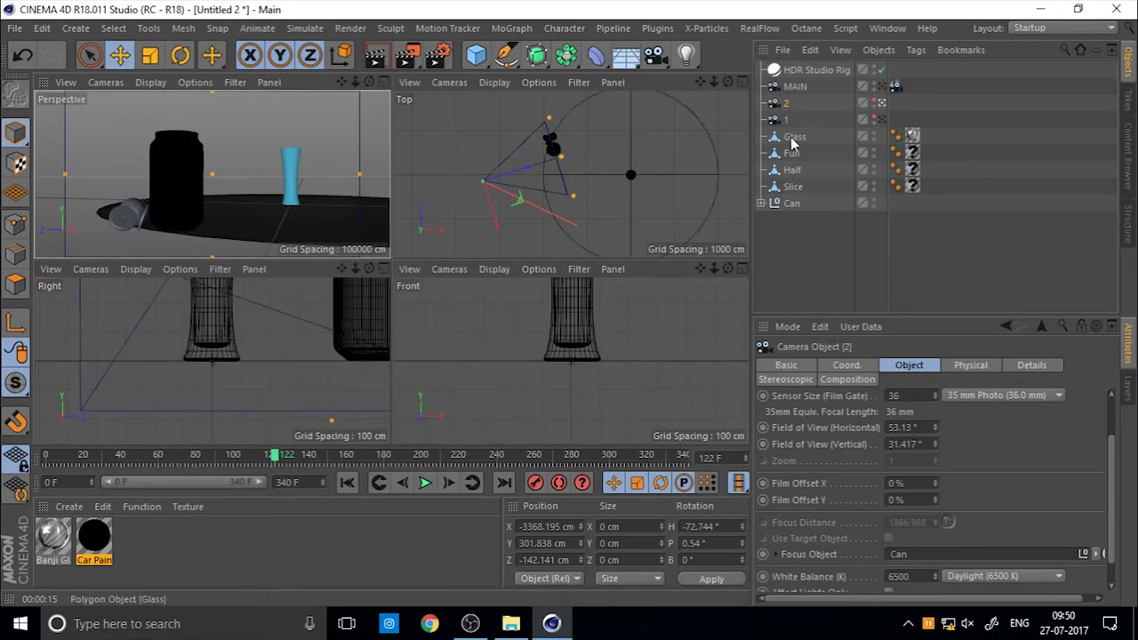
drag(797, 145, 907, 554)
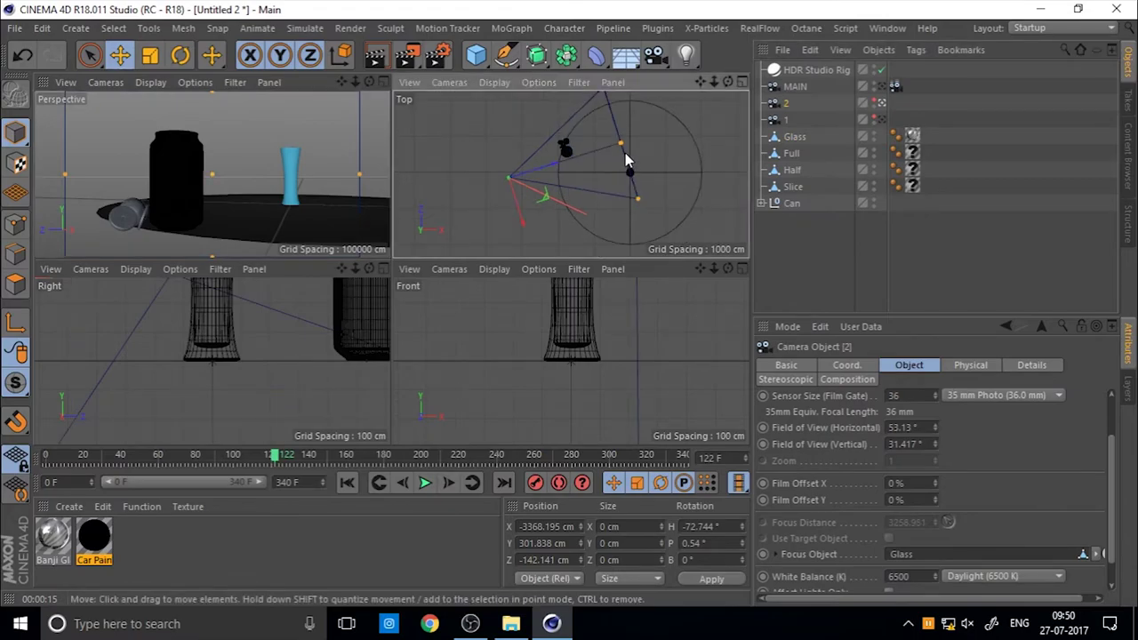
Set the Can as camera 2's focus object again and return to the full Perspective view.
middle_click(625, 153)
middle_click(595, 225)
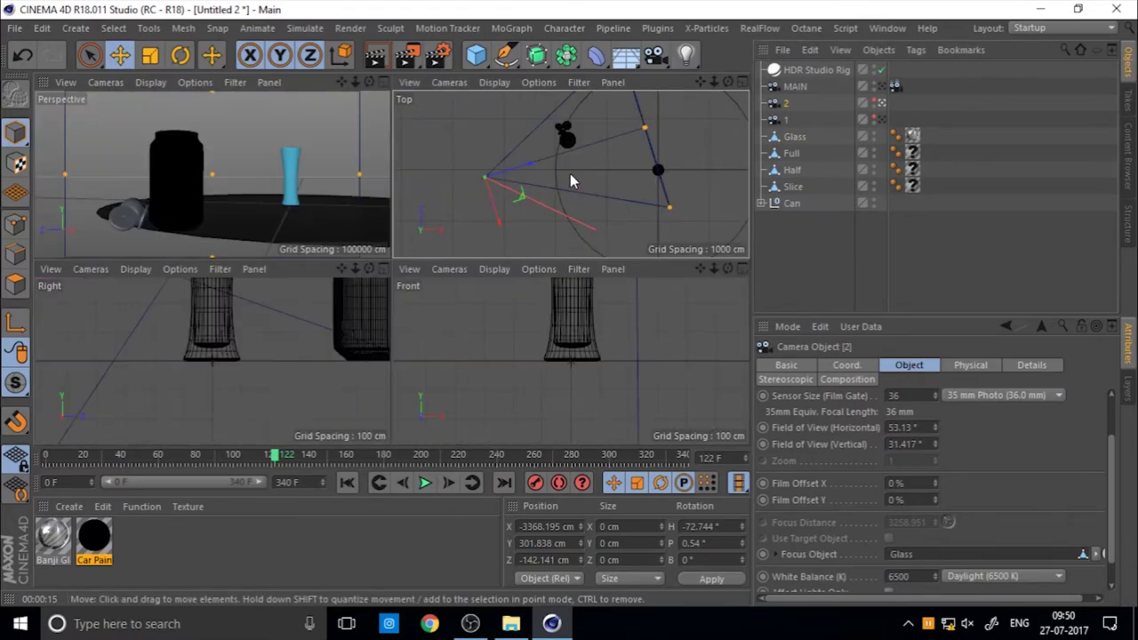
middle_click(569, 173)
middle_click(508, 265)
middle_click(527, 219)
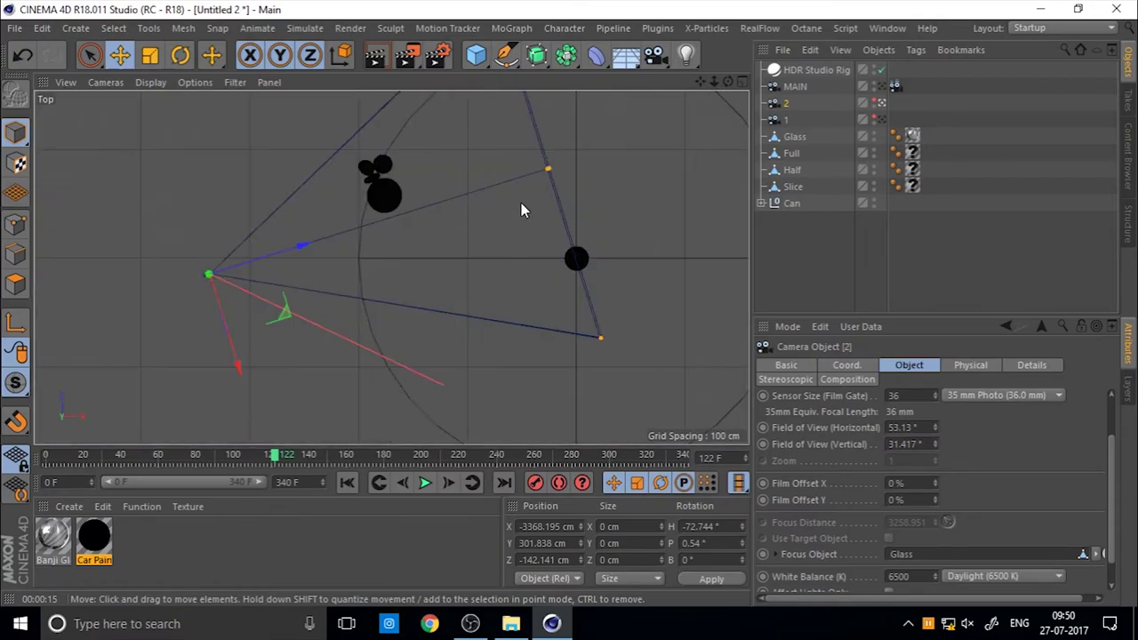
alt+middle_drag(524, 208, 393, 266)
drag(793, 203, 915, 554)
alt+middle_drag(389, 306, 419, 299)
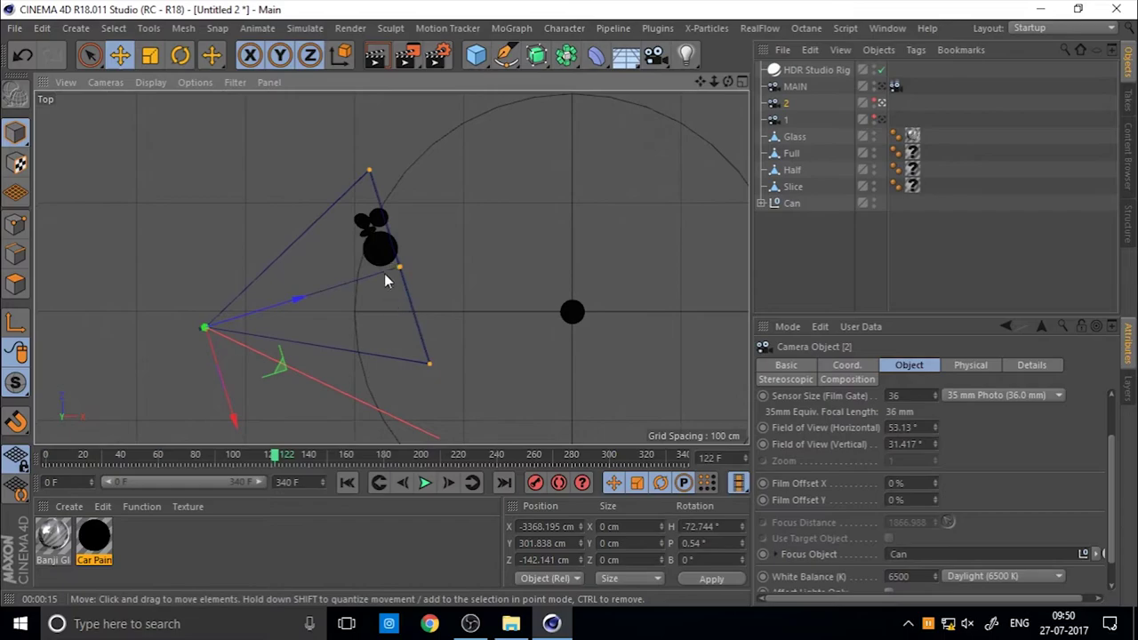
middle_click(498, 292)
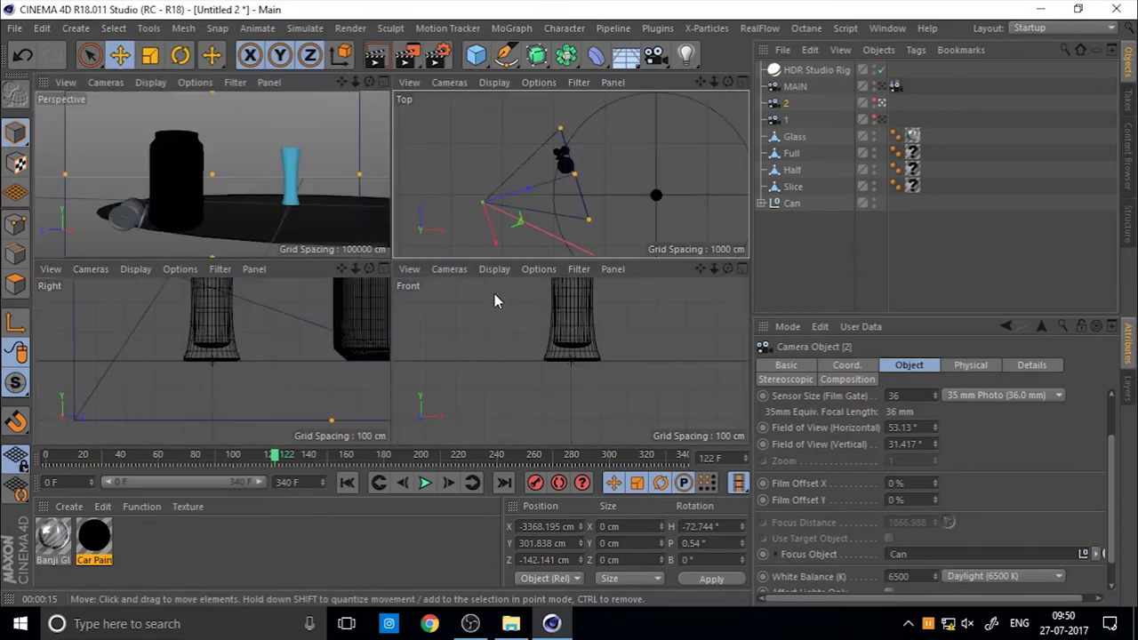
middle_click(202, 216)
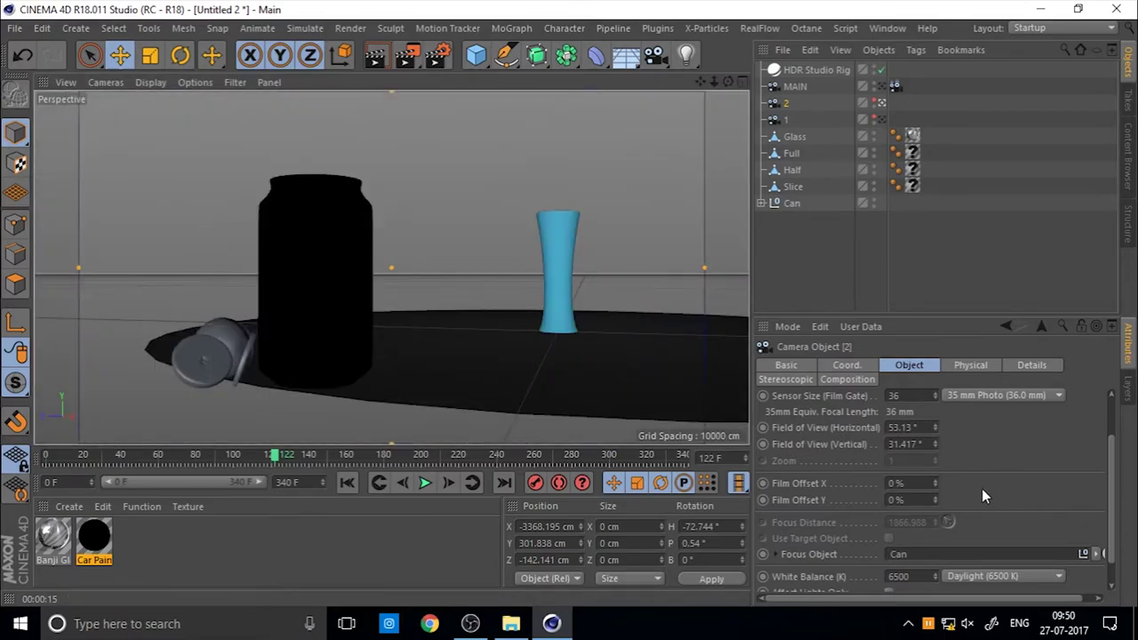
Clear camera 2's Focus Object, then assign the Can object again.
click(1100, 554)
click(1063, 504)
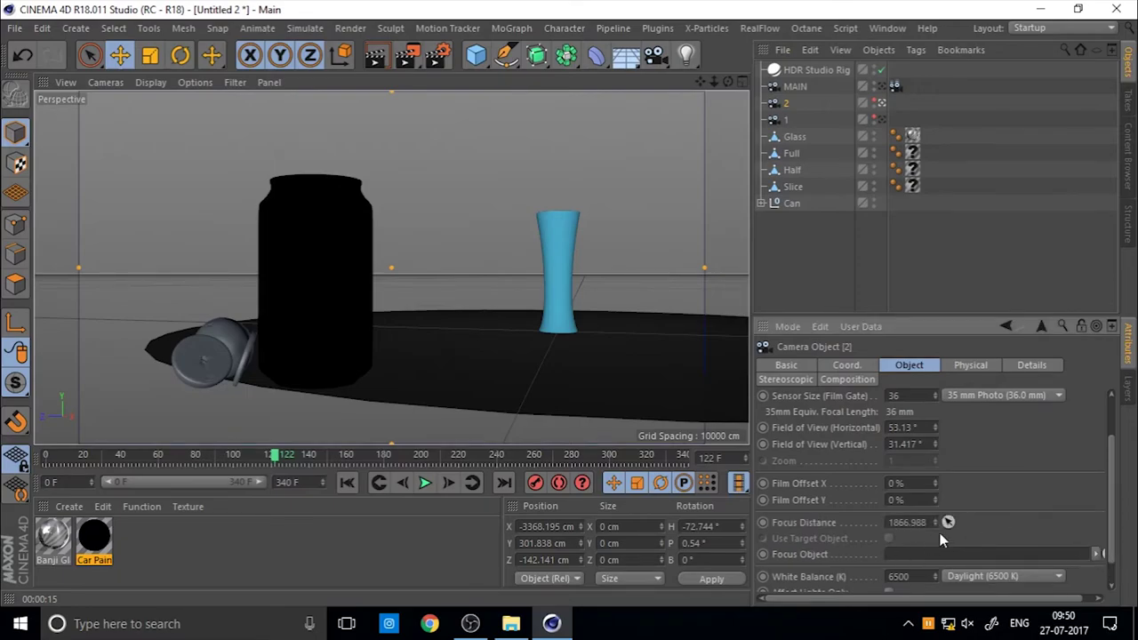
drag(948, 522, 318, 286)
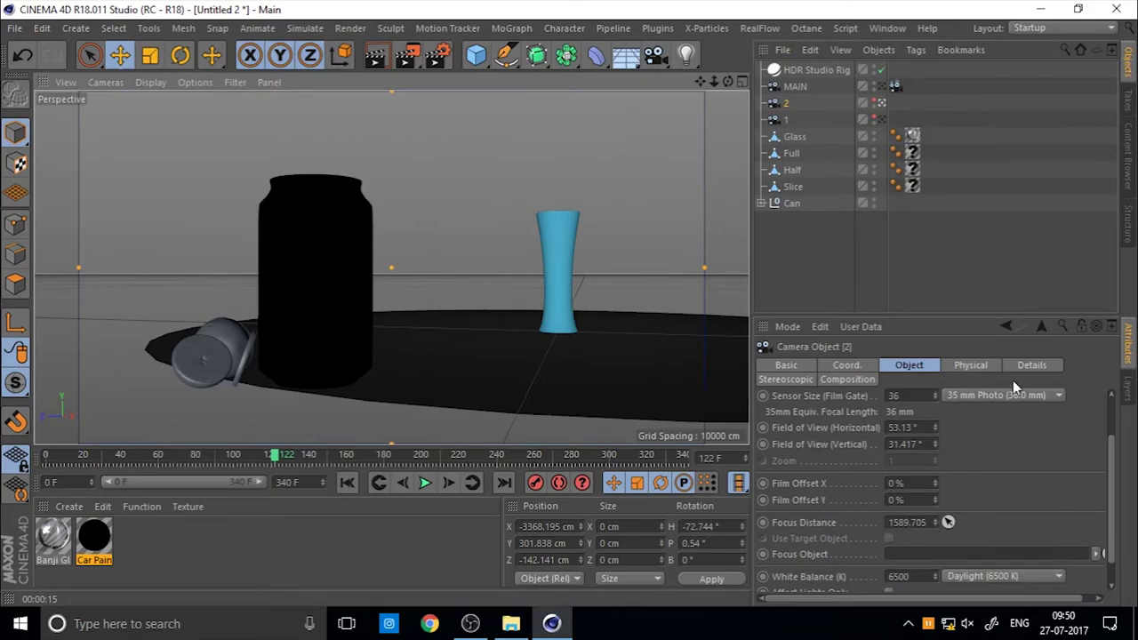
drag(791, 203, 953, 558)
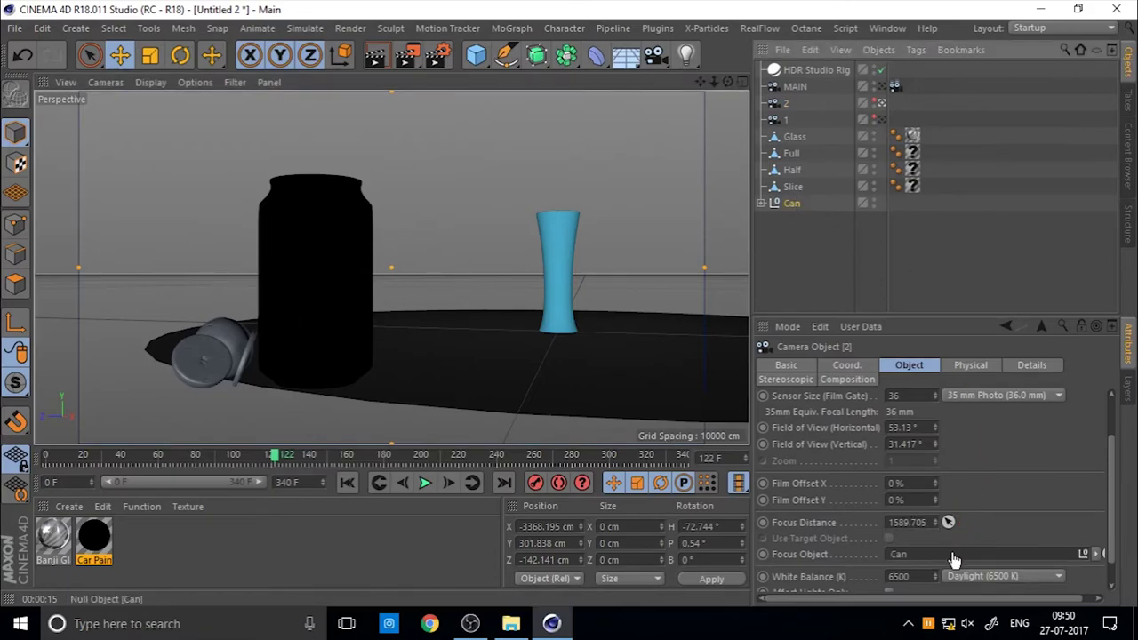
Move the Can null deeper into the scene in the maximised Top view.
middle_click(281, 277)
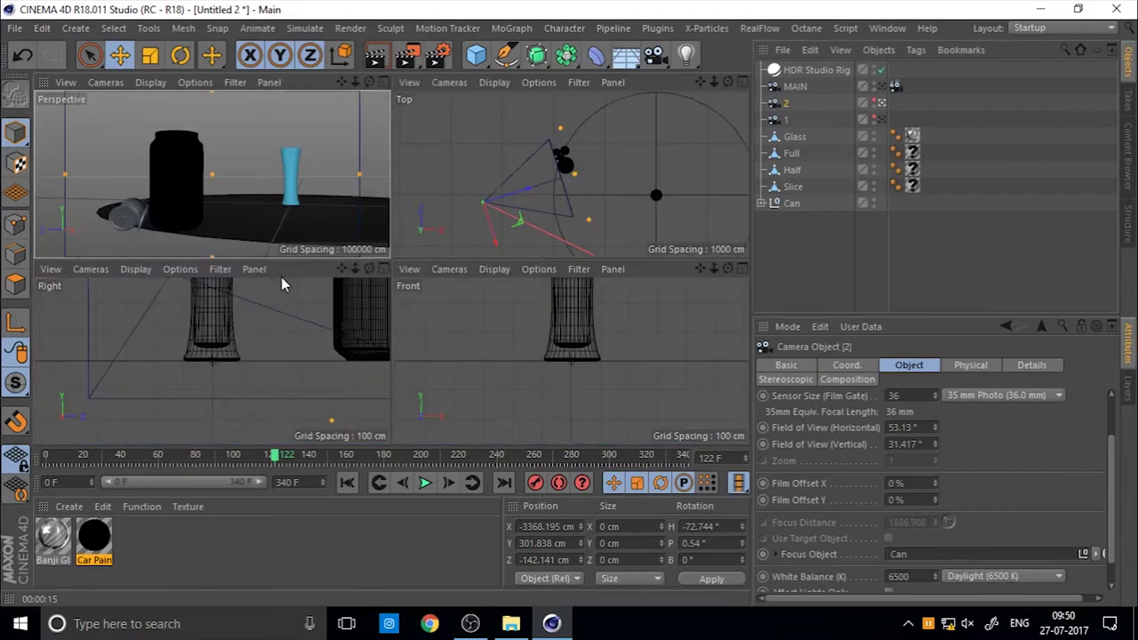
middle_click(453, 175)
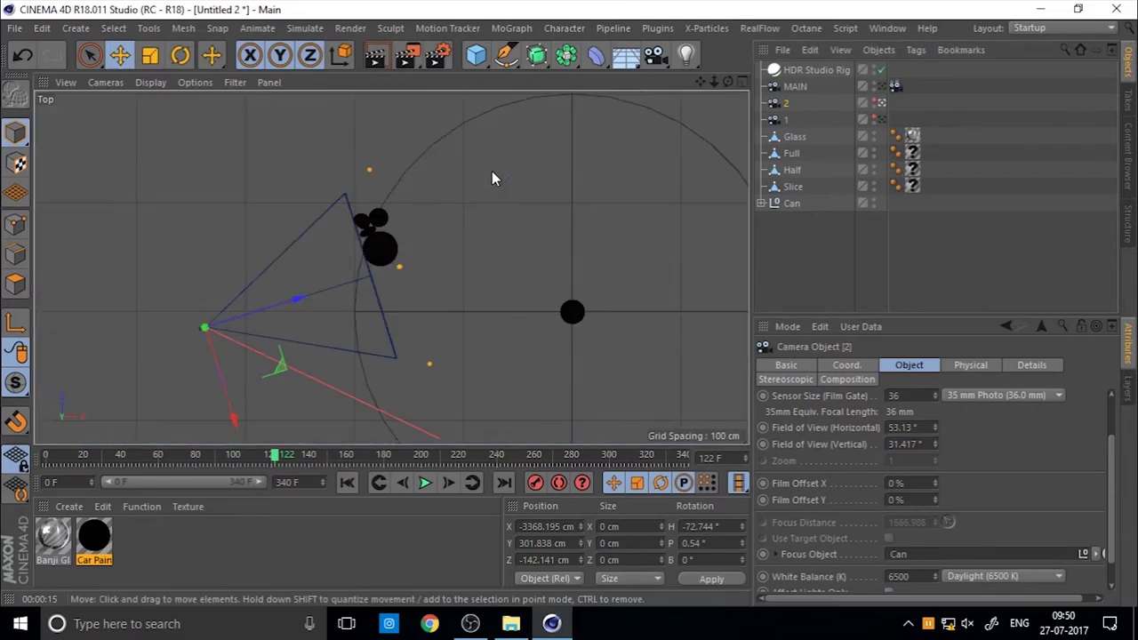
click(794, 203)
drag(428, 177, 559, 149)
alt+middle_drag(555, 248, 463, 280)
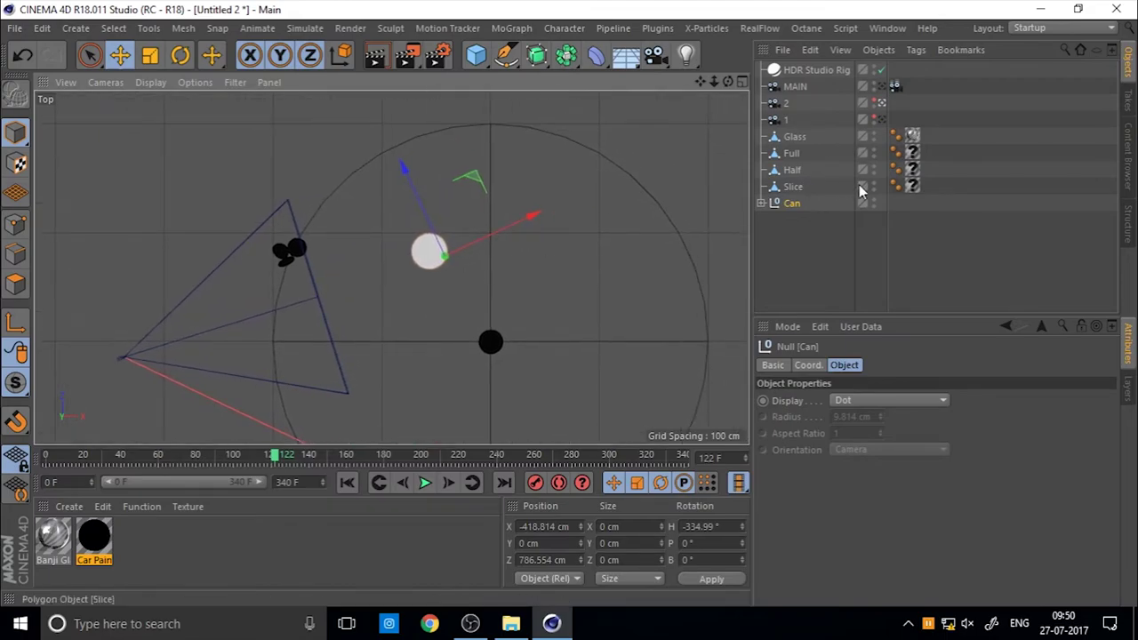
Reassign the moved Can as camera 2's Focus Object, giving about 3089 cm focus distance.
click(778, 105)
scroll(856, 539, down, 5)
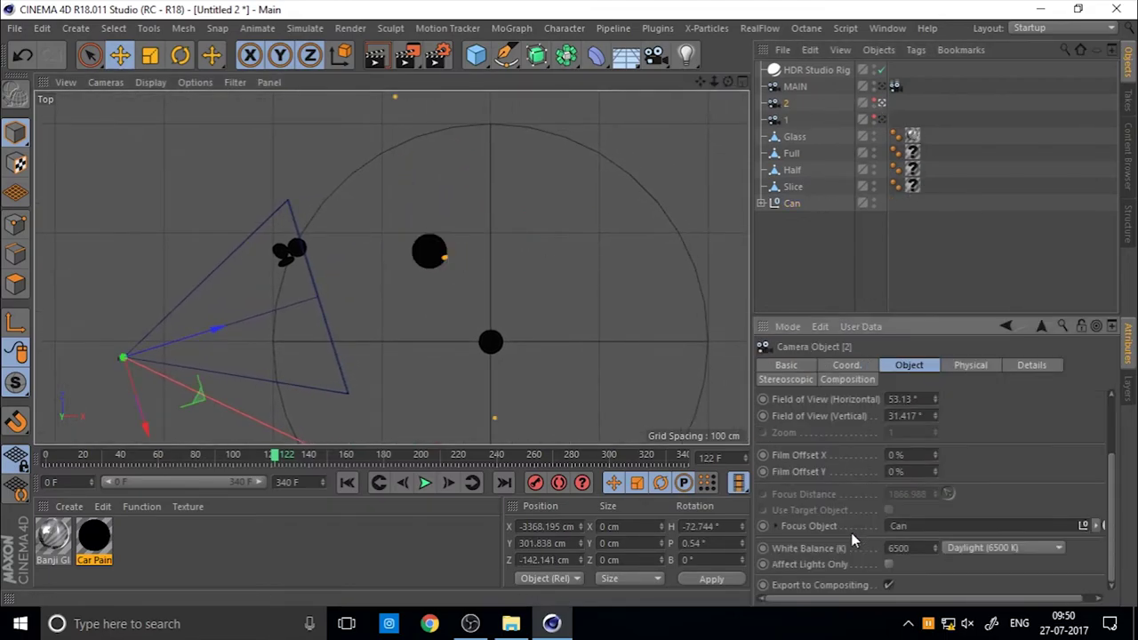
drag(792, 205, 925, 535)
alt+middle_drag(305, 328, 382, 326)
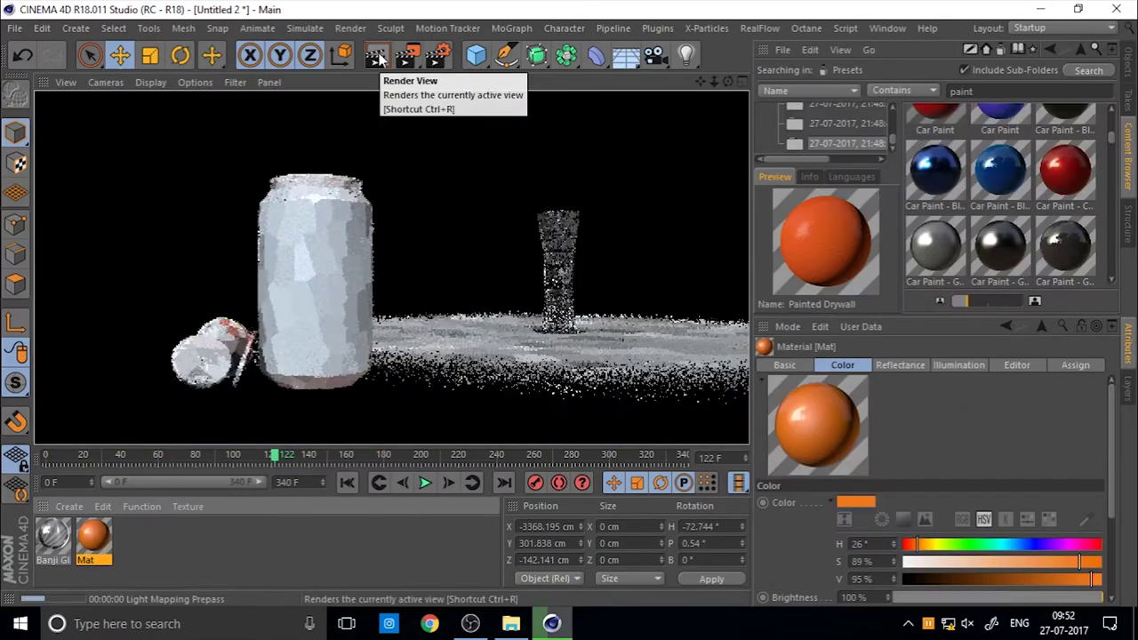
Render a preview of the current view, then clear it and select the can.
click(376, 57)
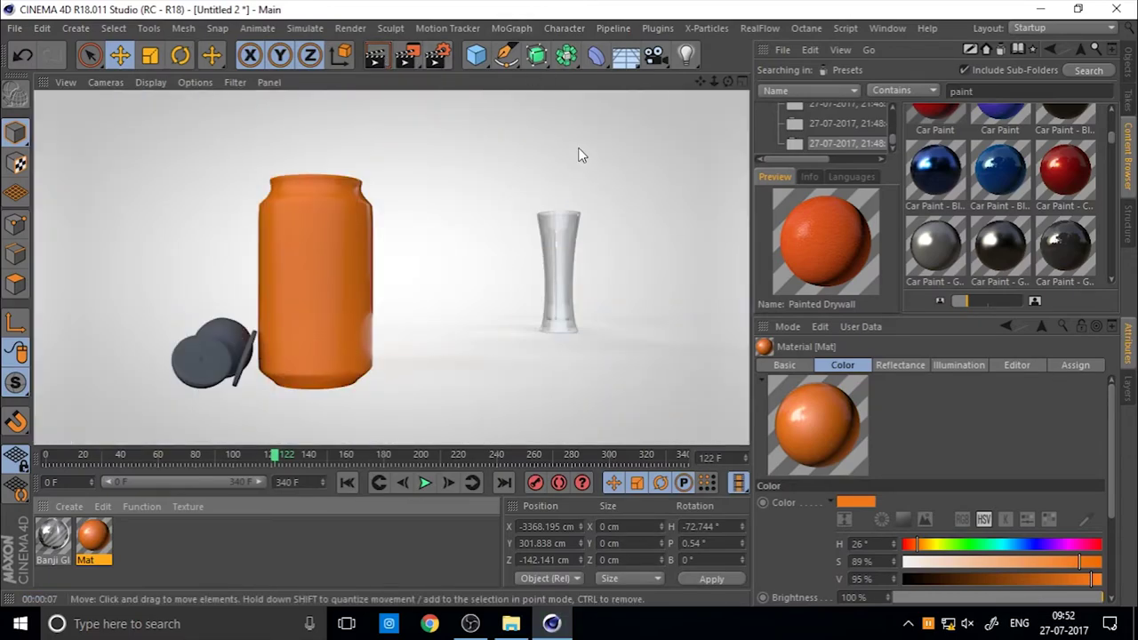
click(357, 312)
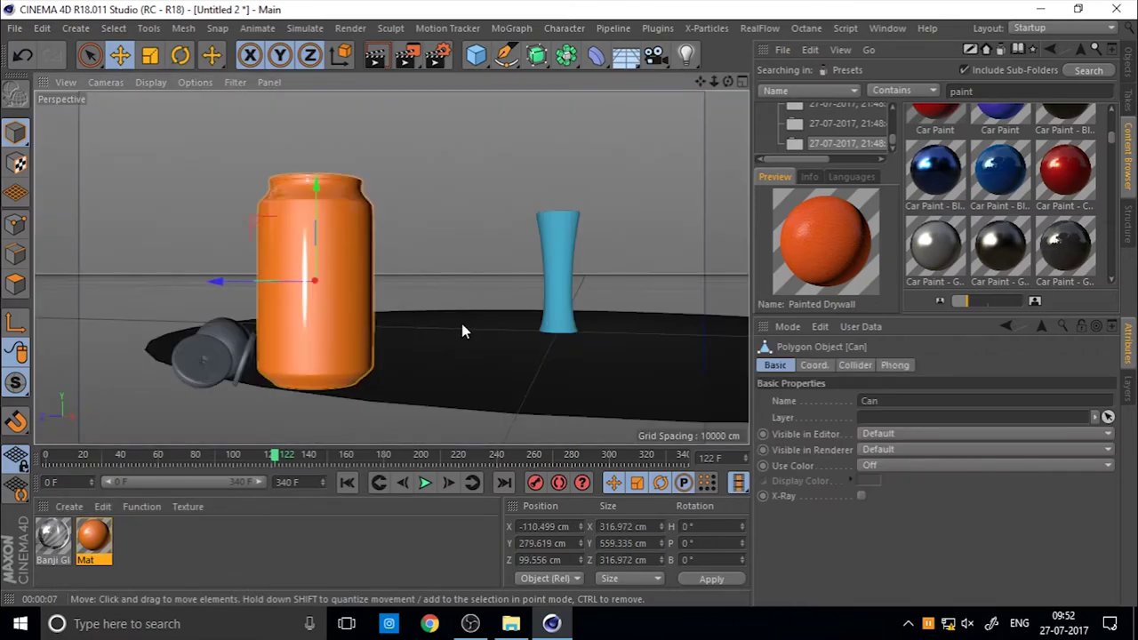
key(shift+F1)
Raise the HDR Studio Rig's Floor Size from 3599 to 8211 and show camera 2's Physical settings.
click(812, 69)
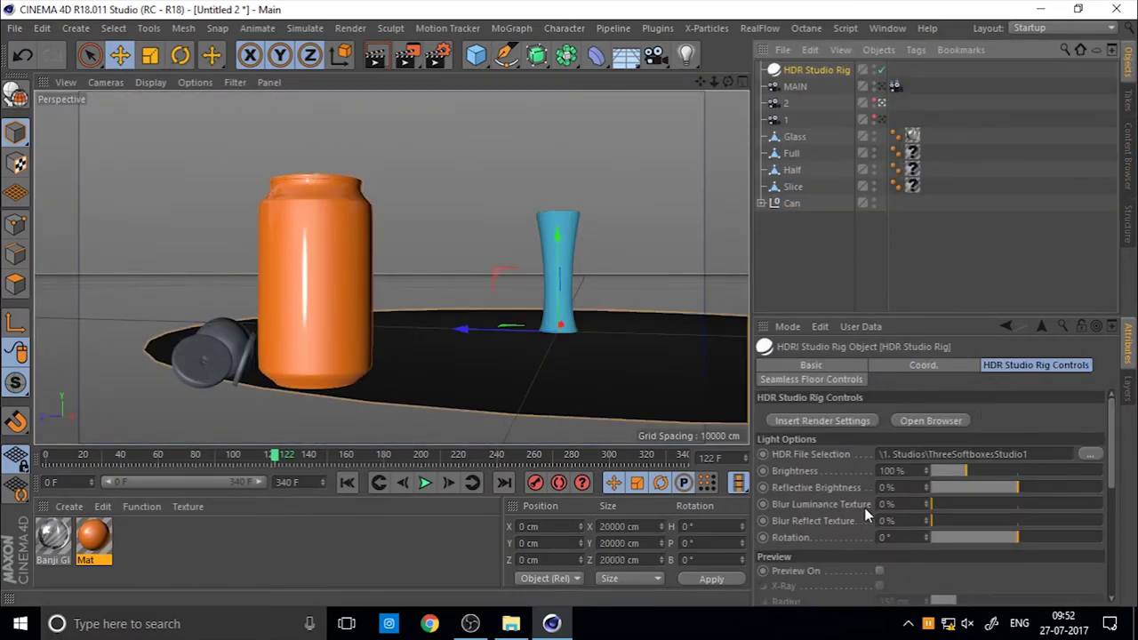
click(811, 379)
drag(929, 415, 1084, 419)
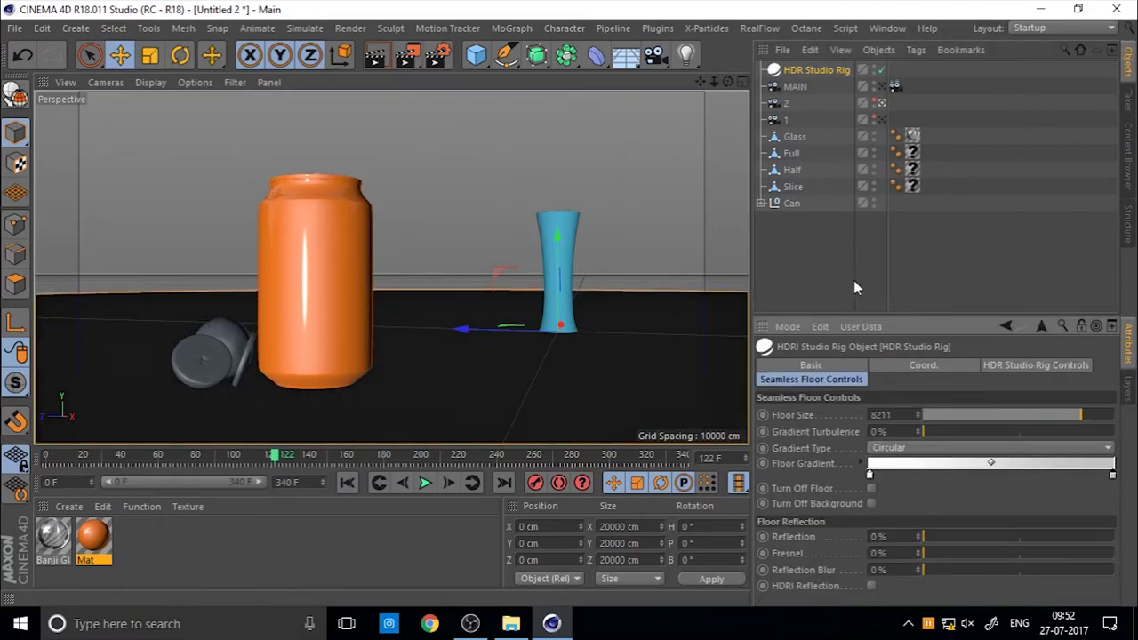
click(785, 104)
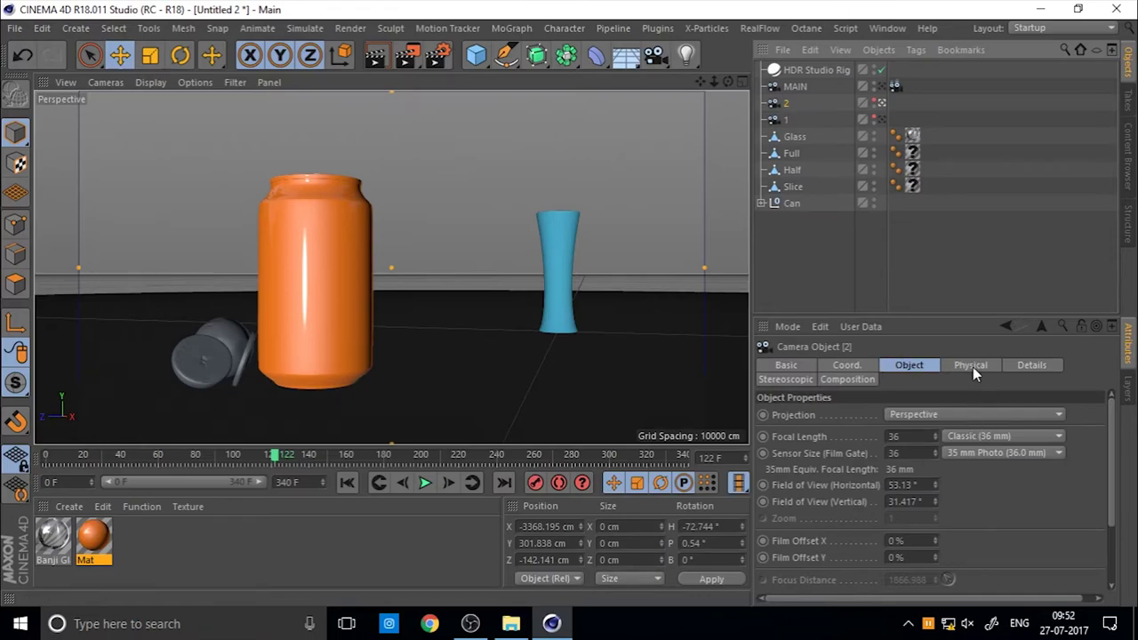
click(971, 366)
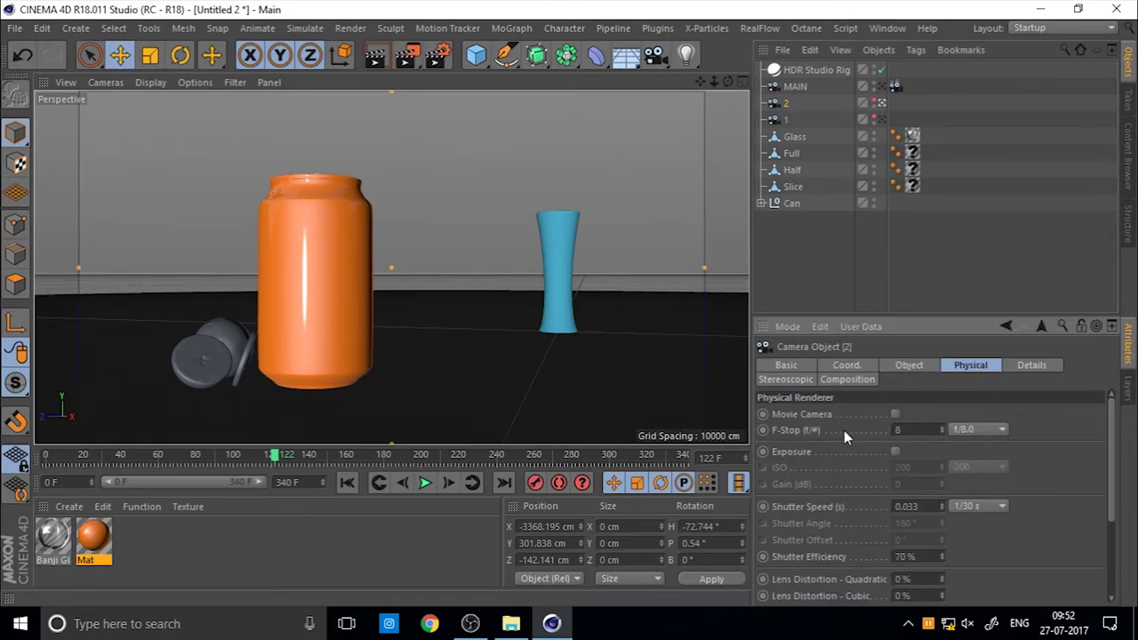
Set camera 2's F-Stop preset to f/1.0 and preview the depth of field.
click(978, 428)
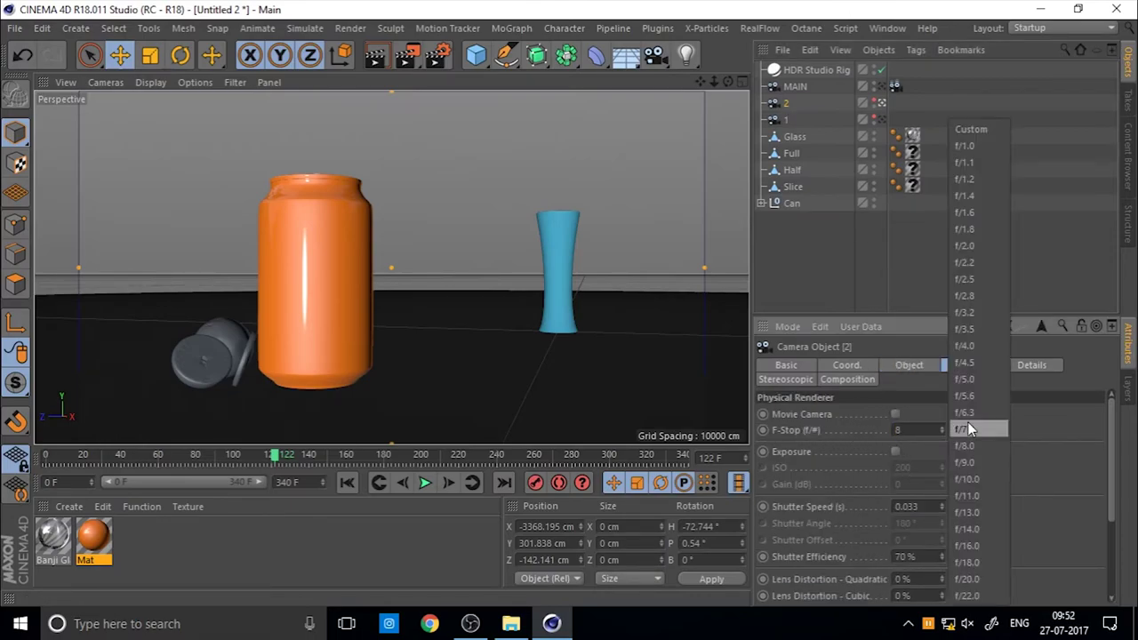
click(975, 150)
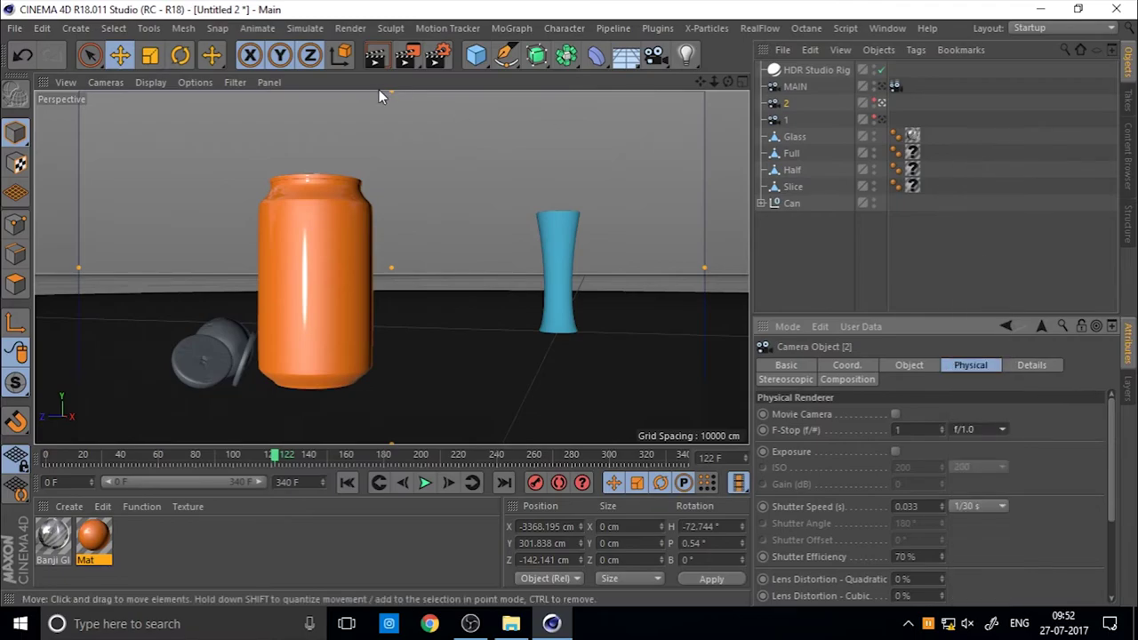
click(380, 55)
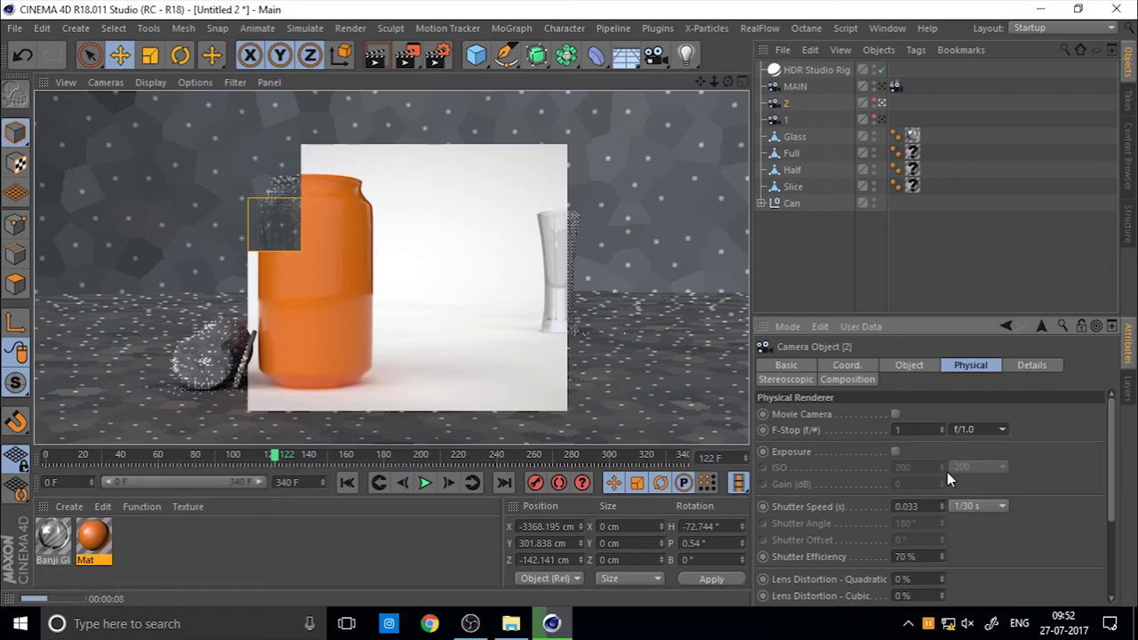
Enter a custom F-Stop of 0.1 and re-render to check the blur.
double_click(916, 430)
text(0.1)
key(Return)
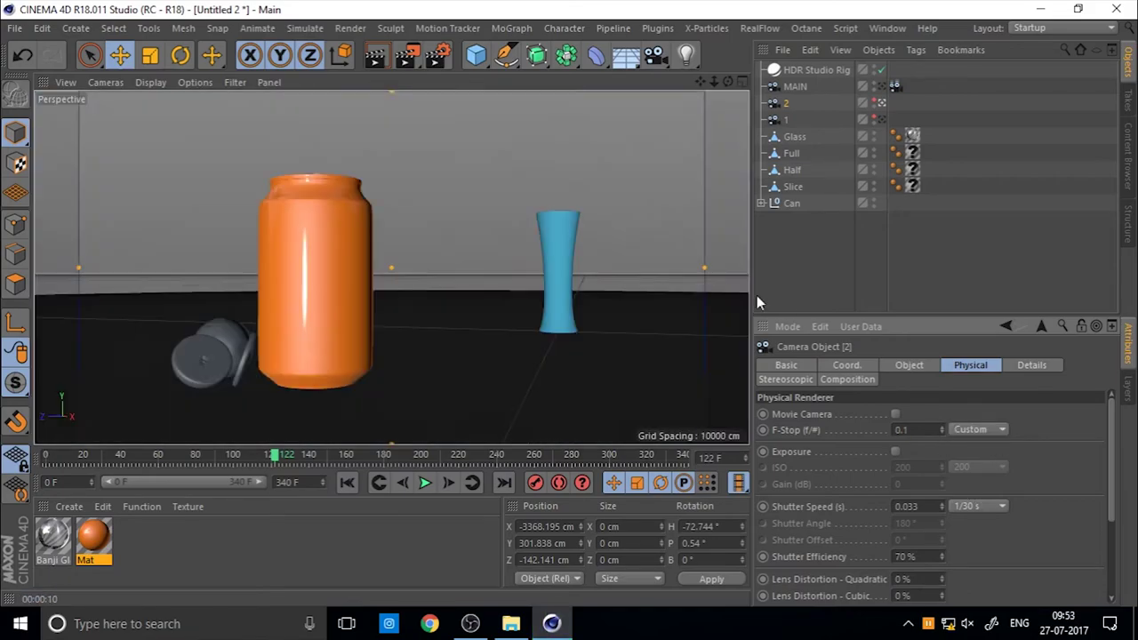
click(382, 57)
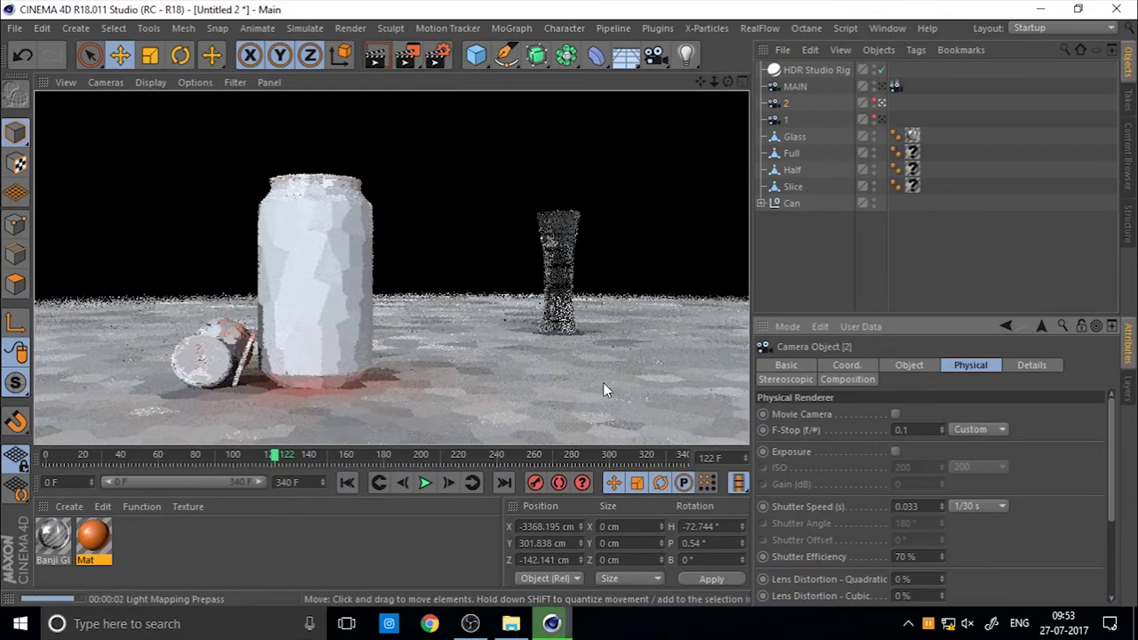
key(alt+r)
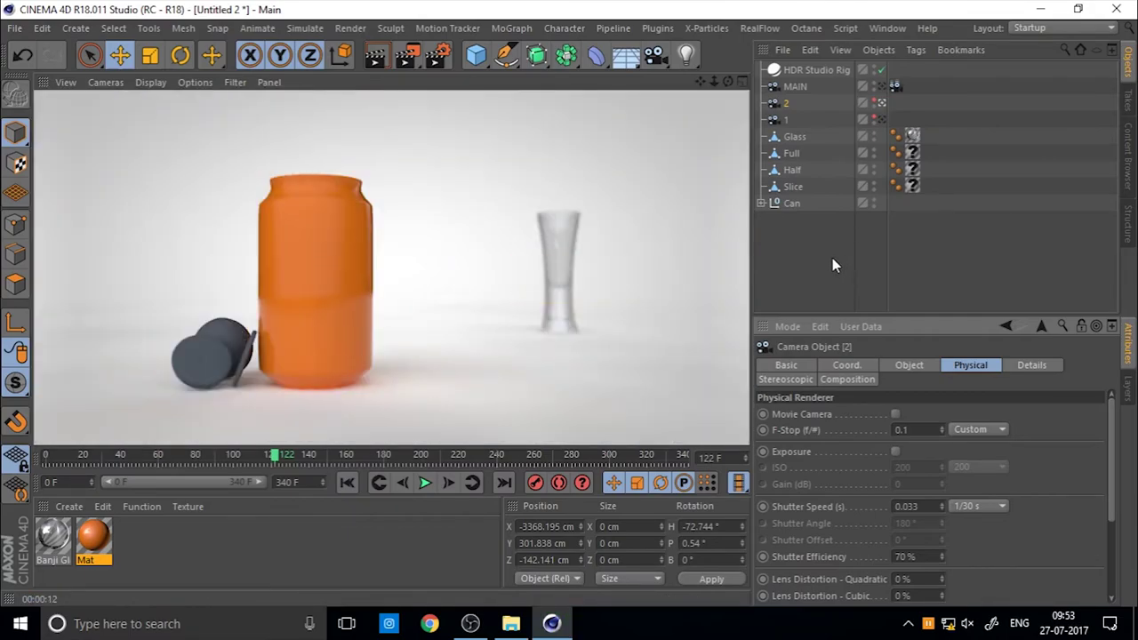
click(833, 264)
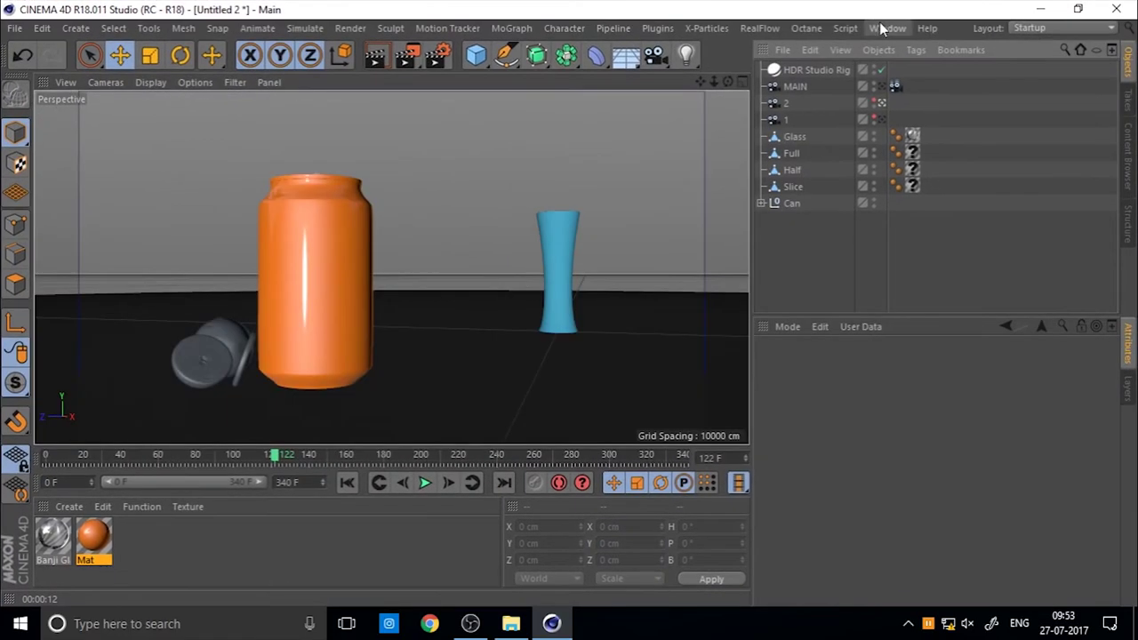
Open FINAL.c4d and inspect Camera 3, the MORPH camera and its Camera Morph tag.
click(885, 27)
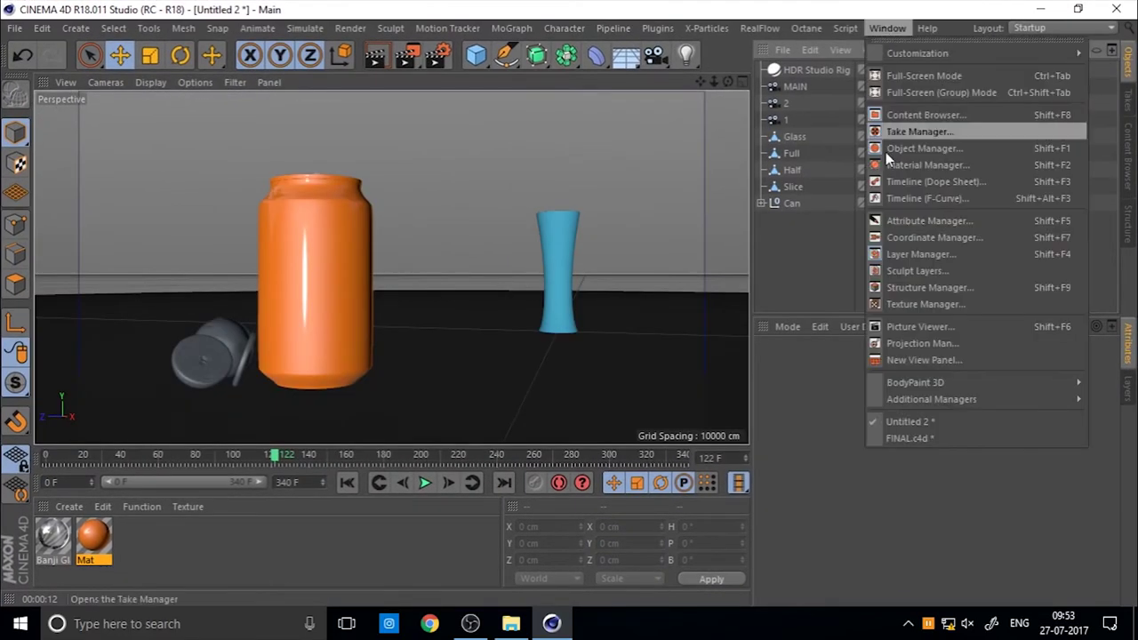
click(908, 439)
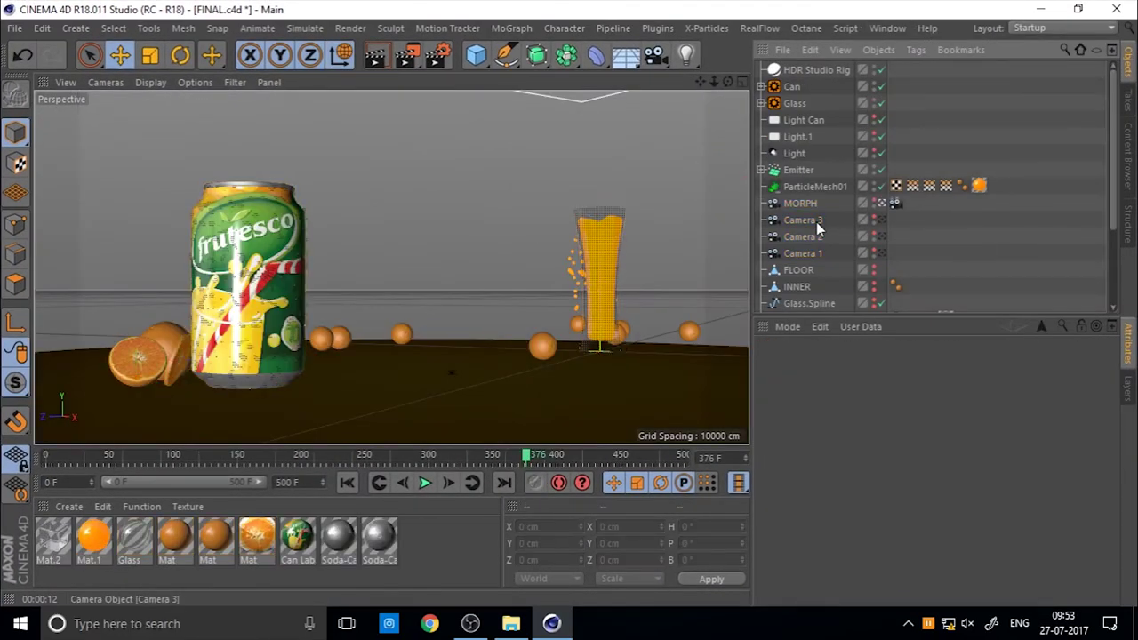
click(816, 221)
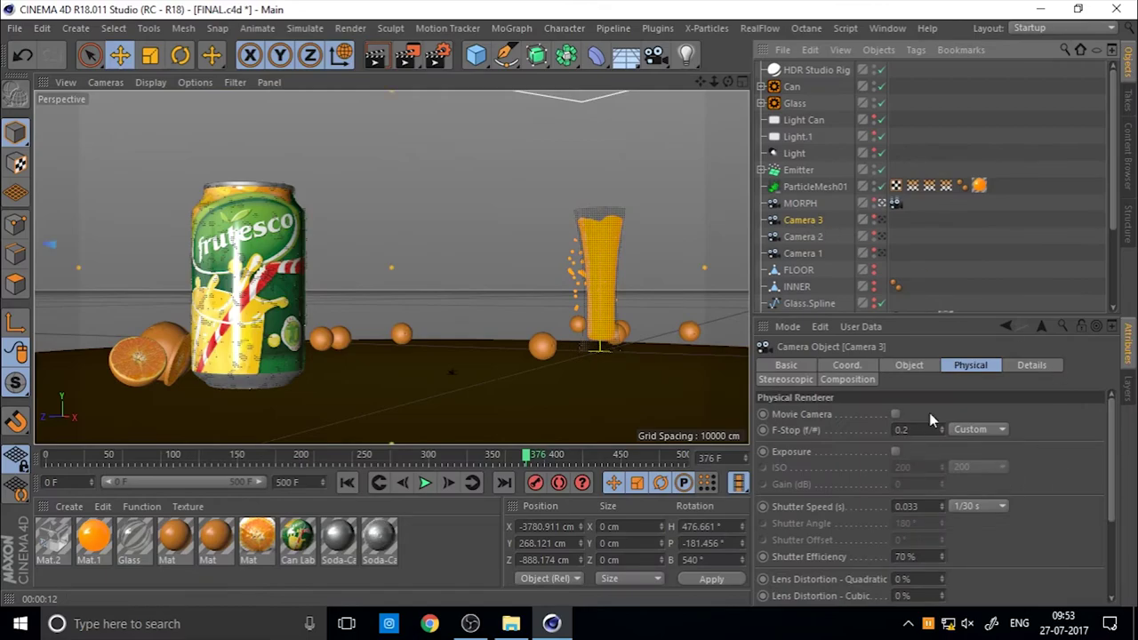
click(808, 204)
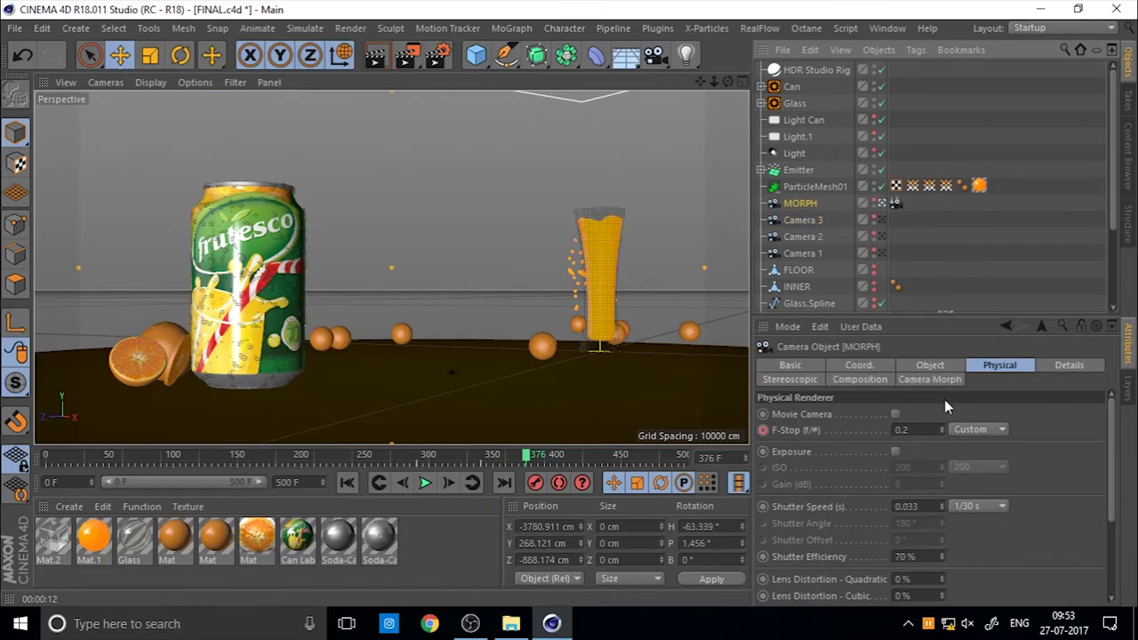
click(896, 203)
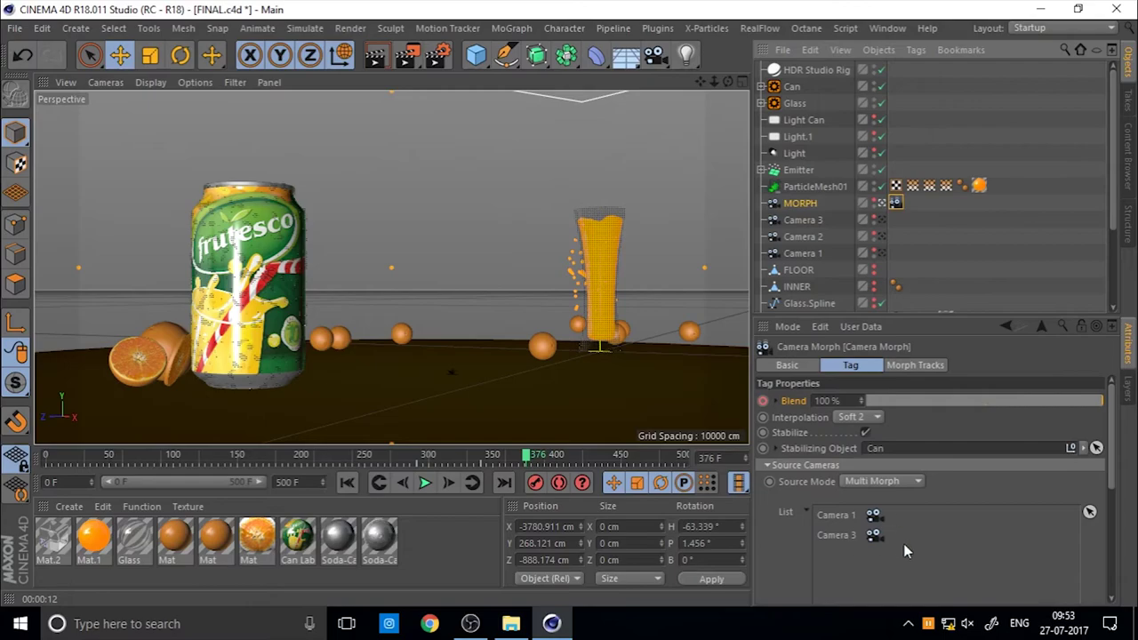
click(925, 283)
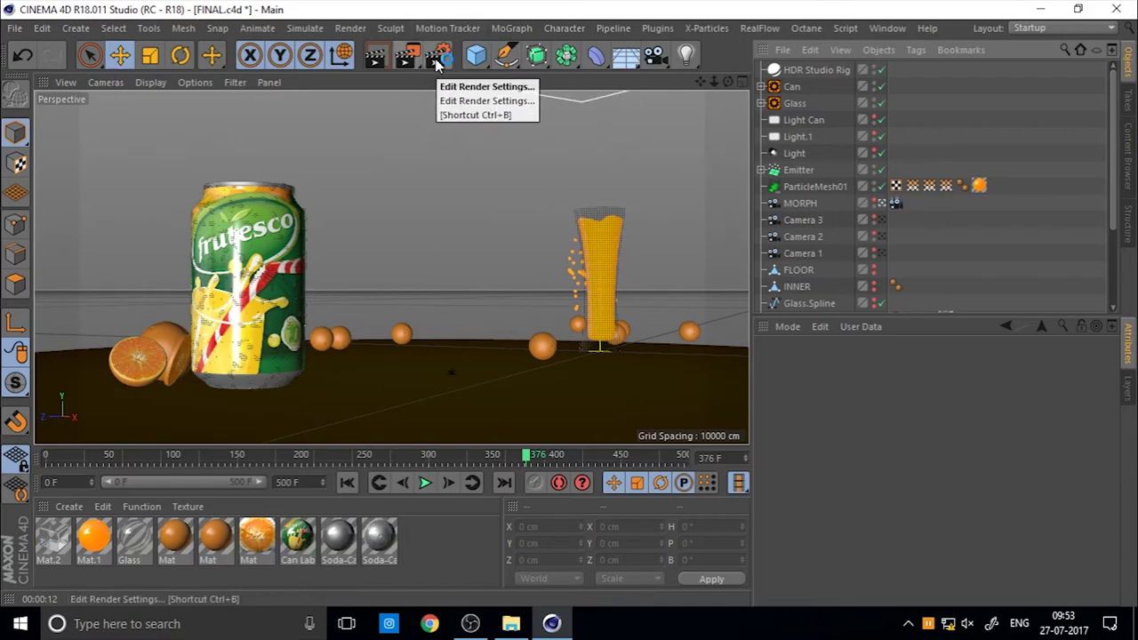
Try the Exterior - HDR Image GI preset, then revert to Object Visualization - Preview.
click(437, 55)
click(163, 199)
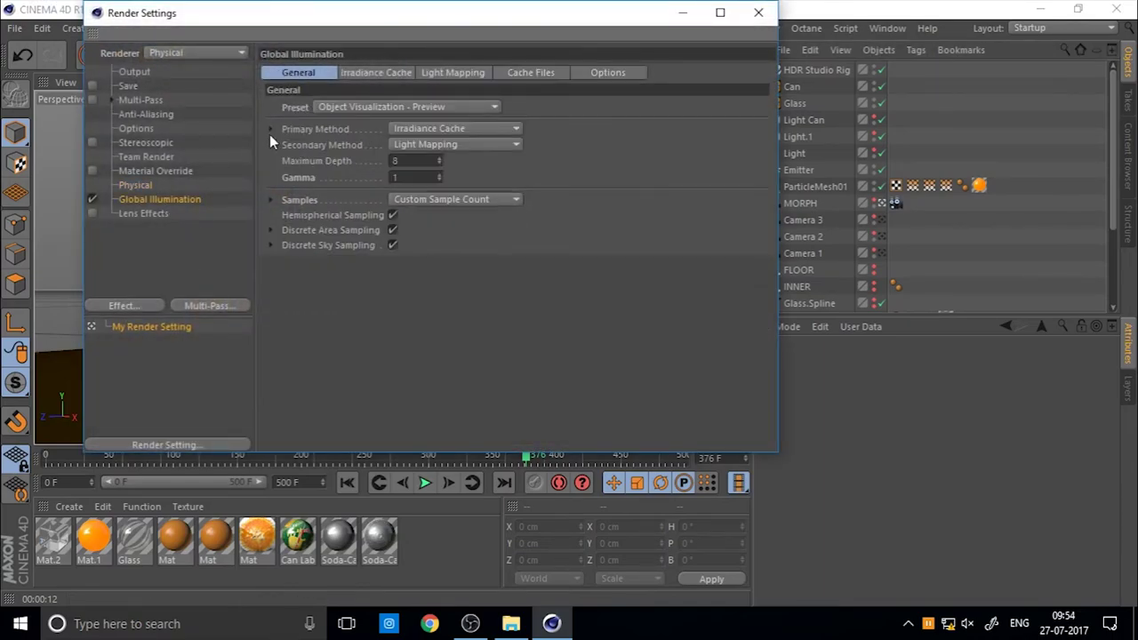
click(336, 106)
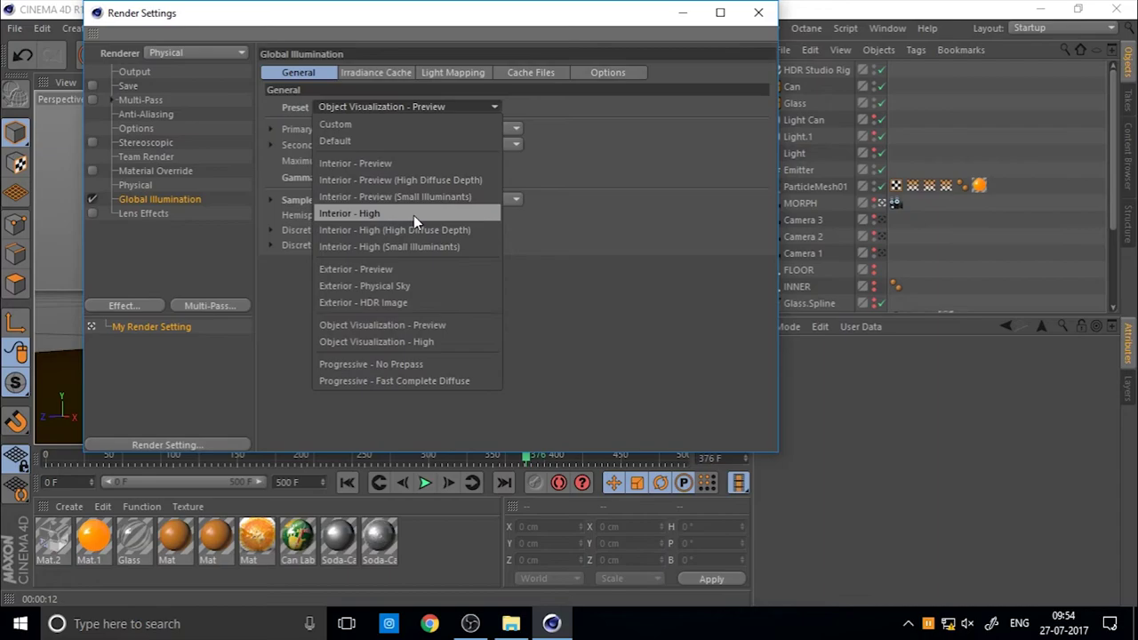
click(404, 304)
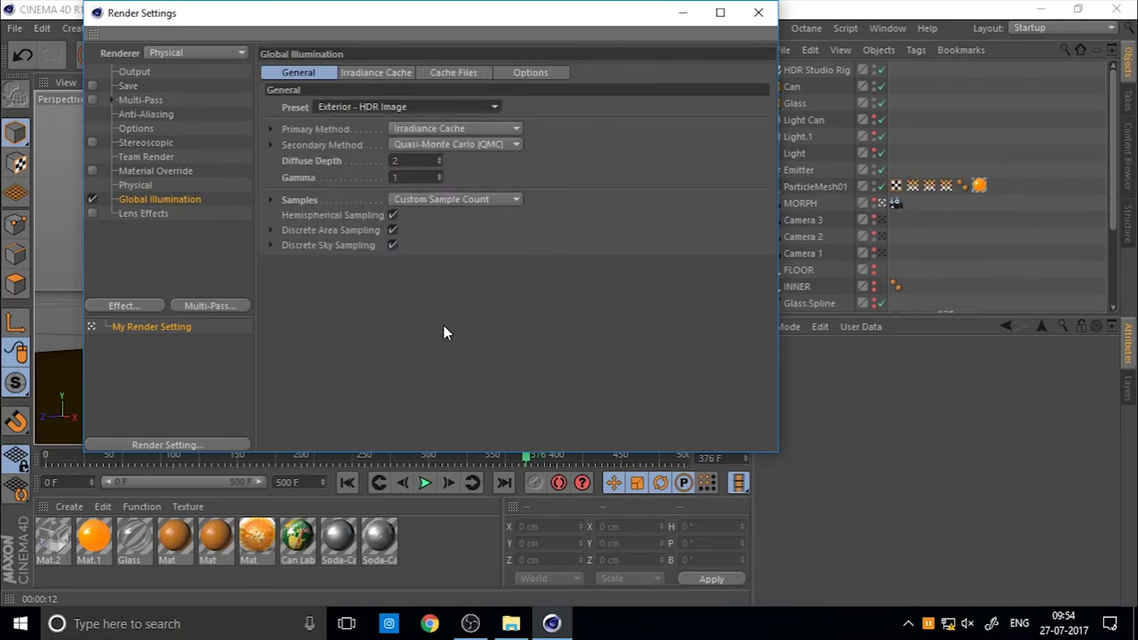
click(417, 107)
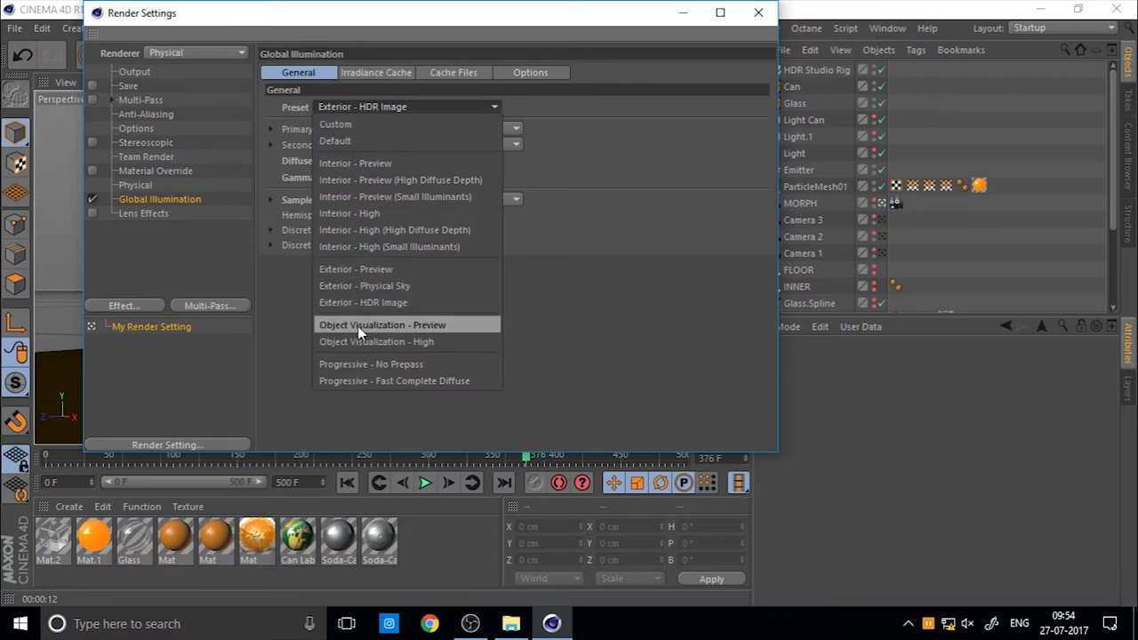
click(451, 327)
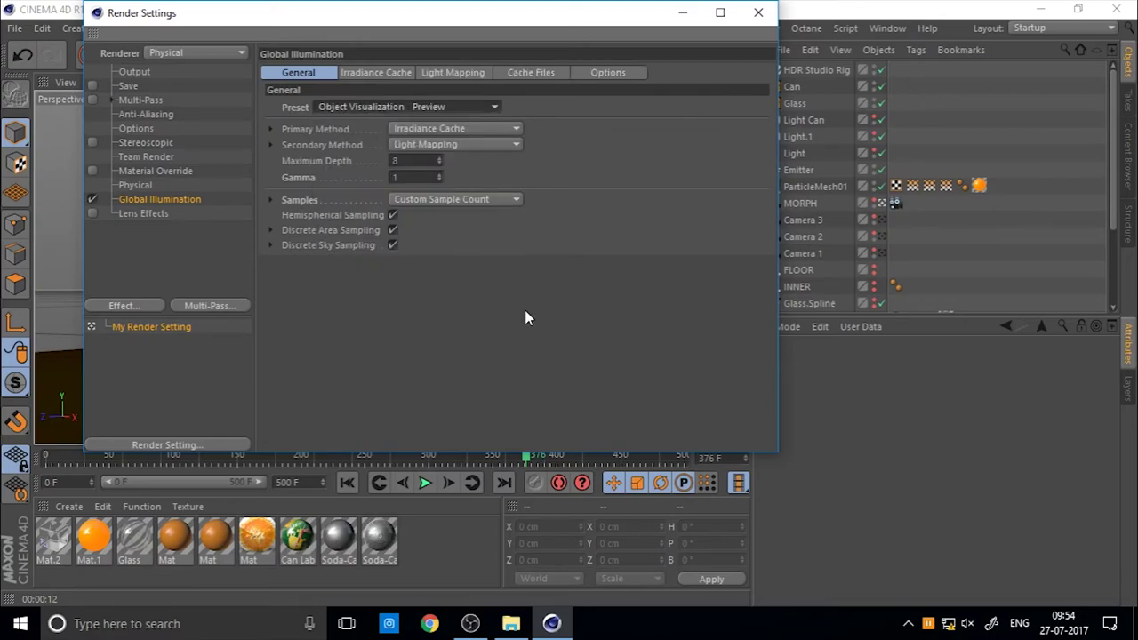
Enable image saving with the output file PRODUCT PACKSHOT on the Desktop.
click(138, 84)
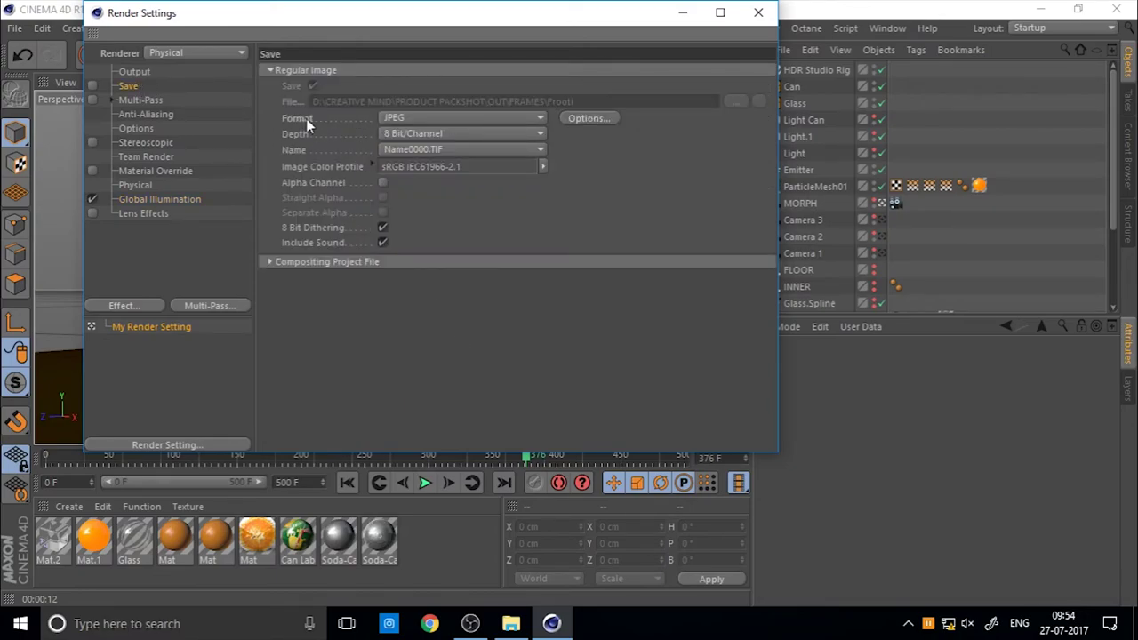
click(93, 82)
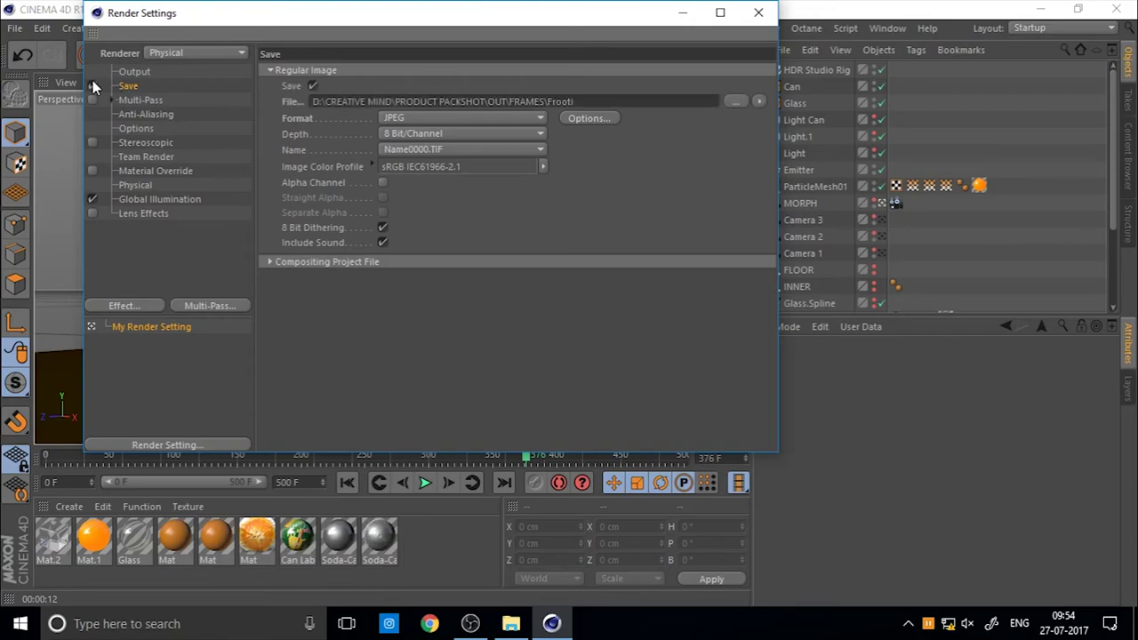
click(734, 101)
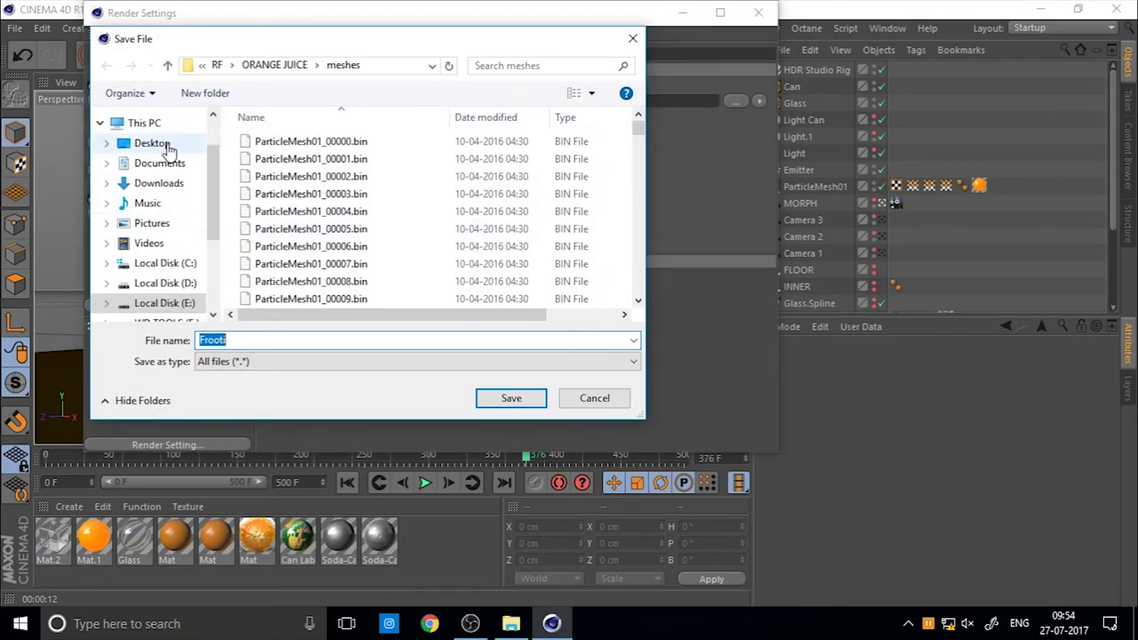
click(164, 147)
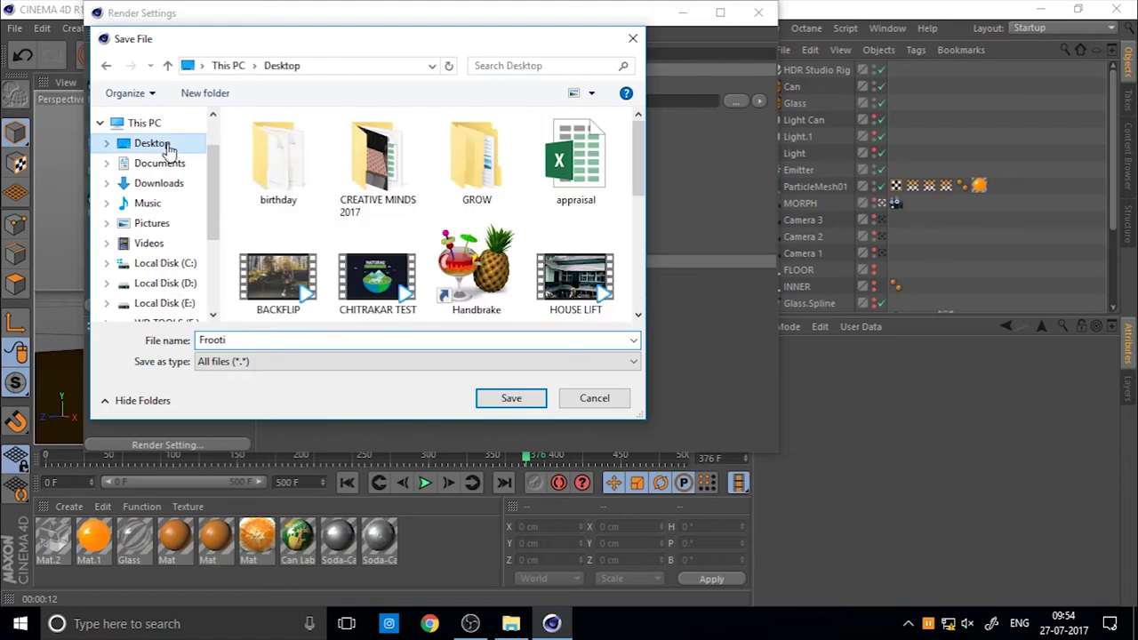
drag(634, 168, 636, 210)
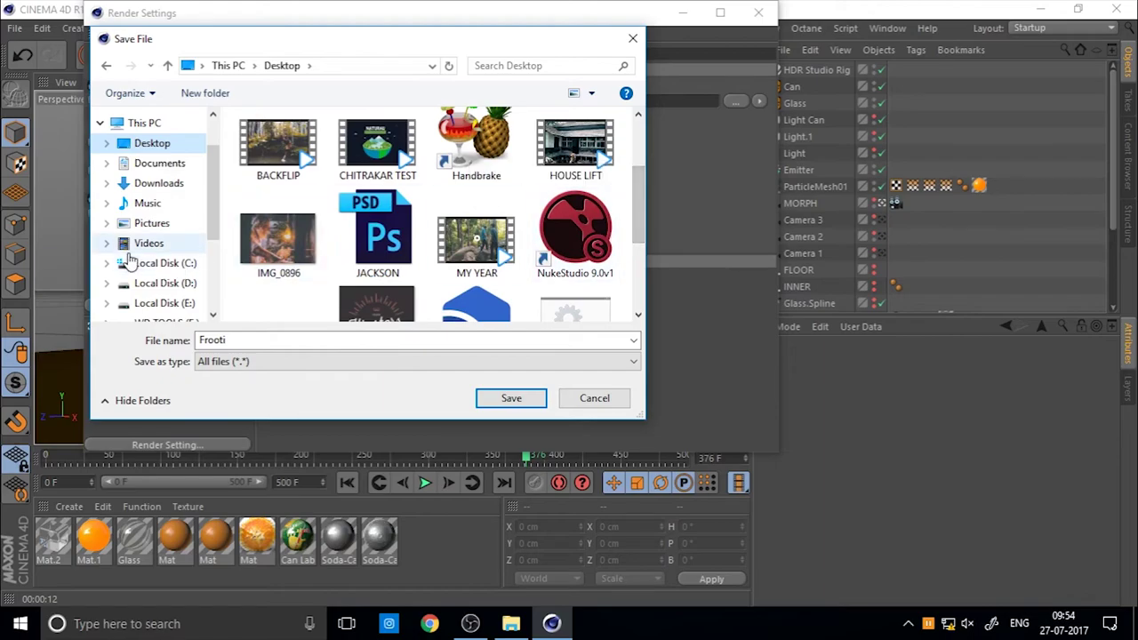
click(169, 166)
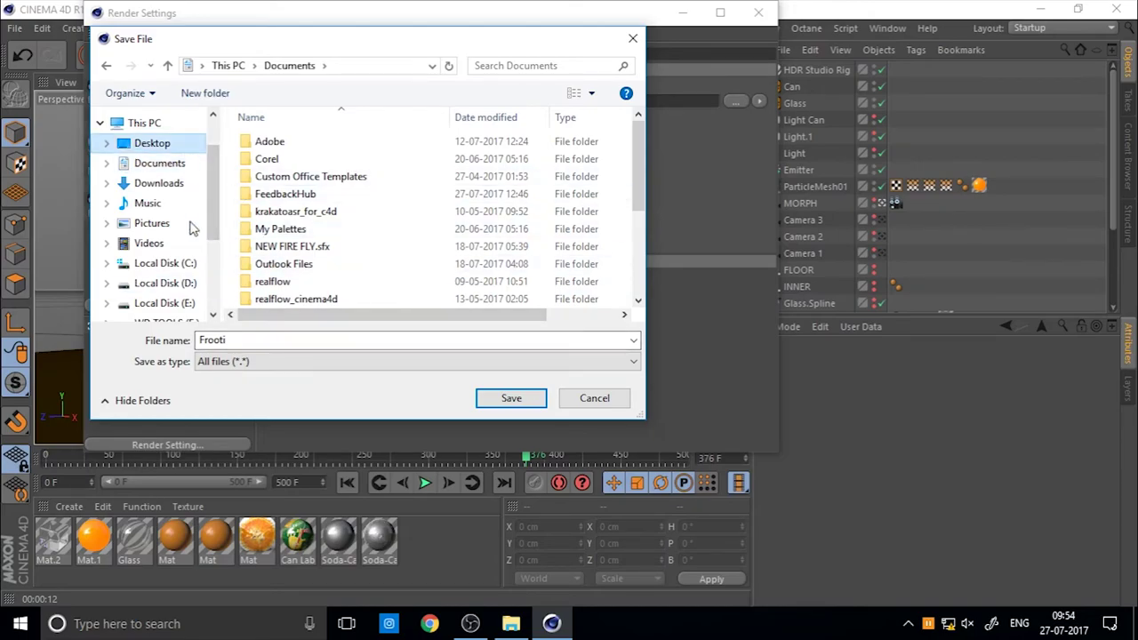
click(152, 144)
click(248, 341)
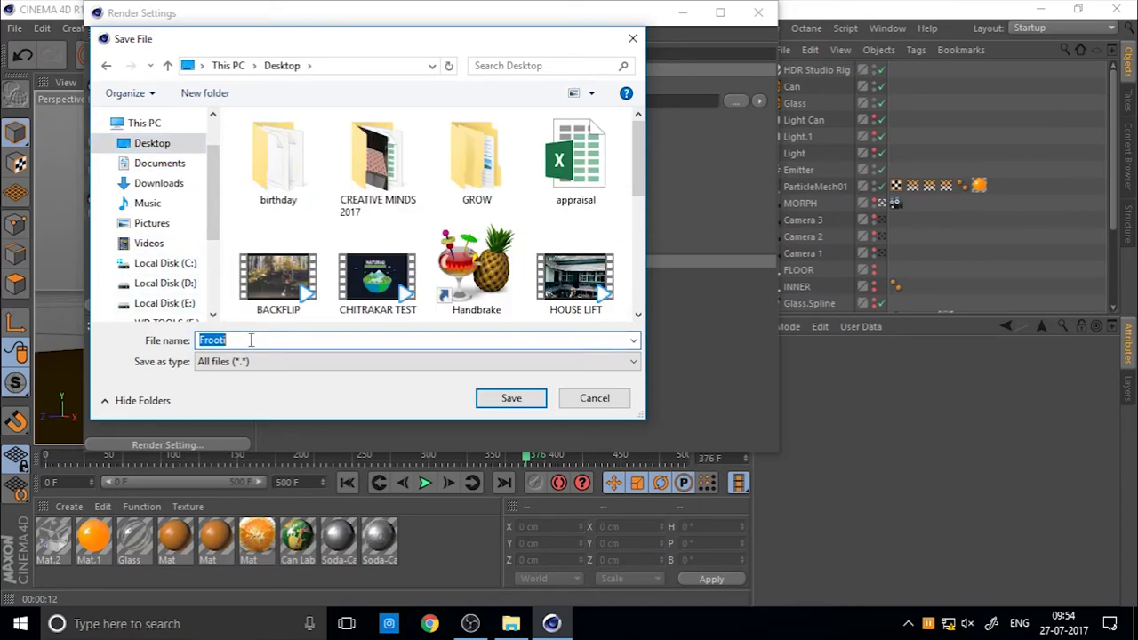
text(PRODUCT PACKSHOT)
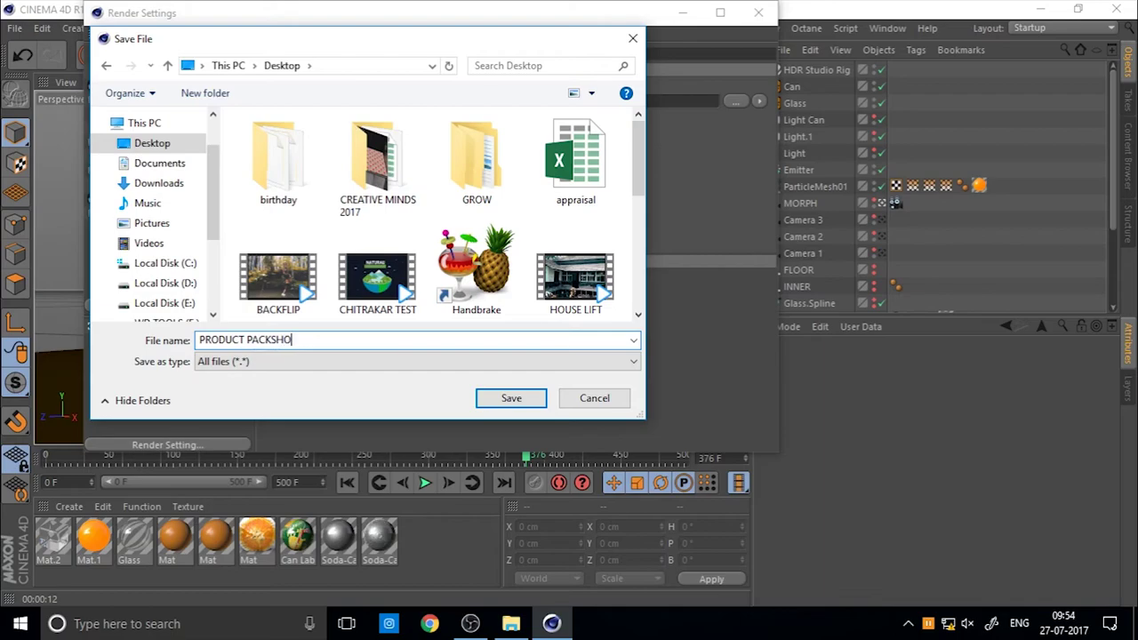
click(509, 402)
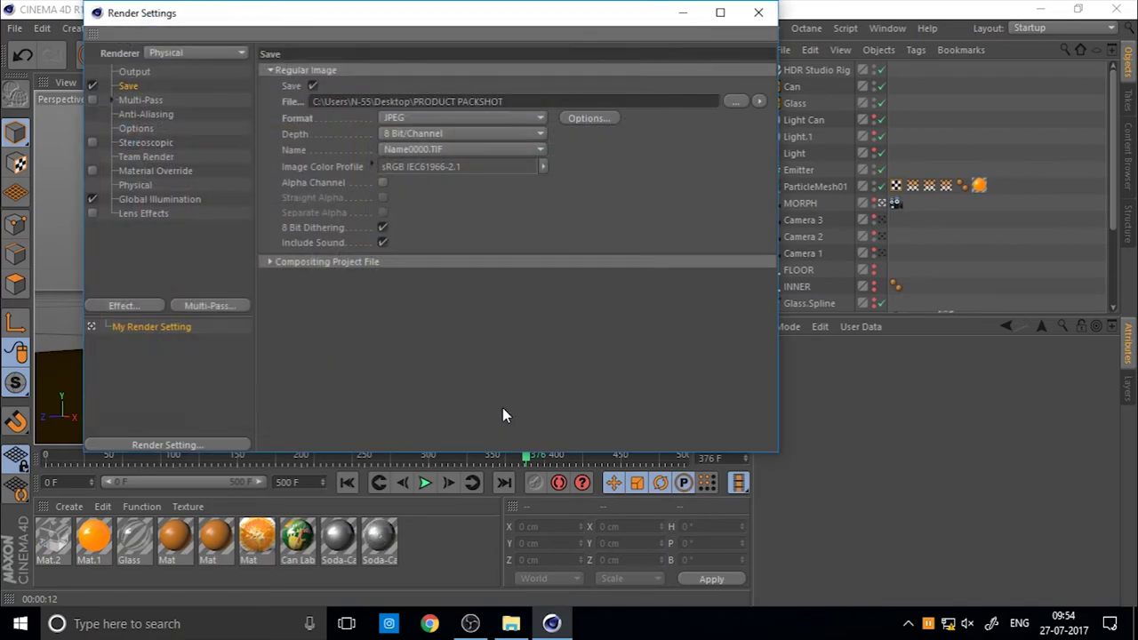
Change the saved image format from JPEG to OpenEXR.
click(402, 118)
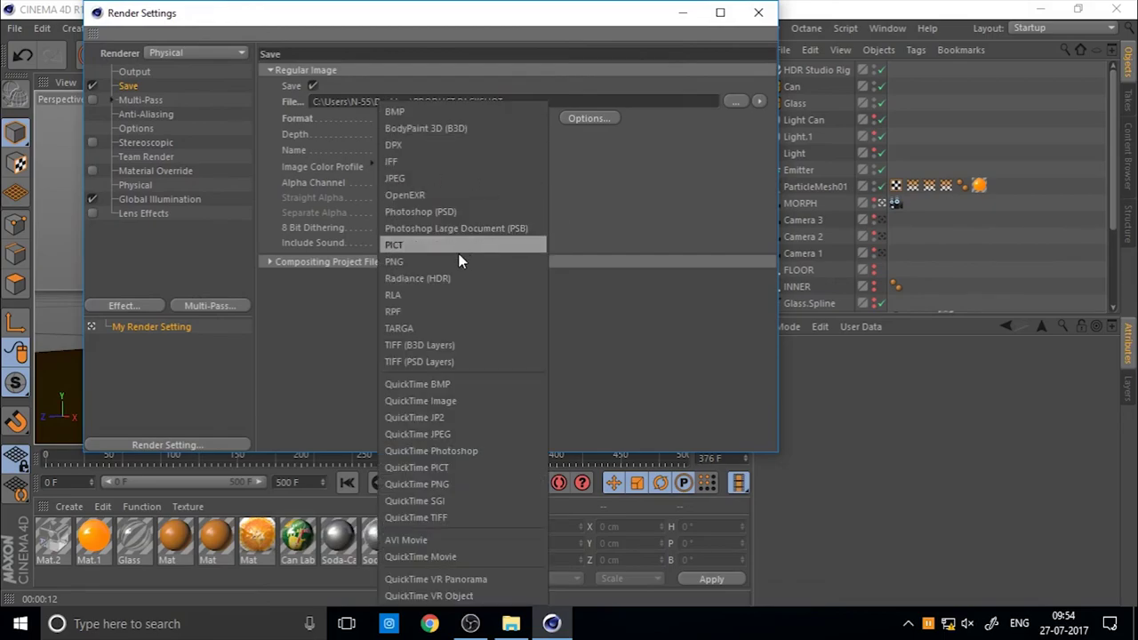
click(691, 266)
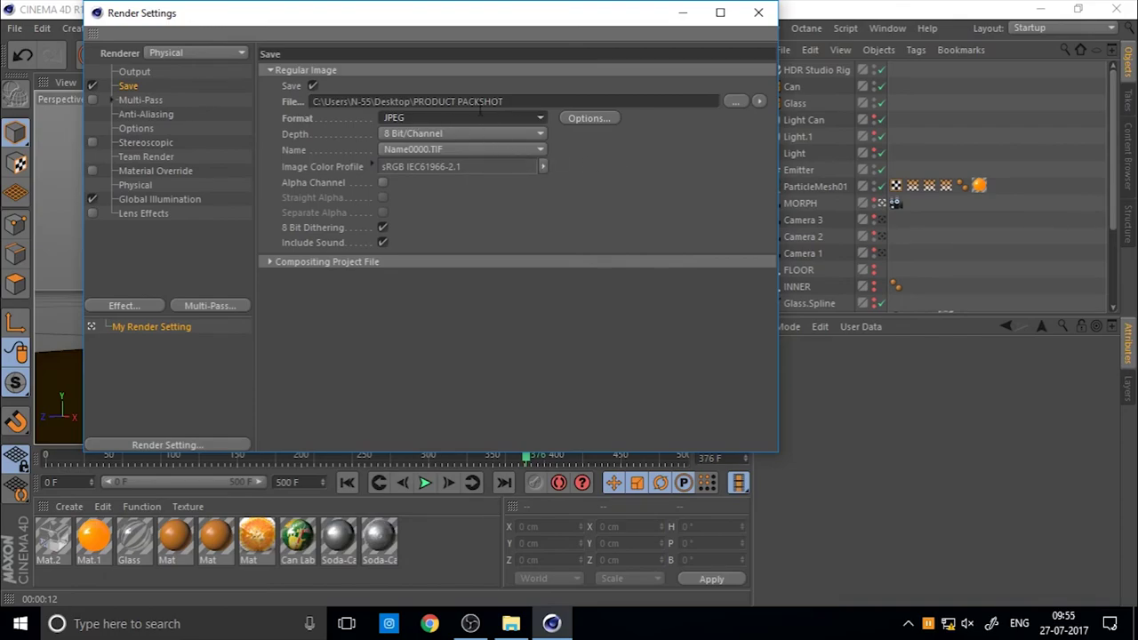
click(537, 121)
click(685, 168)
click(414, 116)
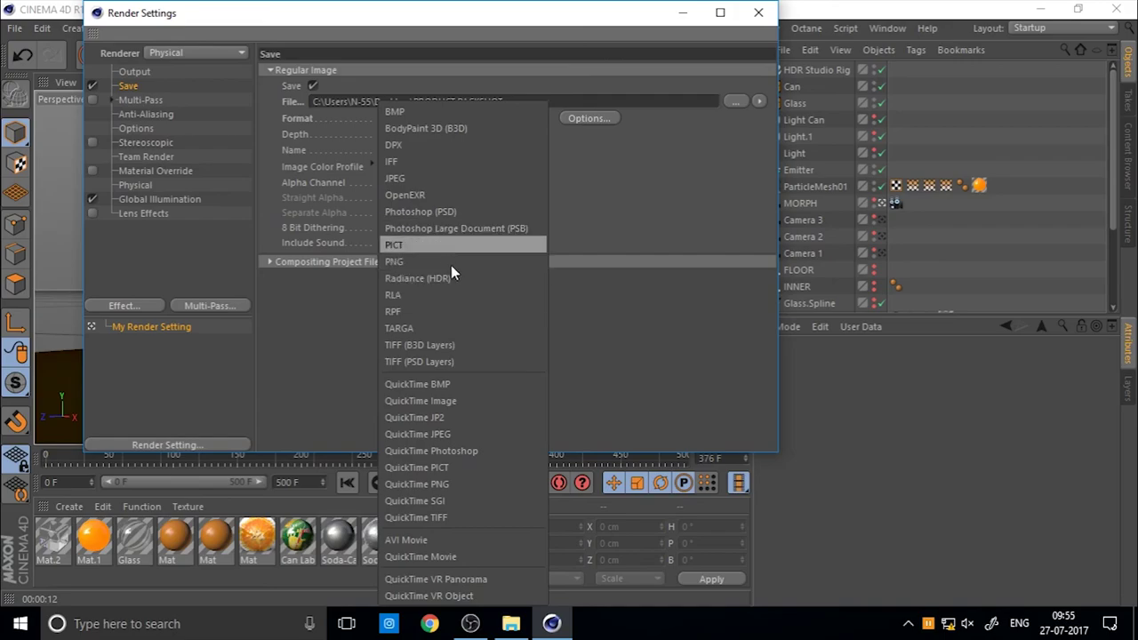
click(666, 212)
click(453, 116)
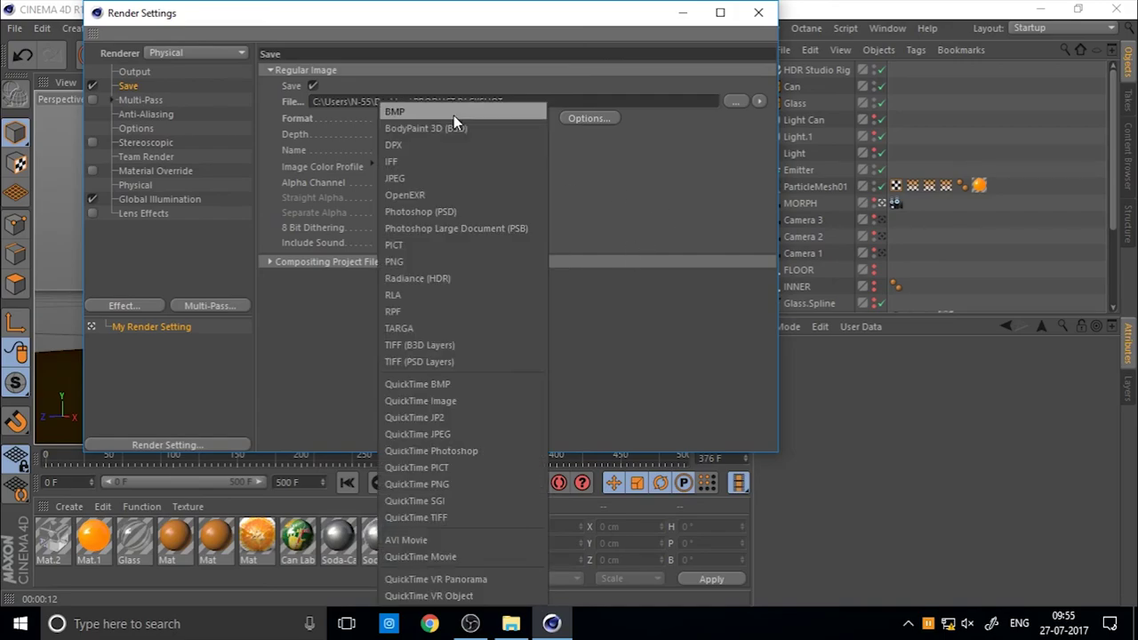
click(443, 195)
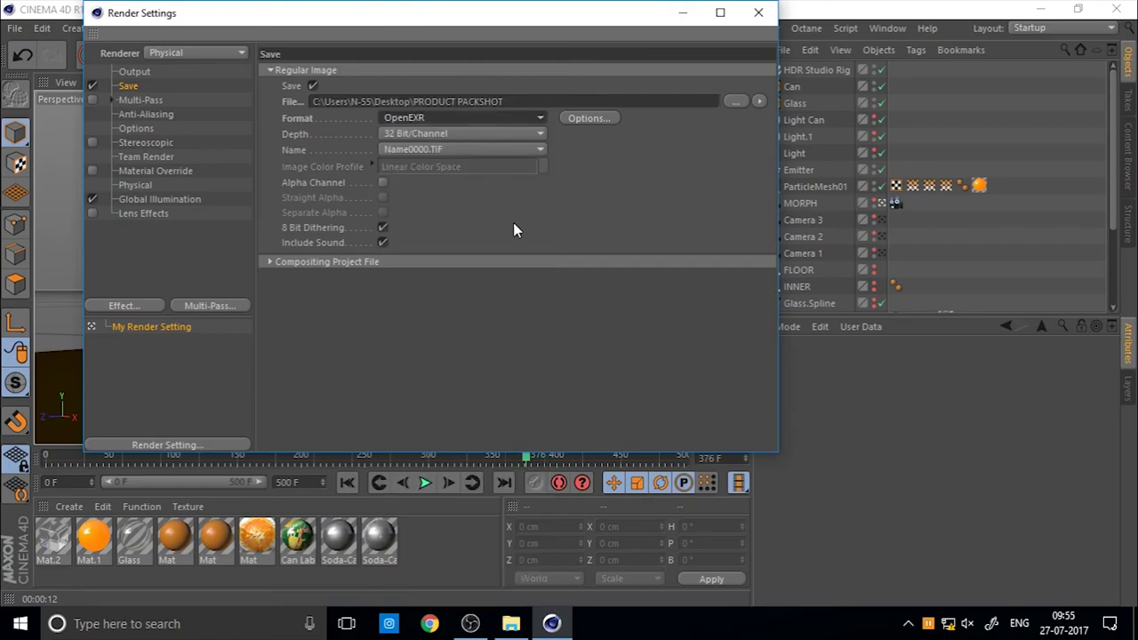
Confirm the OpenEXR depth is 32 Bit/Channel, leaving compositing project file options collapsed.
click(457, 135)
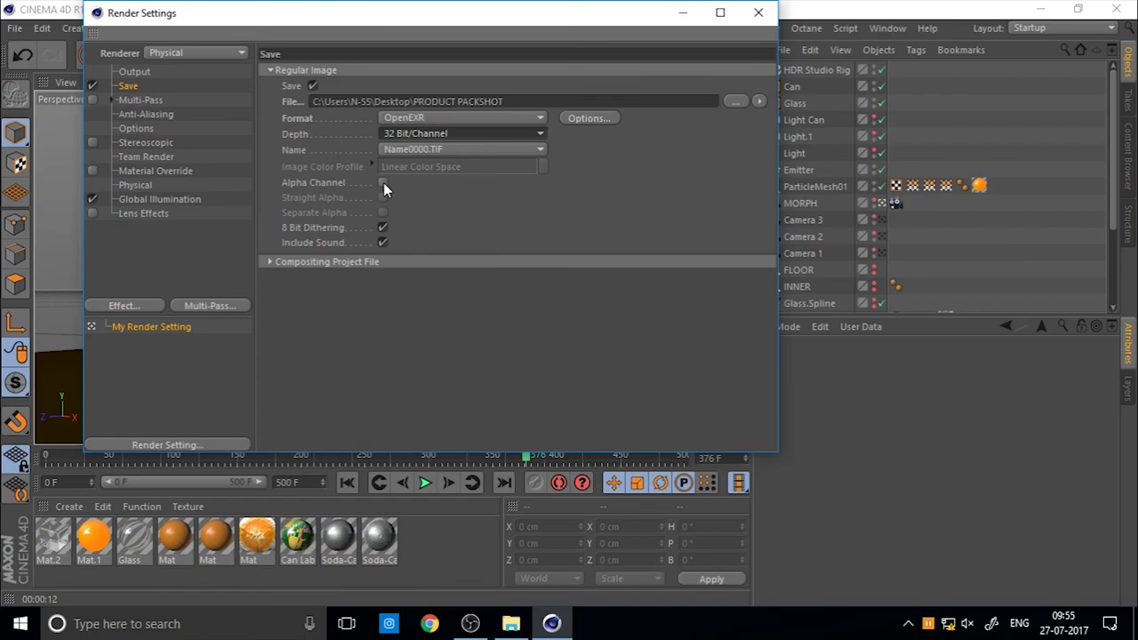
click(271, 260)
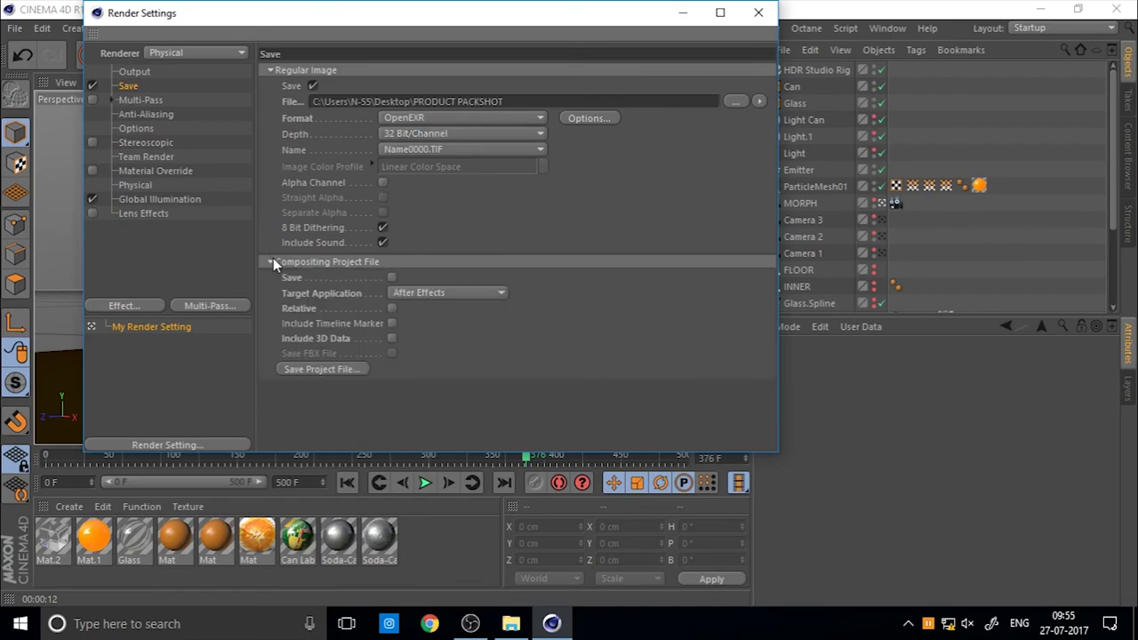
click(272, 261)
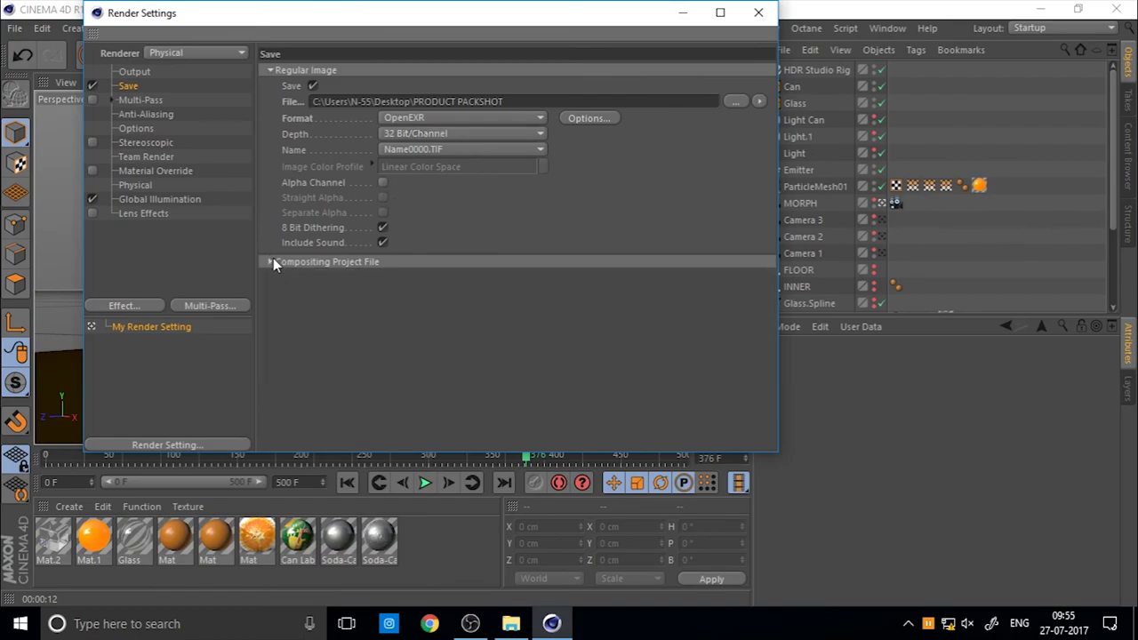
Set the Output frame range from All Frames to Current Frame (376) and close Render Settings.
click(138, 73)
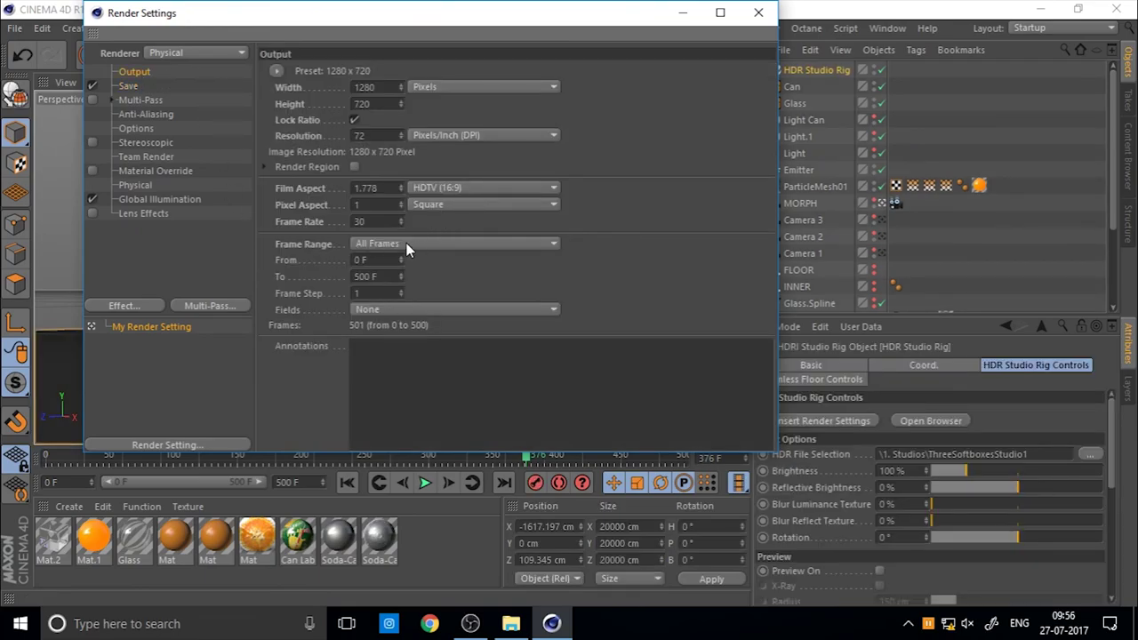
click(406, 245)
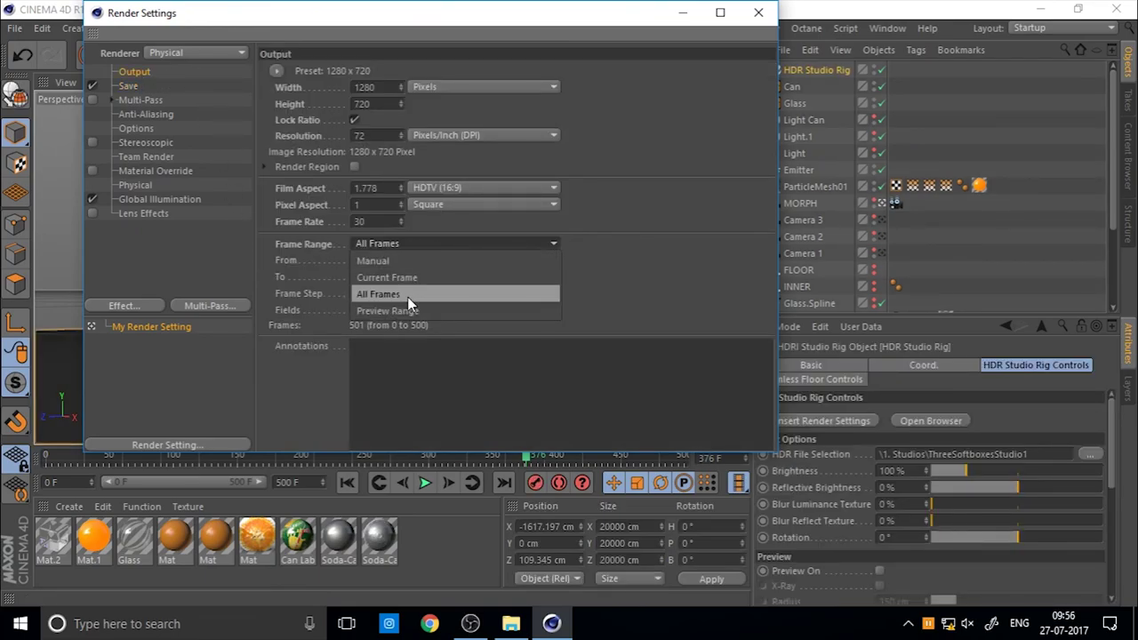
click(456, 296)
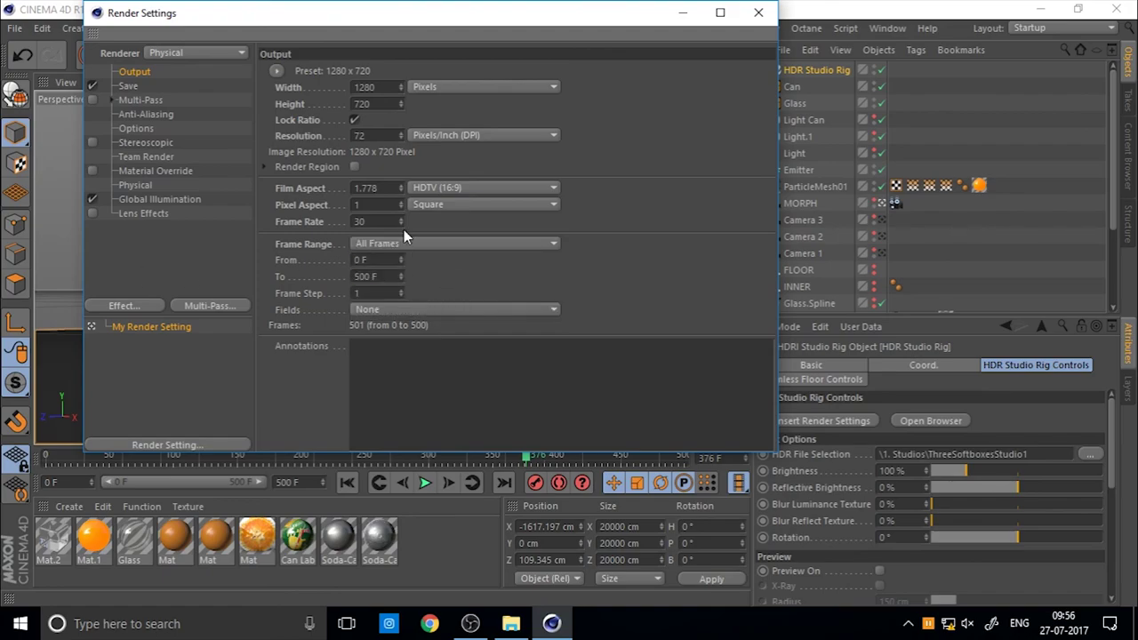
click(403, 240)
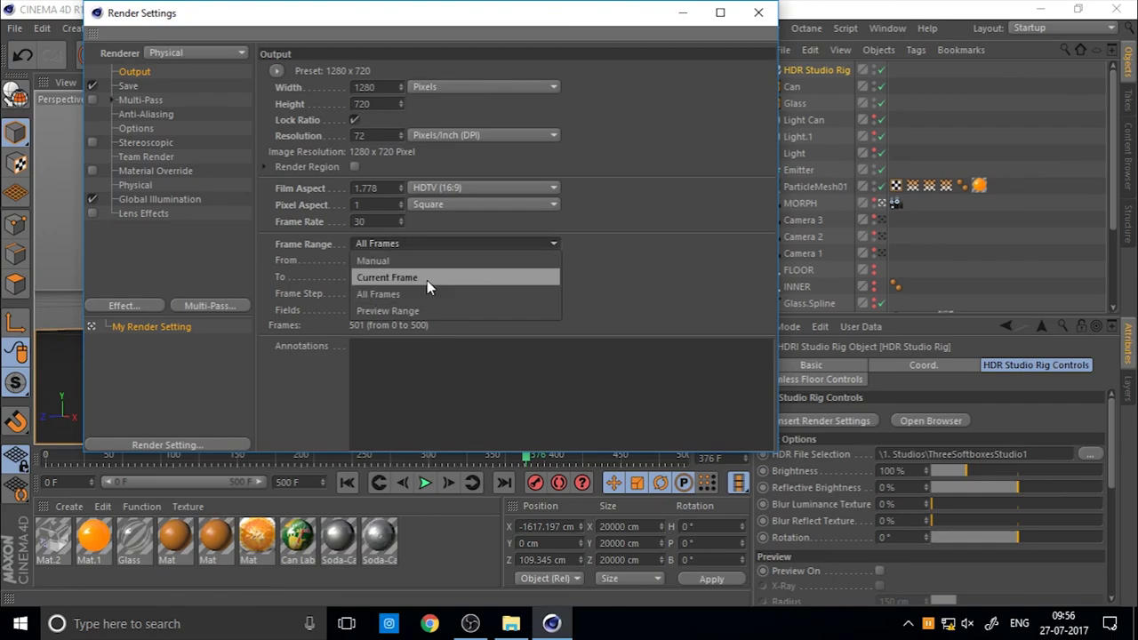
click(427, 279)
click(758, 12)
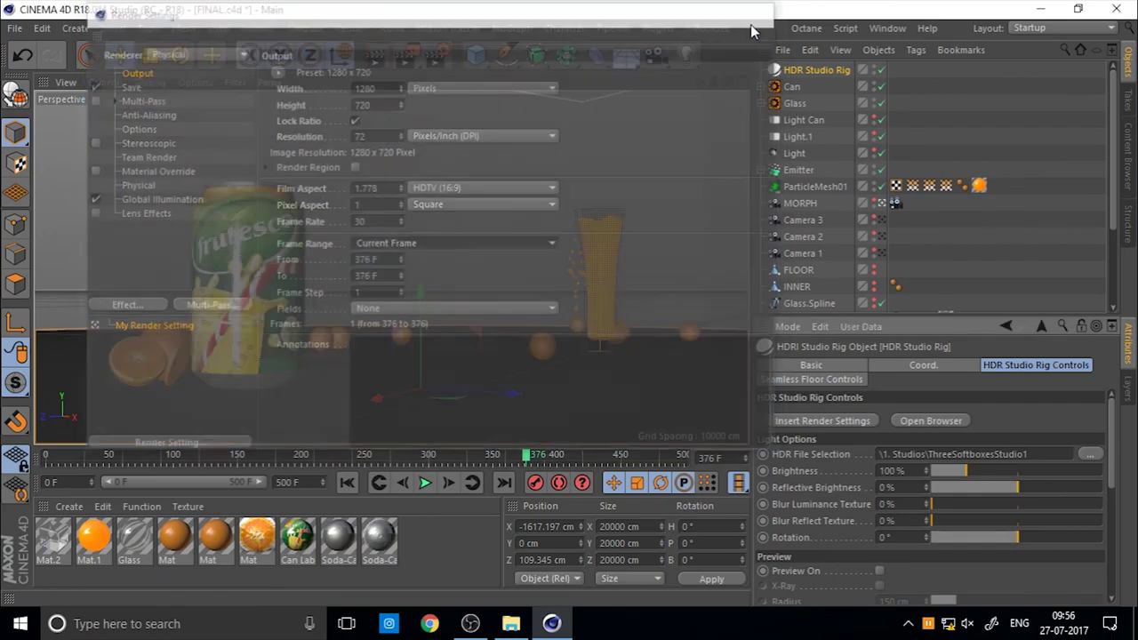
Render frame 376 to the Picture Viewer as PRODUCT PACKSHOT0376.exr at 1280x720.
click(410, 55)
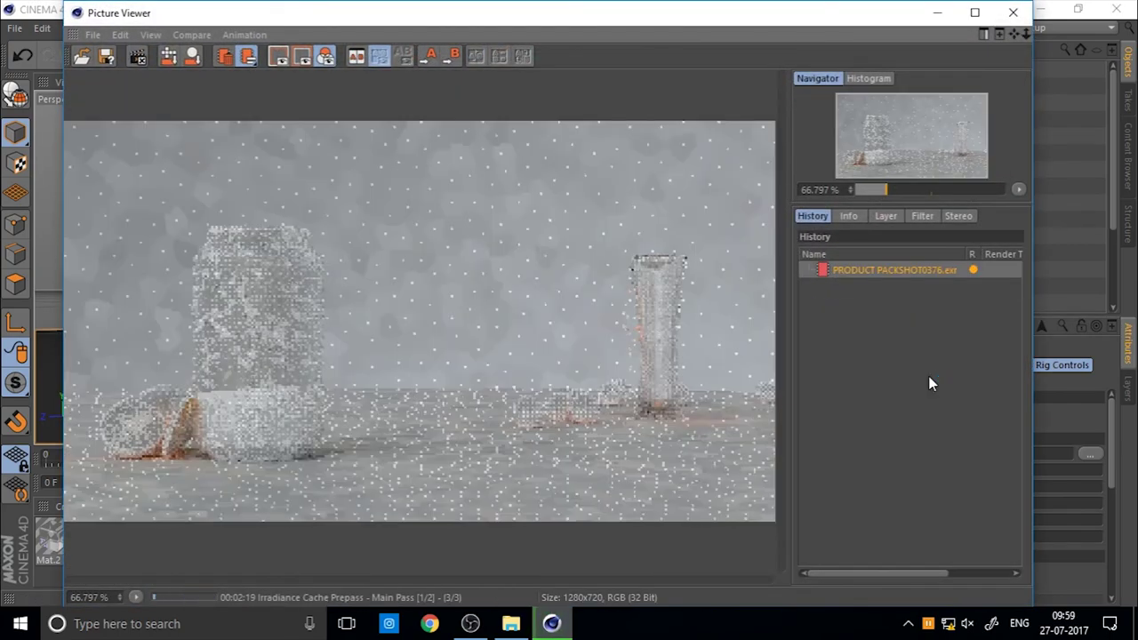